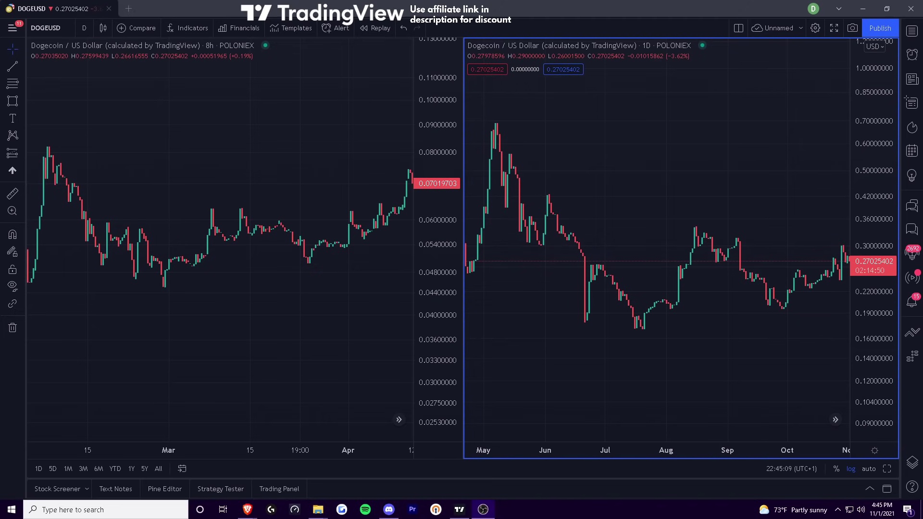
pyautogui.moveTo(825, 288); pyautogui.dragTo(816, 305)
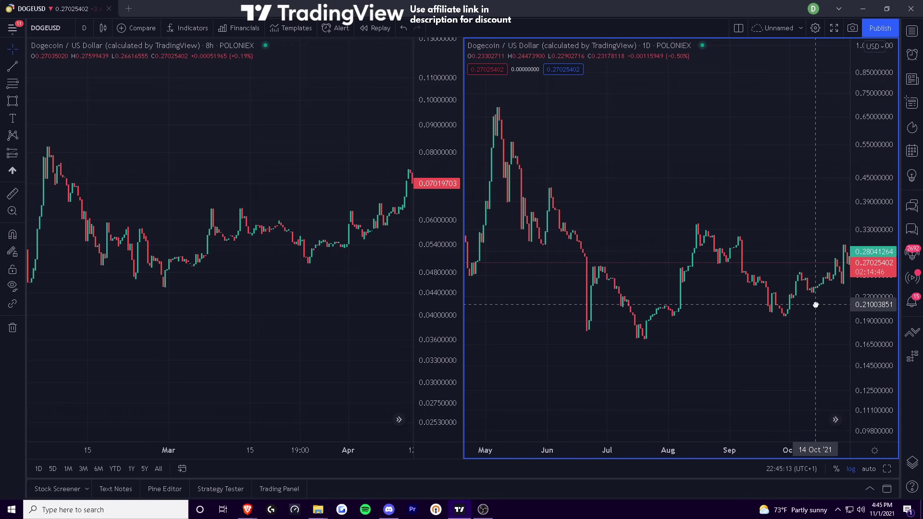
pyautogui.moveTo(846, 263); pyautogui.dragTo(850, 276)
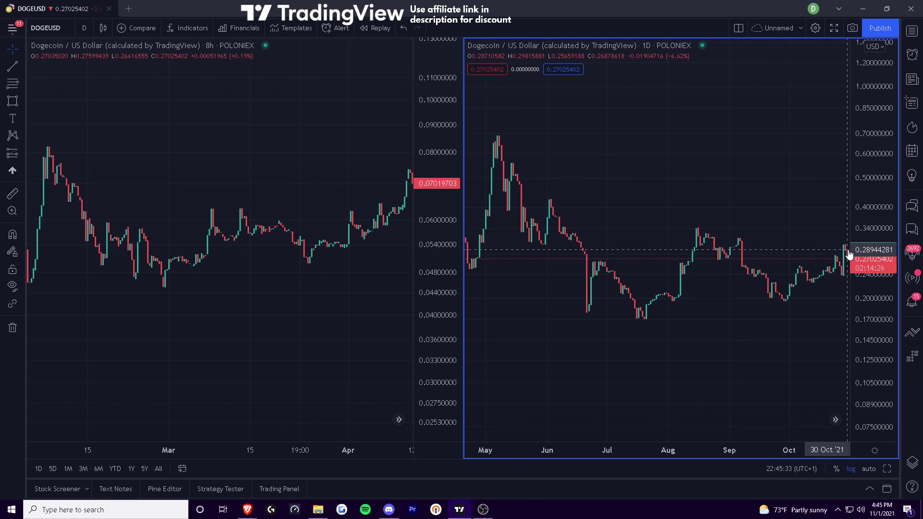
pyautogui.moveTo(814, 236); pyautogui.dragTo(812, 236)
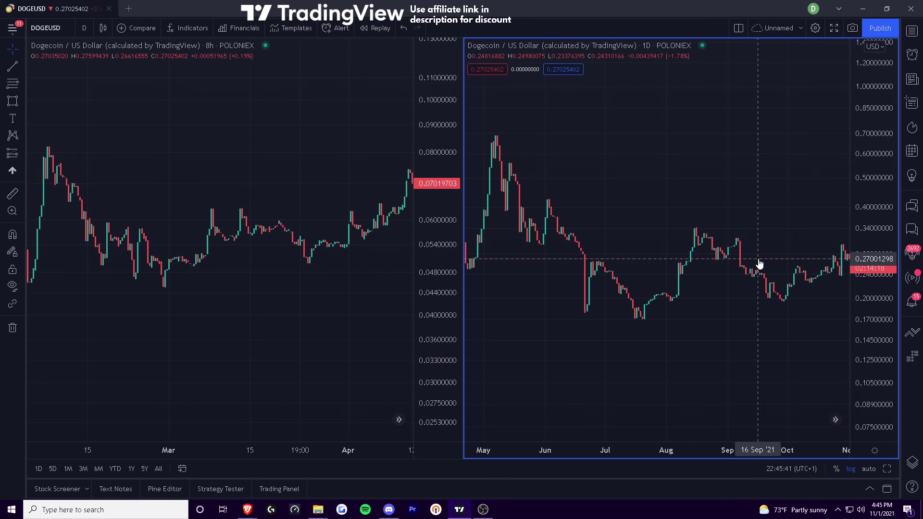
pyautogui.click(196, 124)
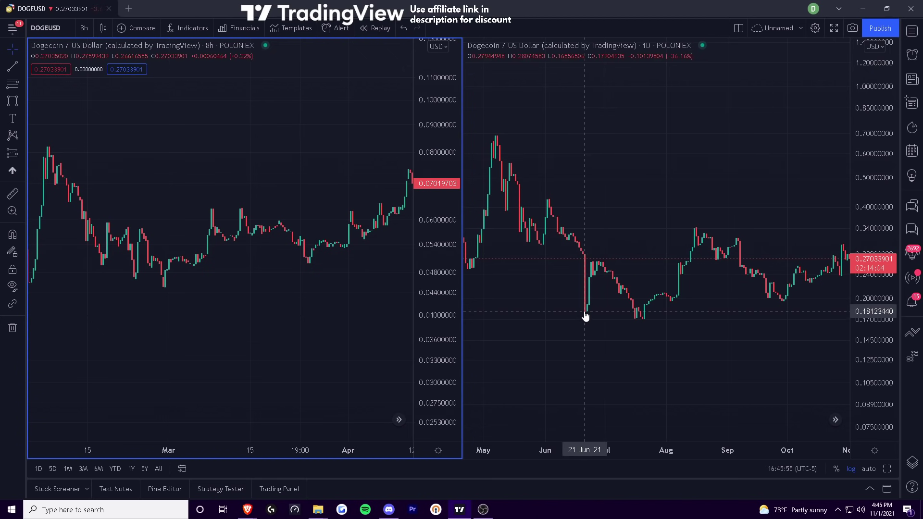
pyautogui.click(581, 110)
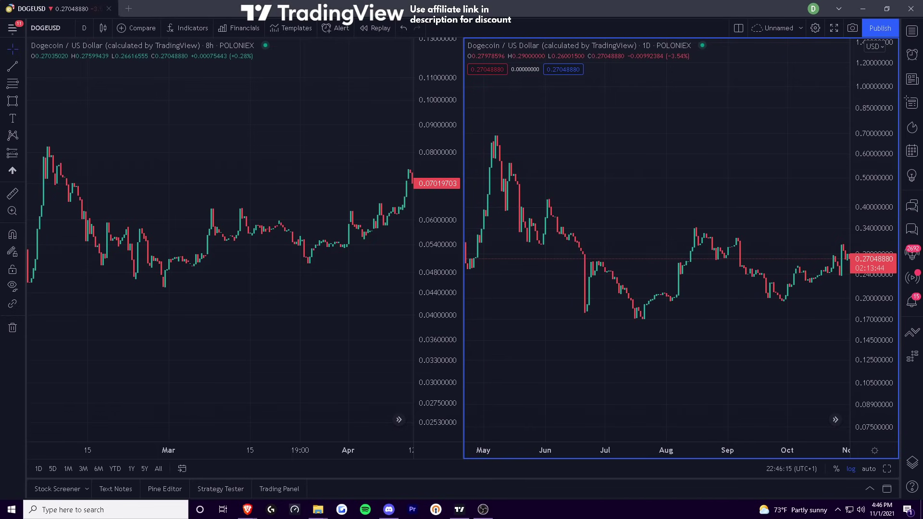
# Step: Switch to the browser to view the chart analyst's Twitter profile, and return to the TradingView charts
pyautogui.hotkey('alt', 'Tab')
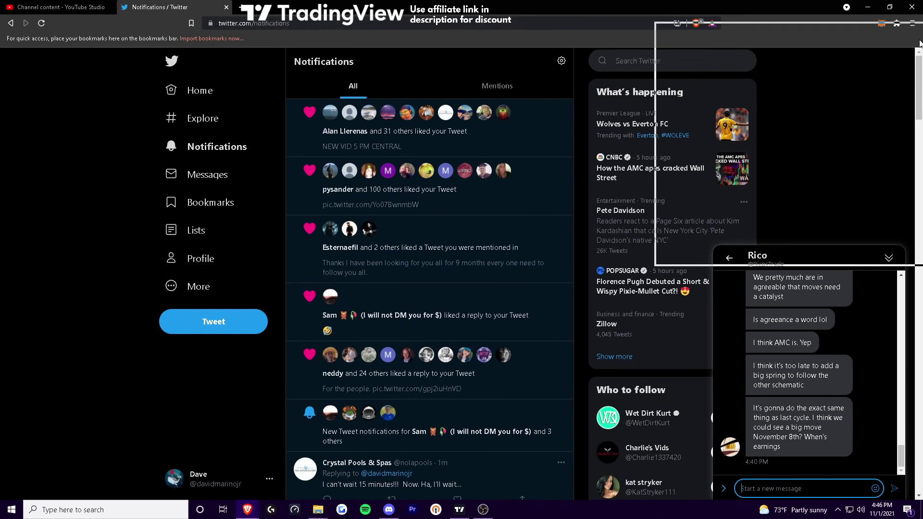
pyautogui.hotkey('alt', 'Tab')
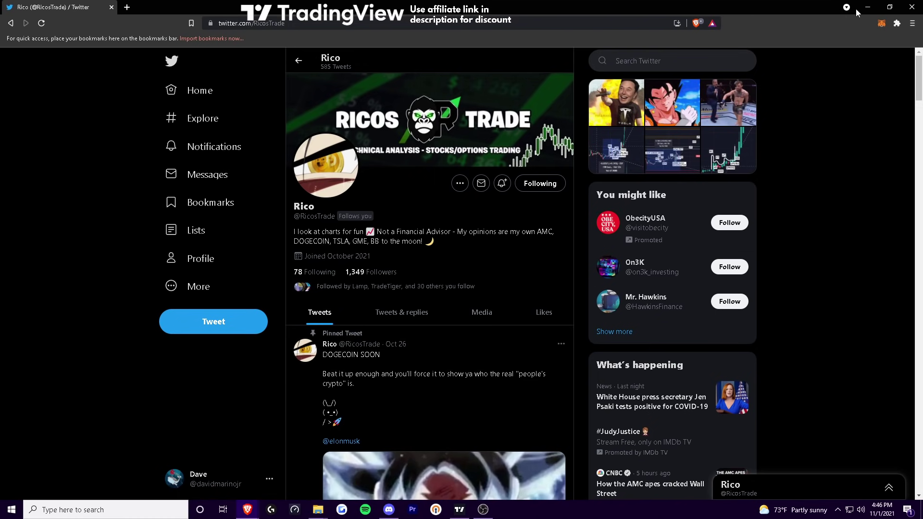
pyautogui.doubleClick(730, 12)
pyautogui.hotkey('alt', 'Tab')
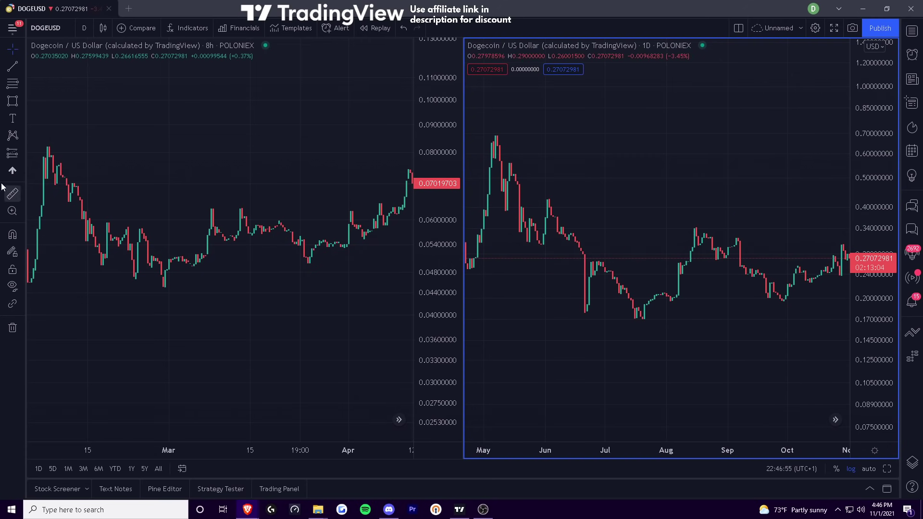
# Step: Draw a yellow rectangle over the first spike on the 8-hour chart, from 4 Feb to about 14 Feb '21
pyautogui.click(12, 101)
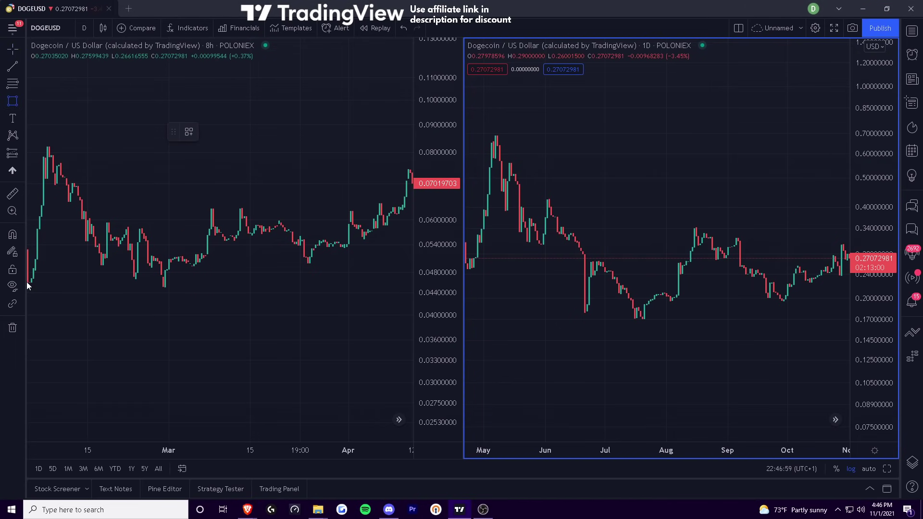
pyautogui.moveTo(27, 284)
pyautogui.mouseDown()
pyautogui.moveTo(74, 140)
pyautogui.moveTo(103, 140)
pyautogui.mouseUp()
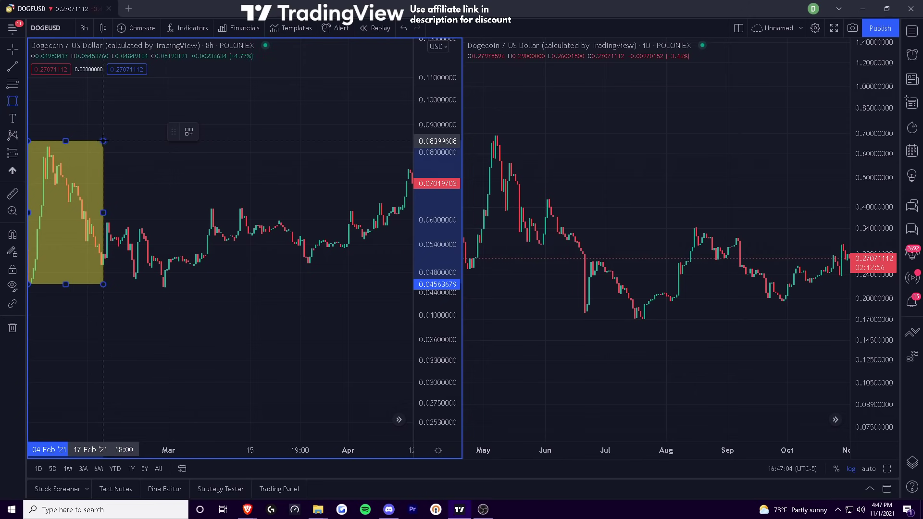
pyautogui.moveTo(103, 141); pyautogui.dragTo(84, 146)
pyautogui.click(98, 138)
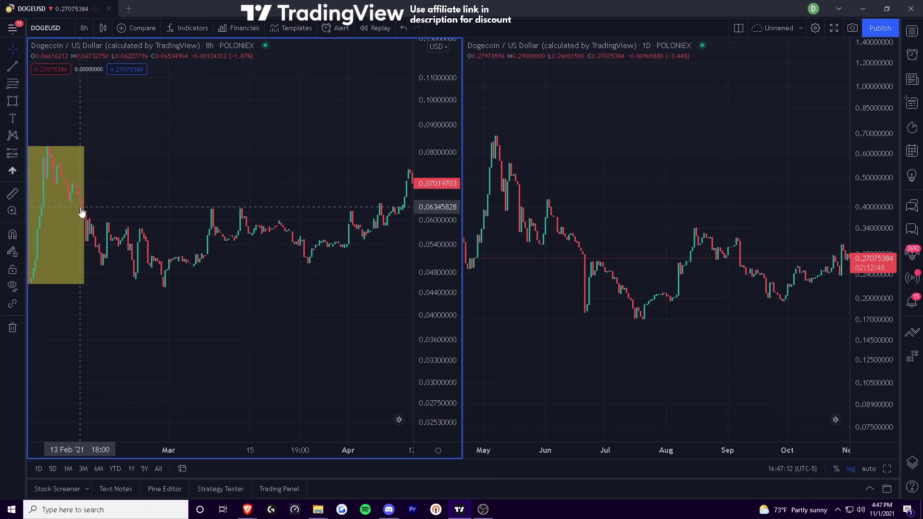
# Step: Draw a rectangle over the following decline on the 8-hour chart, from about 14 to 19 Feb '21, and fill it blue
pyautogui.click(11, 101)
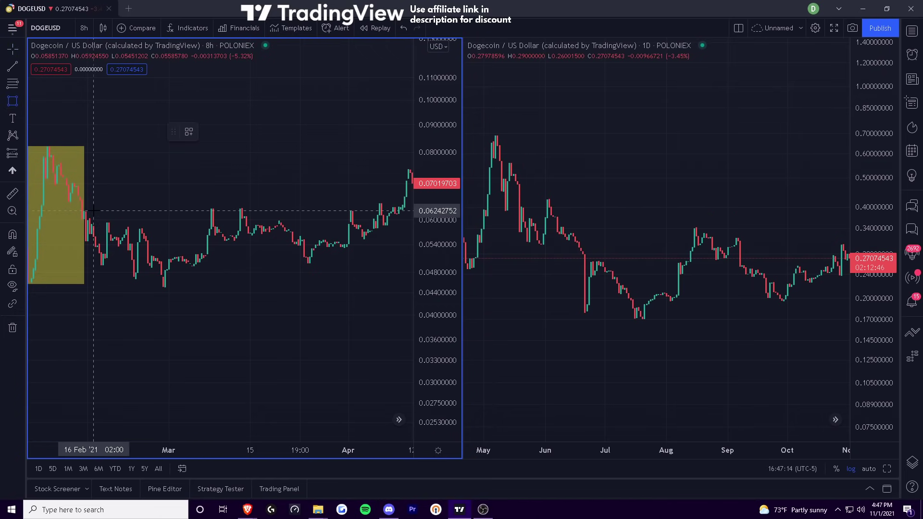
pyautogui.moveTo(84, 211)
pyautogui.mouseDown()
pyautogui.moveTo(101, 264)
pyautogui.moveTo(111, 265)
pyautogui.mouseUp()
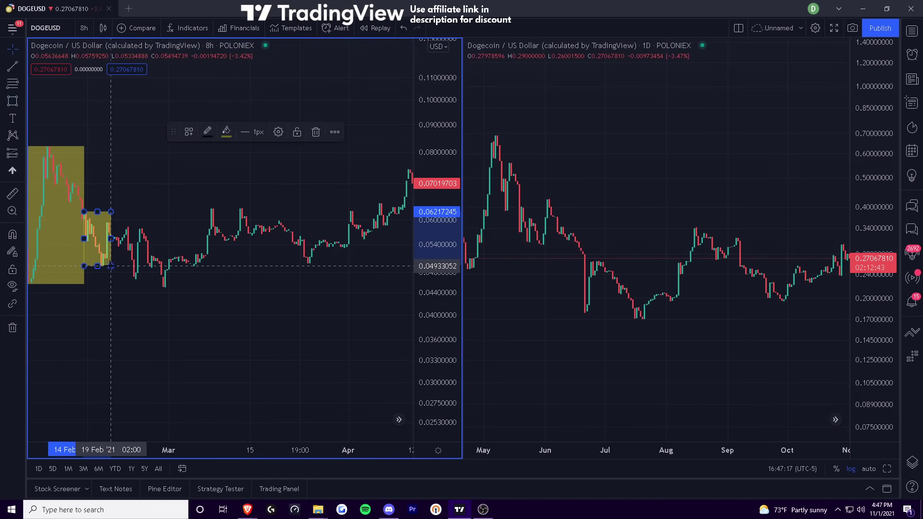
pyautogui.click(225, 132)
pyautogui.click(291, 165)
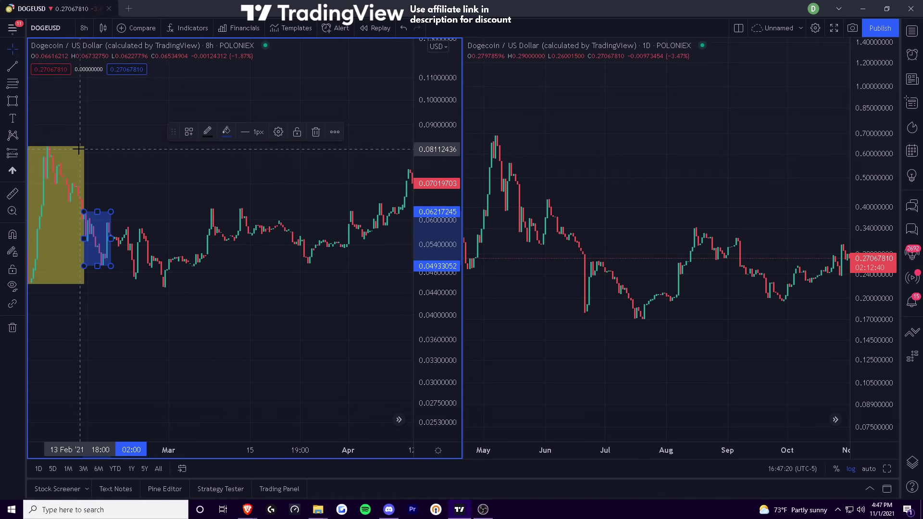
pyautogui.click(86, 167)
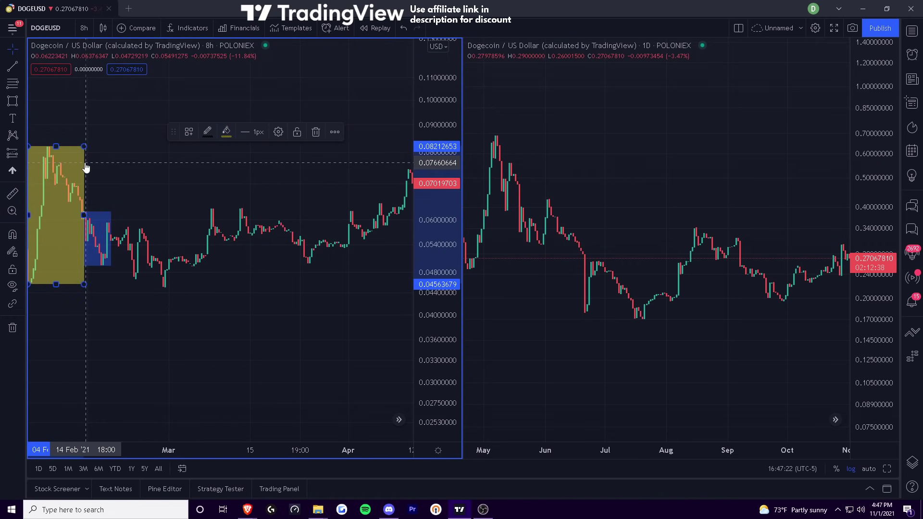
# Step: Draw a matching blue rectangle on the daily chart from 20 May to about 3 Jun '21, extending its upper edge to the June peak
pyautogui.click(13, 102)
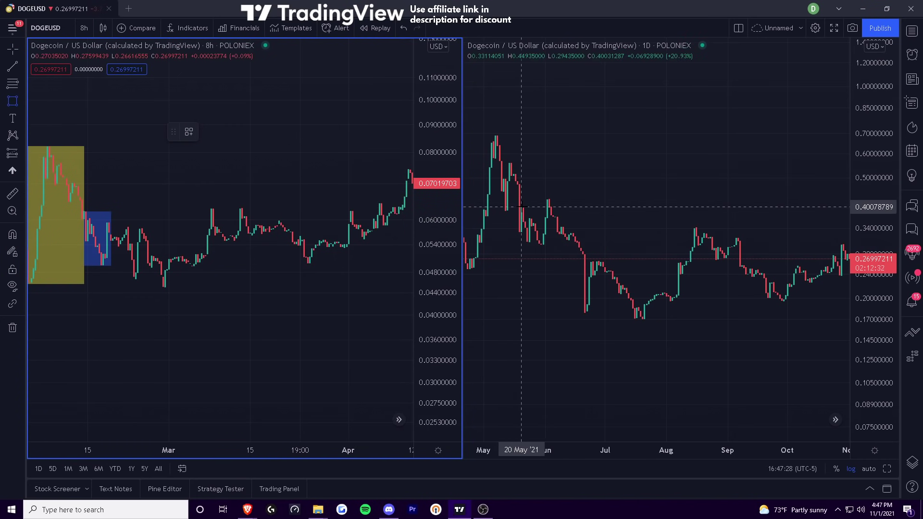
pyautogui.moveTo(521, 208); pyautogui.dragTo(550, 244)
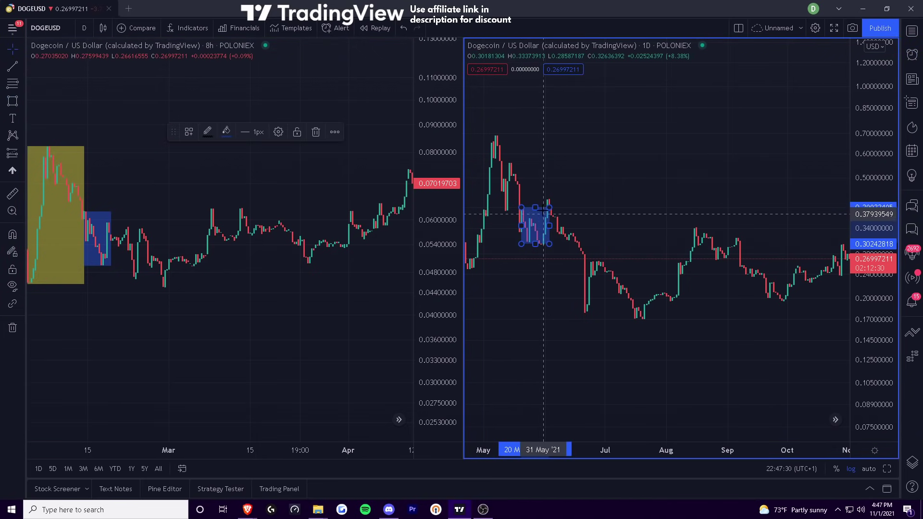
pyautogui.moveTo(535, 208); pyautogui.dragTo(534, 201)
pyautogui.click(548, 270)
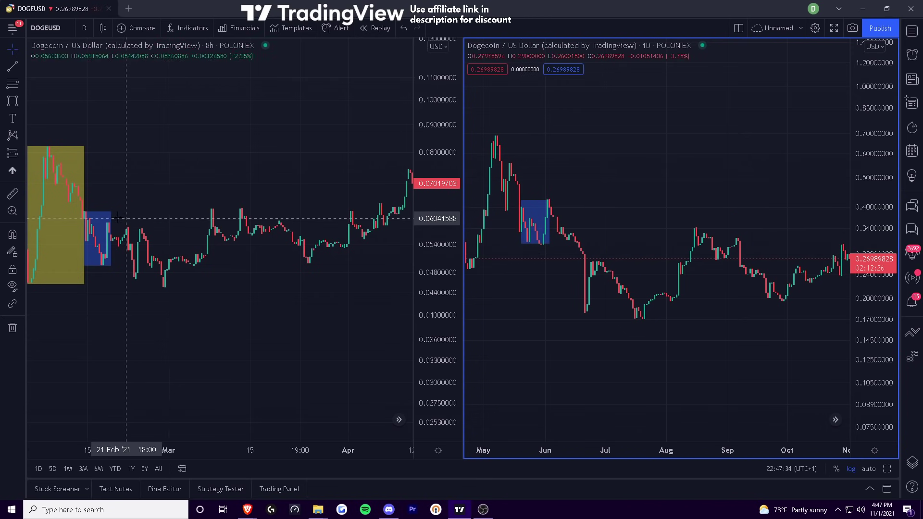
# Step: Draw a rectangle over the May spike on the daily chart, from 23 Apr to 20 May '21, and fill it yellow
pyautogui.click(13, 100)
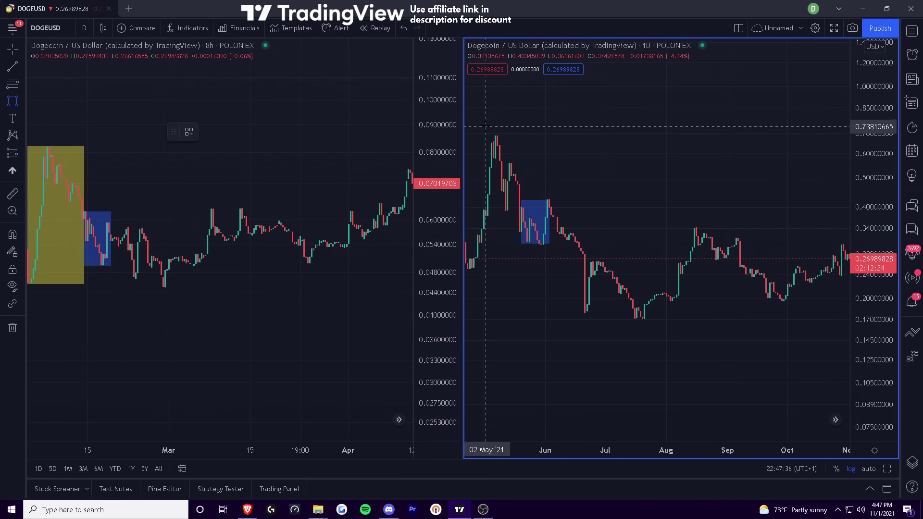
pyautogui.moveTo(467, 268); pyautogui.dragTo(521, 134)
pyautogui.click(225, 132)
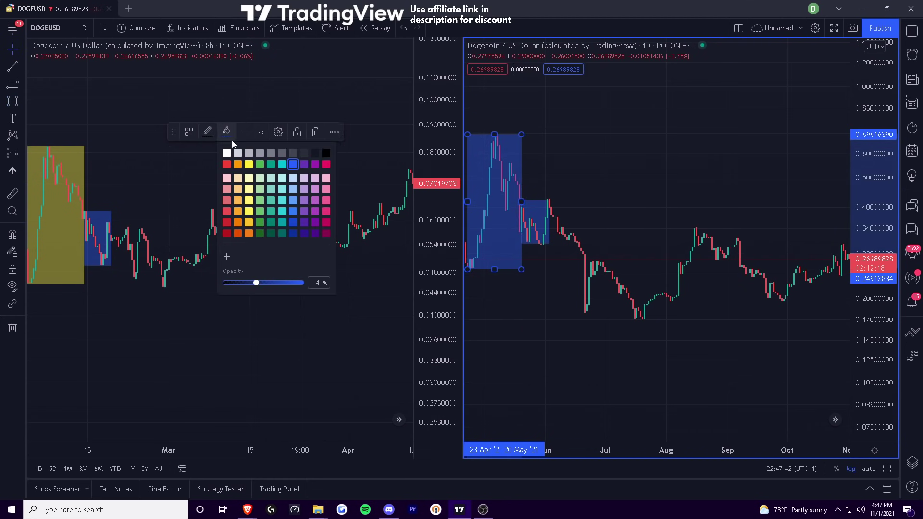
pyautogui.click(249, 164)
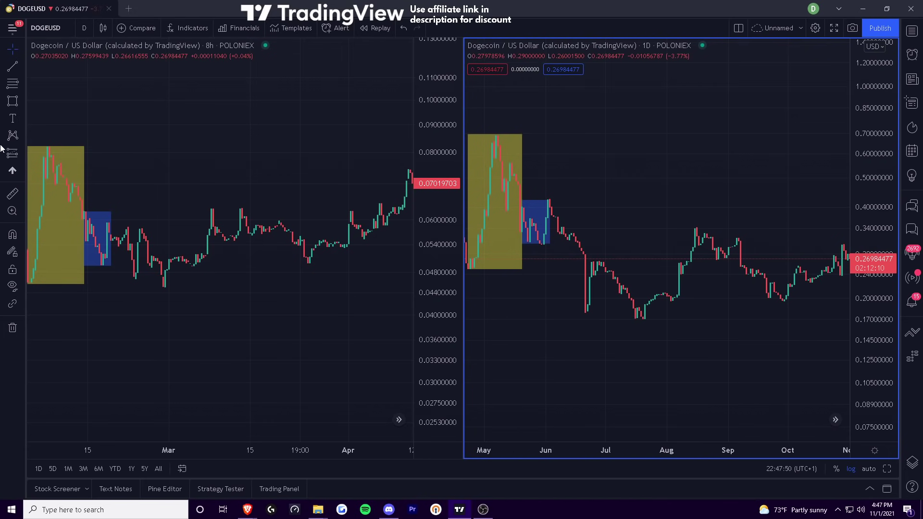
# Step: Draw matching pink-filled rectangles over 19 to 24 Feb '21 on the 8-hour chart and 3 to about 26 Jun '21 on the daily chart
pyautogui.click(13, 102)
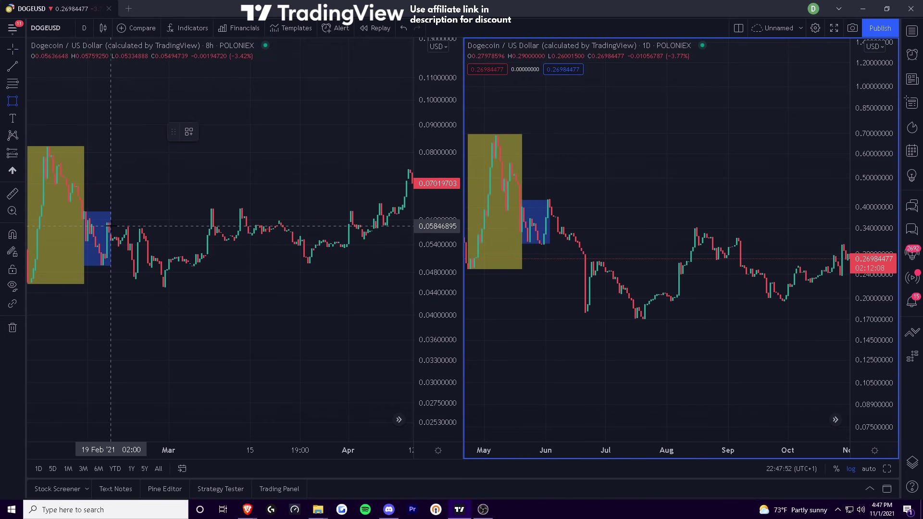
pyautogui.moveTo(110, 210); pyautogui.dragTo(142, 280)
pyautogui.click(227, 134)
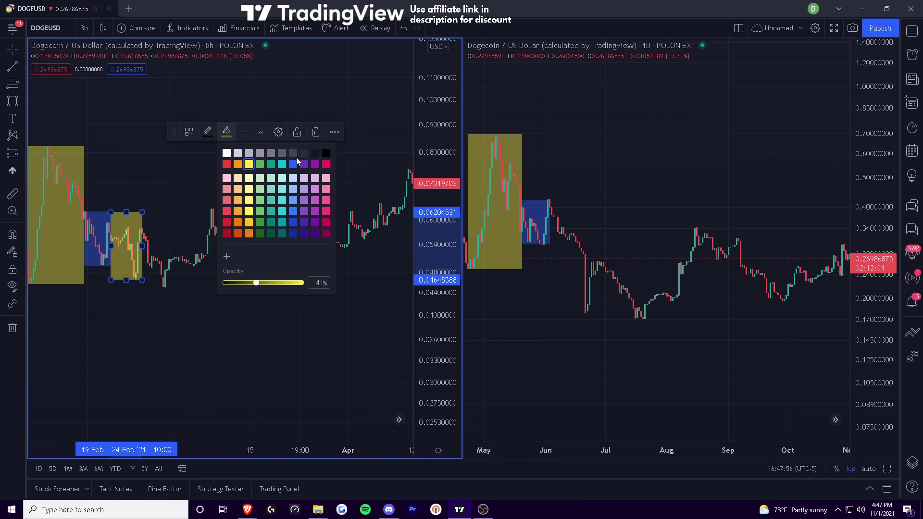
pyautogui.click(326, 165)
pyautogui.click(12, 101)
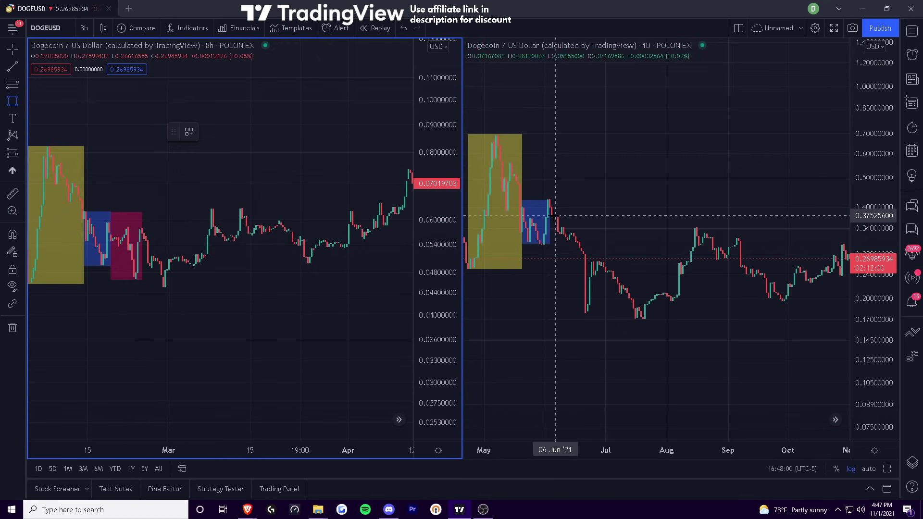
pyautogui.moveTo(549, 200); pyautogui.dragTo(601, 309)
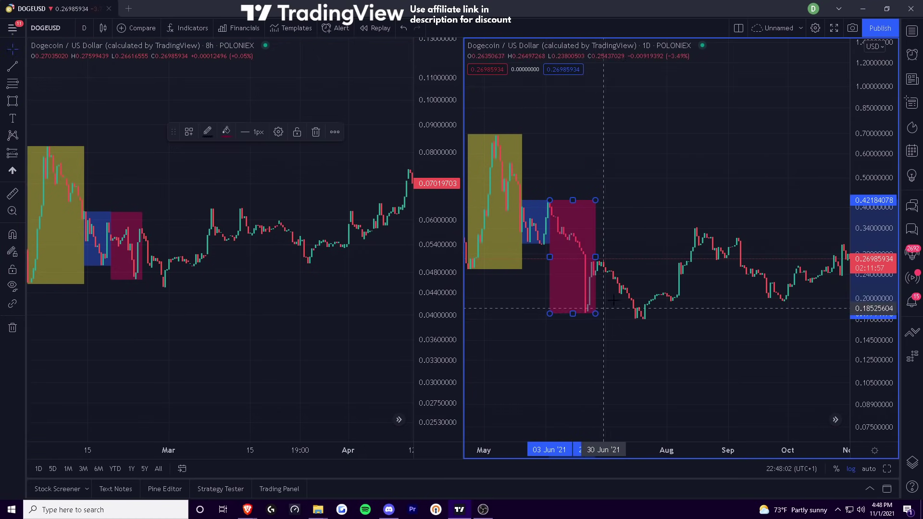
# Step: Draw matching green-filled rectangles over 24 Feb to 1 Mar '21 on the 8-hour chart and 27 Jun to 22 Jul '21 on the daily chart
pyautogui.click(8, 107)
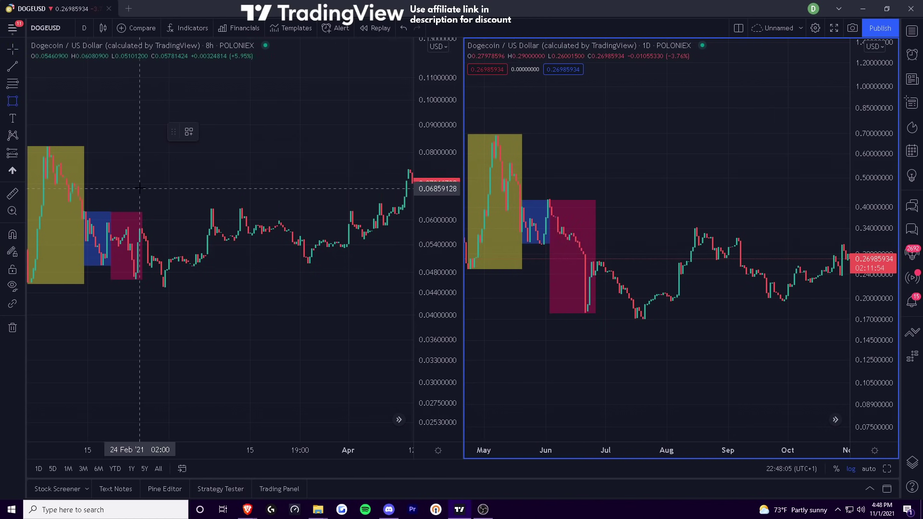
pyautogui.moveTo(142, 228); pyautogui.dragTo(171, 288)
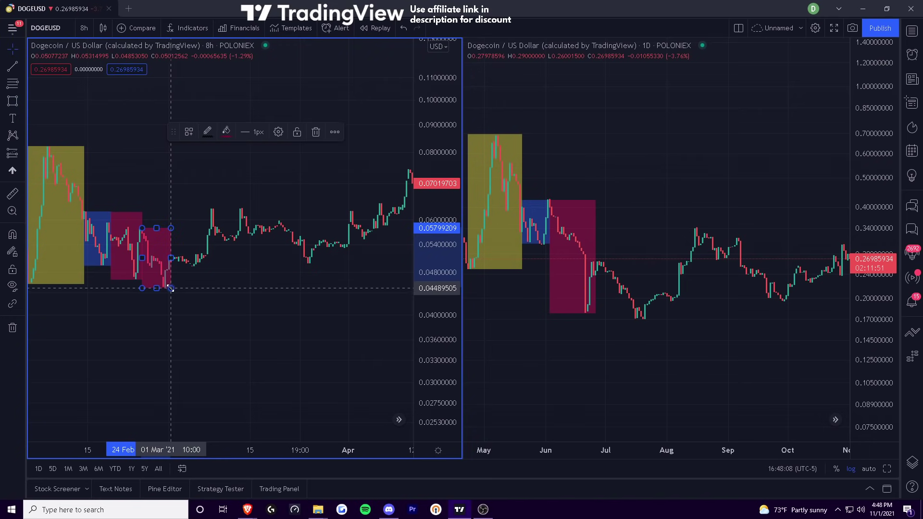
pyautogui.click(226, 132)
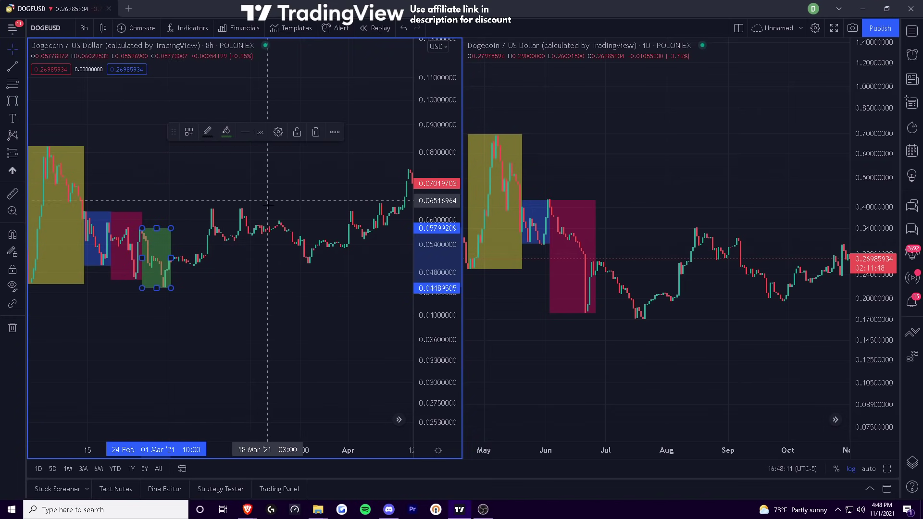
pyautogui.click(261, 166)
pyautogui.click(12, 101)
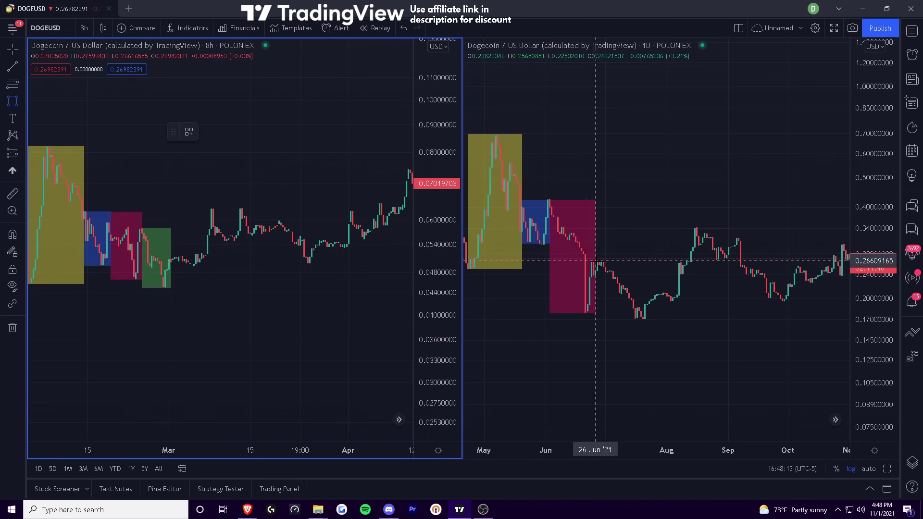
pyautogui.moveTo(597, 260); pyautogui.dragTo(647, 322)
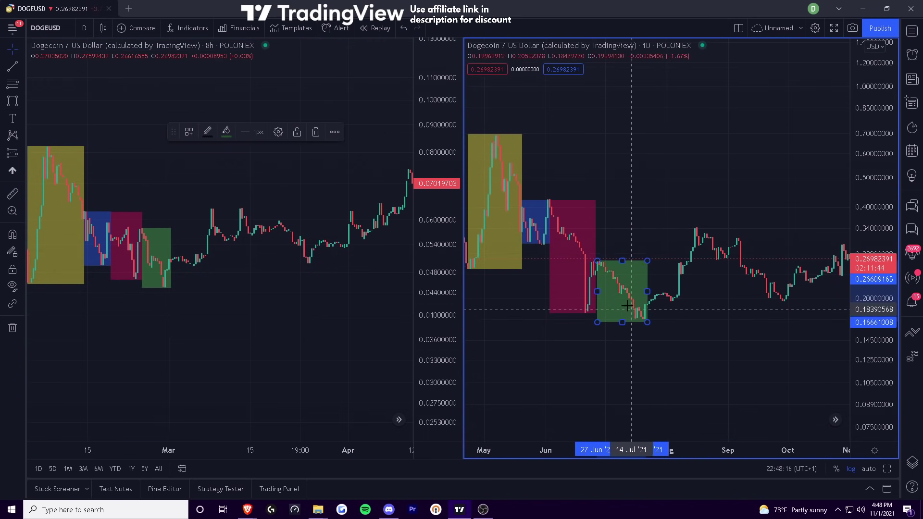
pyautogui.moveTo(599, 291); pyautogui.dragTo(597, 290)
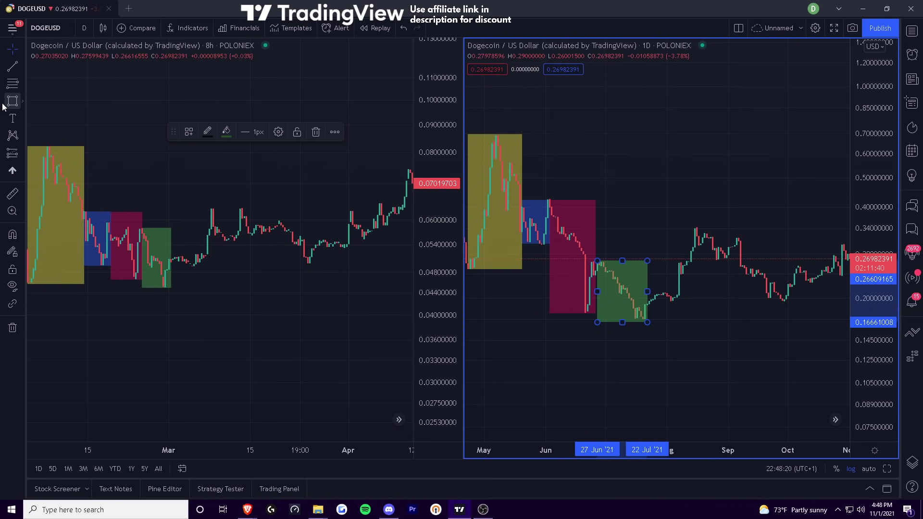
# Step: Draw a rectangle over the rise from 1 to 9 Mar '21 on the 8-hour chart, aligned with the green box, and fill it purple
pyautogui.hotkey('alt', 'shift', 'r')
pyautogui.moveTo(172, 267); pyautogui.dragTo(218, 206)
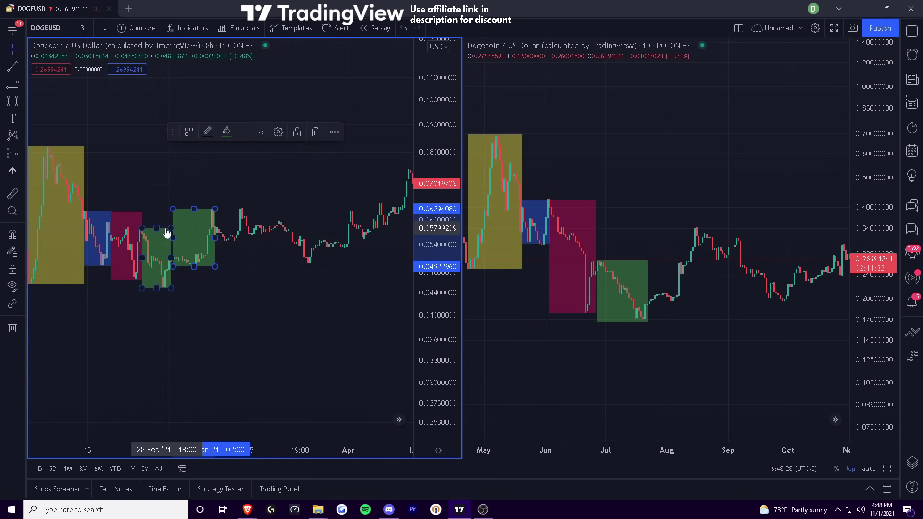
pyautogui.moveTo(169, 240); pyautogui.dragTo(171, 239)
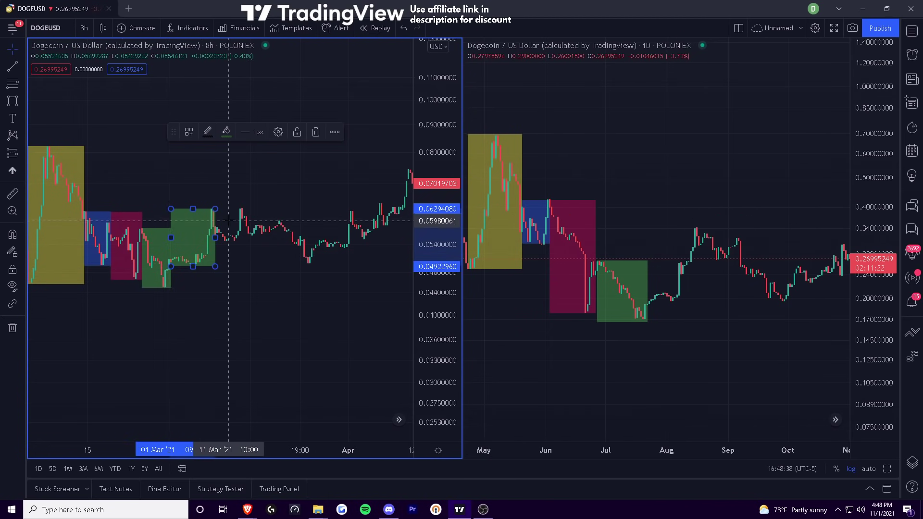
pyautogui.click(227, 133)
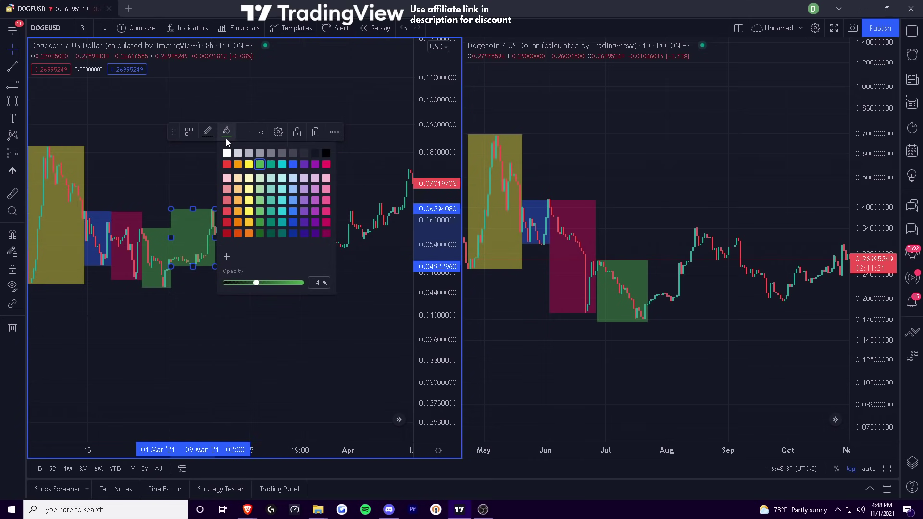
pyautogui.click(305, 164)
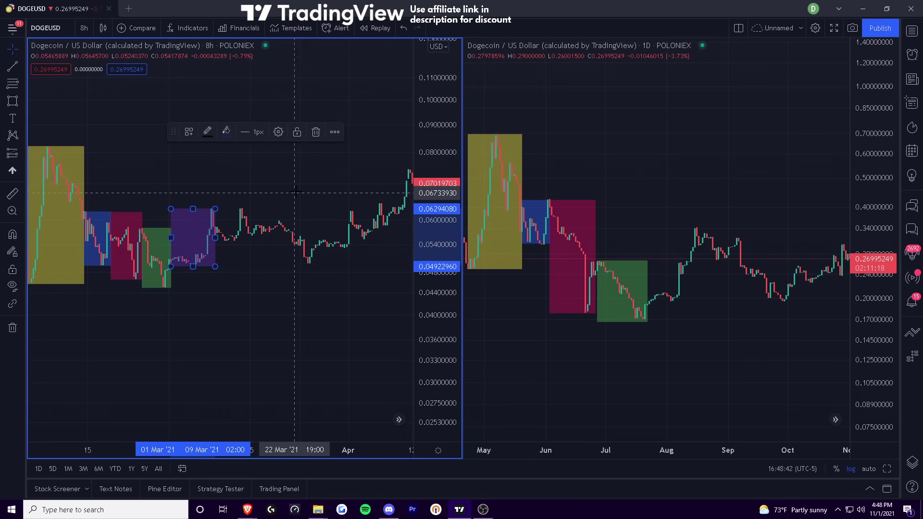
# Step: Draw a matching purple rectangle over the late-July rise on the daily chart, from about 22 Jul to 16 Aug '21
pyautogui.click(12, 101)
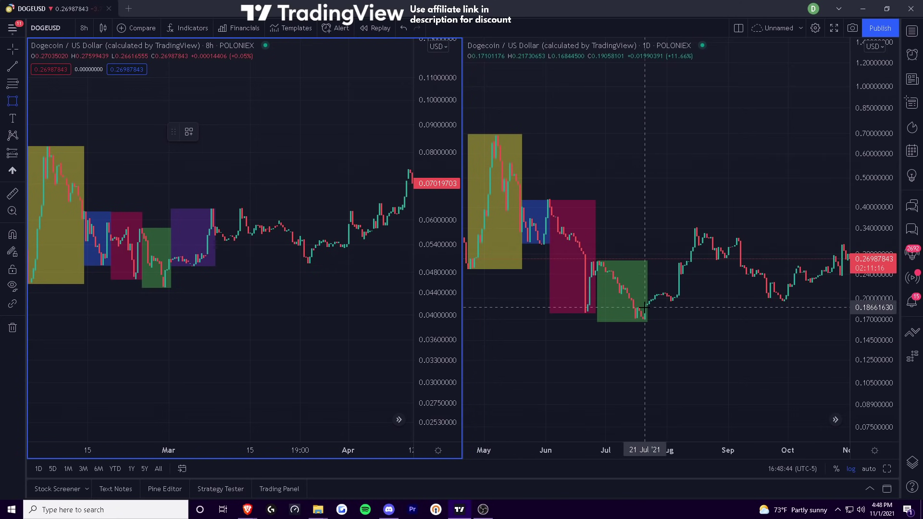
pyautogui.moveTo(647, 307)
pyautogui.mouseDown()
pyautogui.moveTo(692, 276)
pyautogui.moveTo(707, 223)
pyautogui.moveTo(696, 228)
pyautogui.mouseUp()
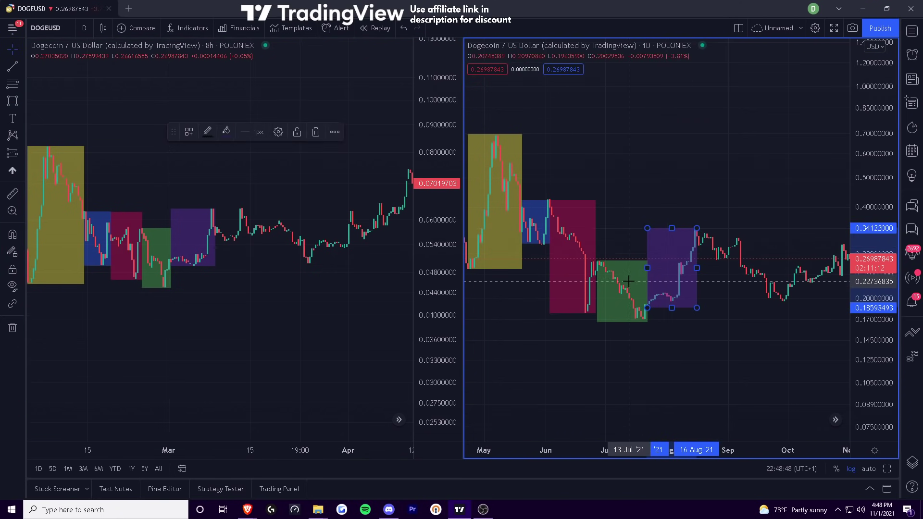
# Step: Draw a rectangle over 9 to 14 Mar '21 on the 8-hour chart, directly after the purple box, and fill it teal
pyautogui.click(12, 100)
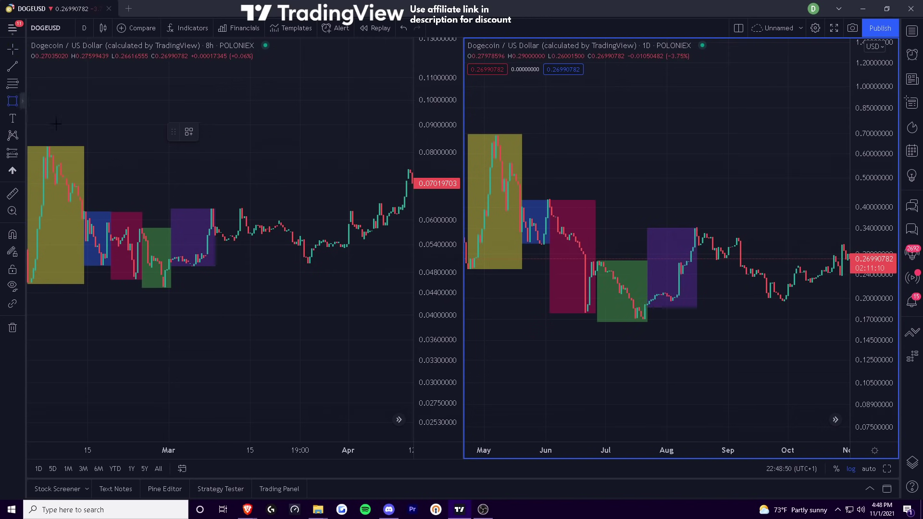
pyautogui.click(215, 210)
pyautogui.moveTo(215, 210)
pyautogui.mouseDown()
pyautogui.moveTo(239, 236)
pyautogui.moveTo(229, 207)
pyautogui.mouseUp()
pyautogui.click(246, 240)
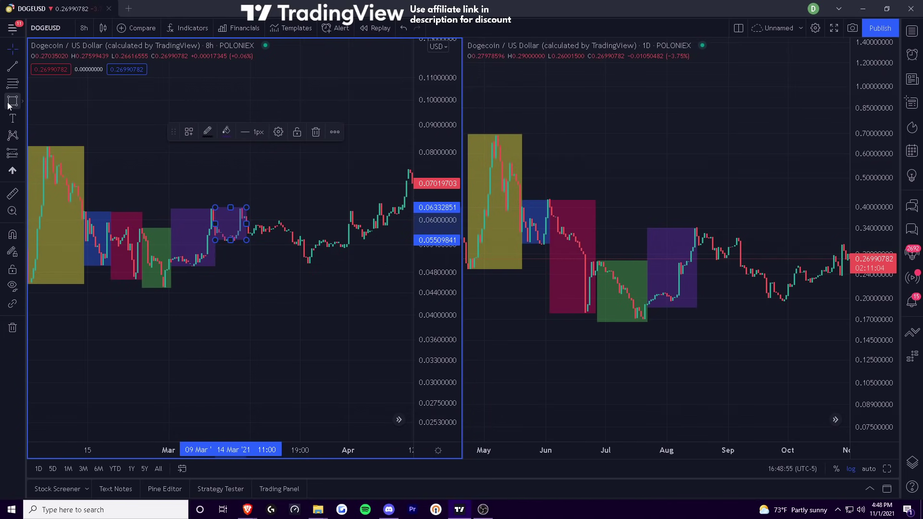
pyautogui.click(222, 134)
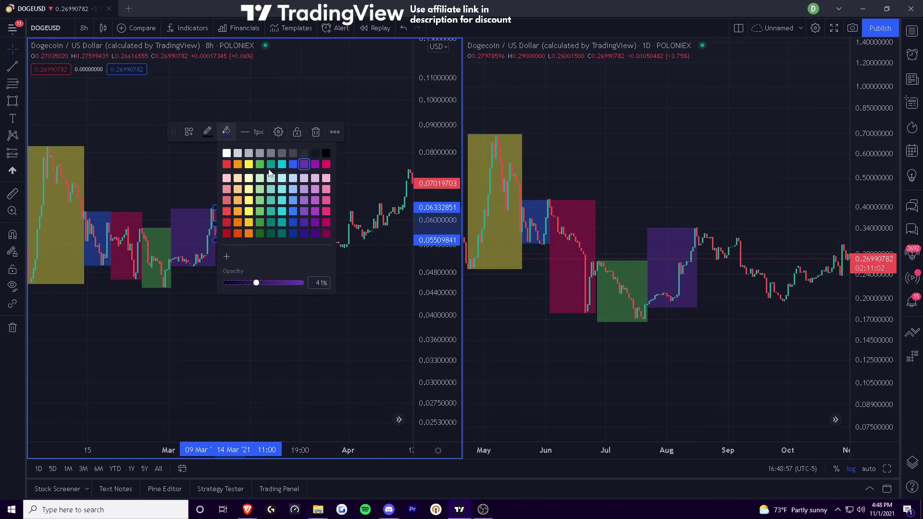
pyautogui.click(282, 153)
pyautogui.click(225, 132)
pyautogui.click(282, 163)
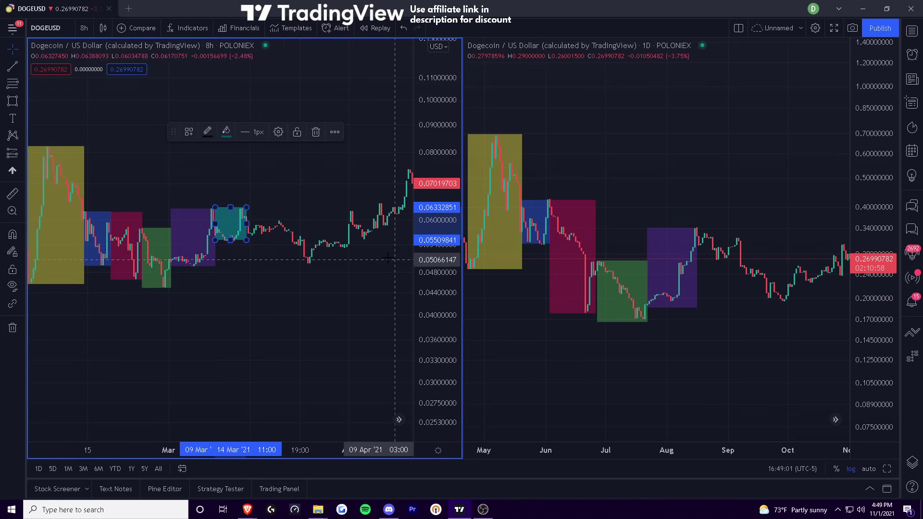
# Step: Draw a matching teal rectangle on the daily chart from 16 Aug to 7 Sep '21
pyautogui.click(35, 132)
pyautogui.click(12, 101)
pyautogui.click(696, 228)
pyautogui.click(739, 260)
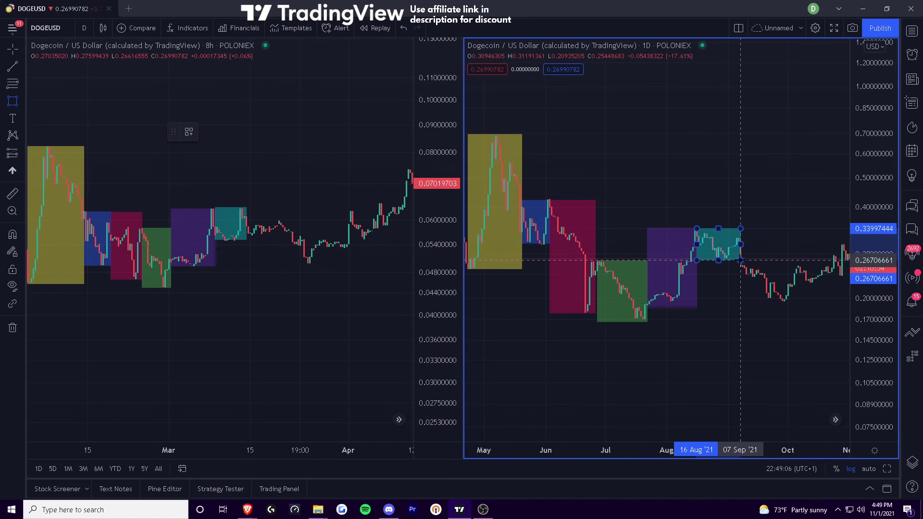
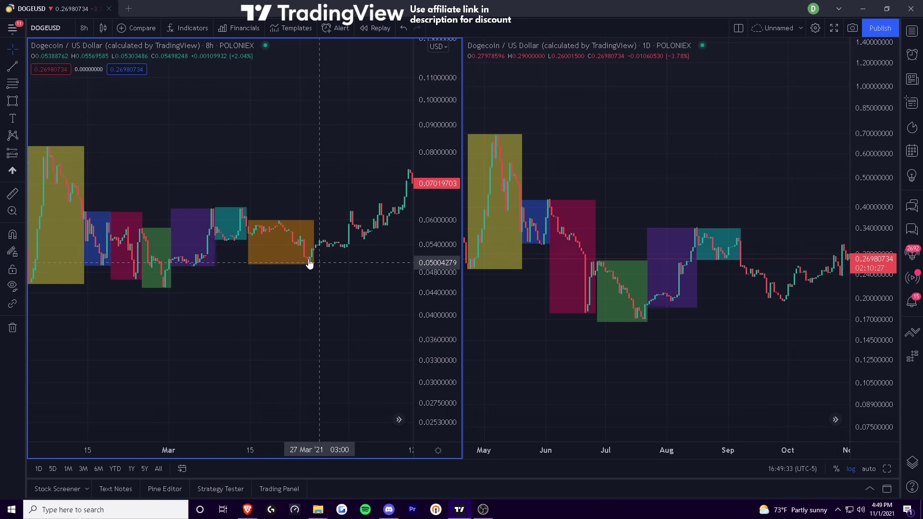
# Step: Shift the orange rectangle on the 8-hour chart flush with the teal box, and draw its match over 7 to 30 Sep '21 on the daily chart
pyautogui.moveTo(271, 225); pyautogui.dragTo(269, 226)
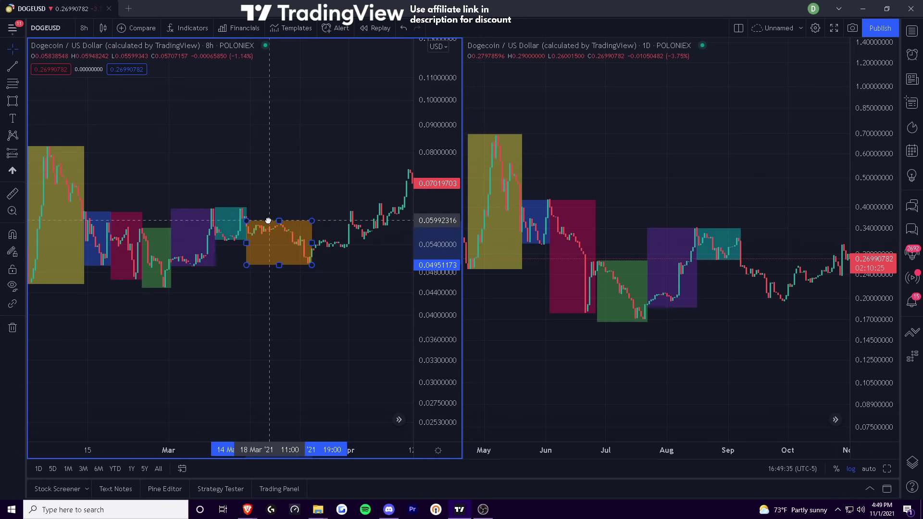
pyautogui.click(106, 135)
pyautogui.click(8, 103)
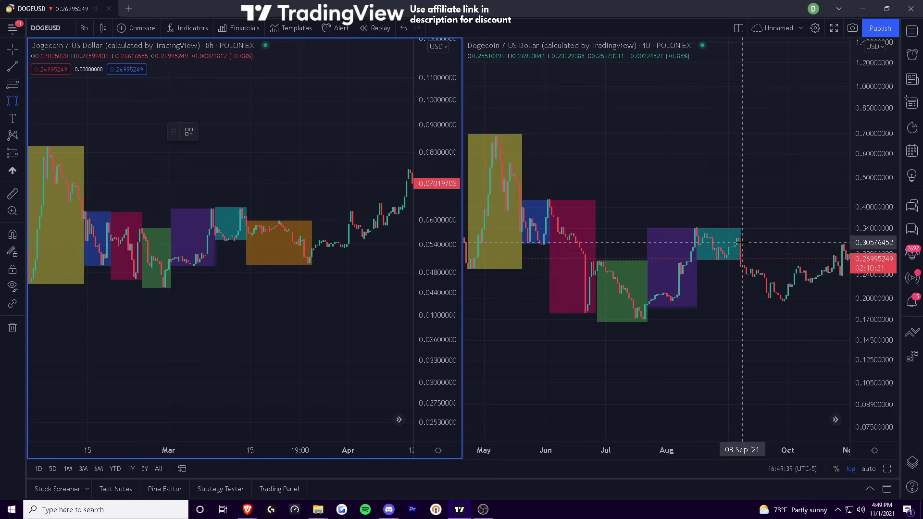
pyautogui.moveTo(740, 243)
pyautogui.mouseDown()
pyautogui.moveTo(773, 306)
pyautogui.moveTo(786, 303)
pyautogui.mouseUp()
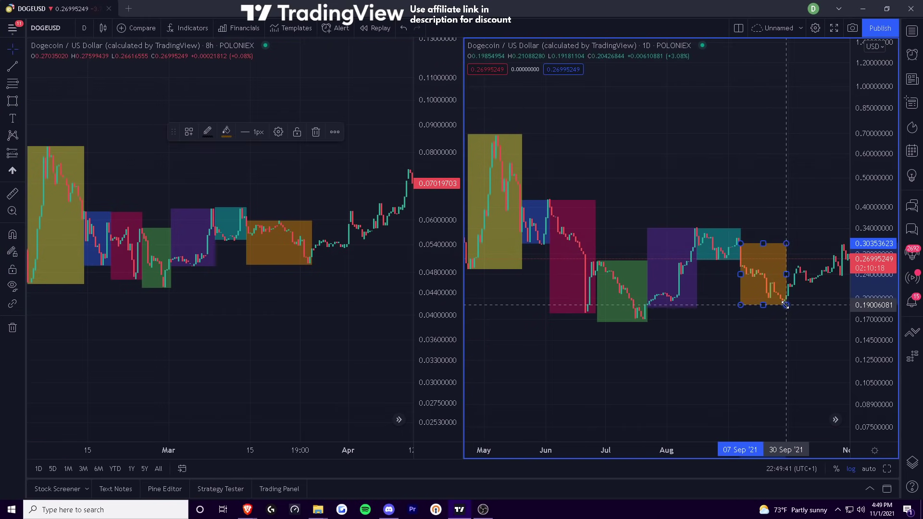
pyautogui.click(795, 346)
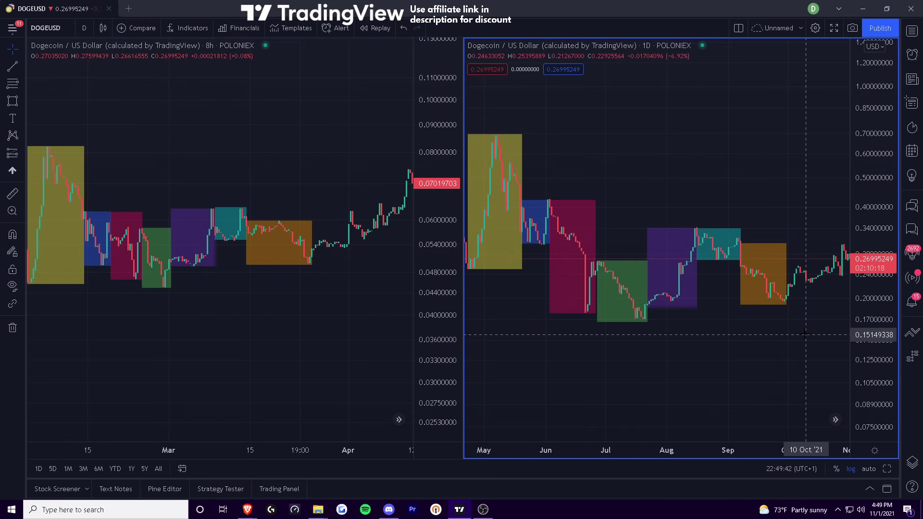
# Step: Draw matching purple-filled rectangles over 25 Mar to 1 Apr '21 on the 8-hour chart and 30 Sep to about 8 Oct '21 on the daily chart
pyautogui.click(13, 100)
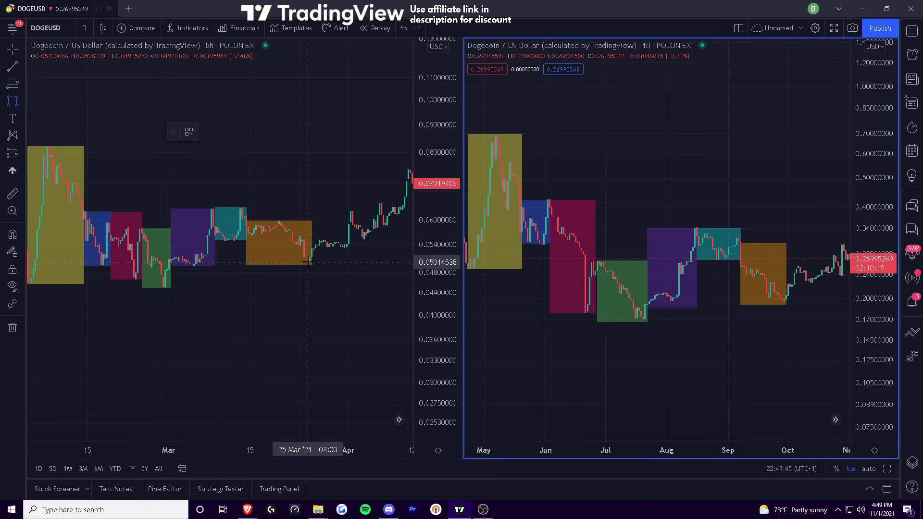
pyautogui.moveTo(310, 262)
pyautogui.mouseDown()
pyautogui.moveTo(331, 225)
pyautogui.moveTo(352, 211)
pyautogui.mouseUp()
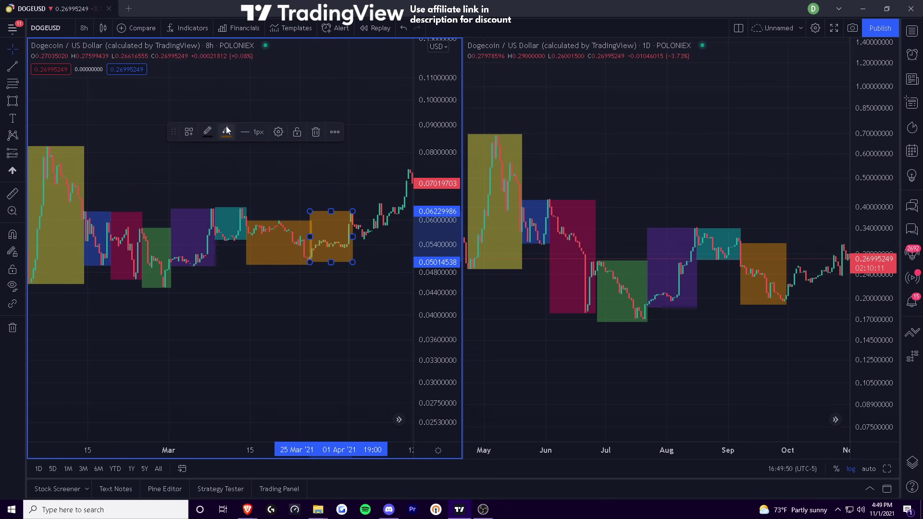
pyautogui.click(225, 132)
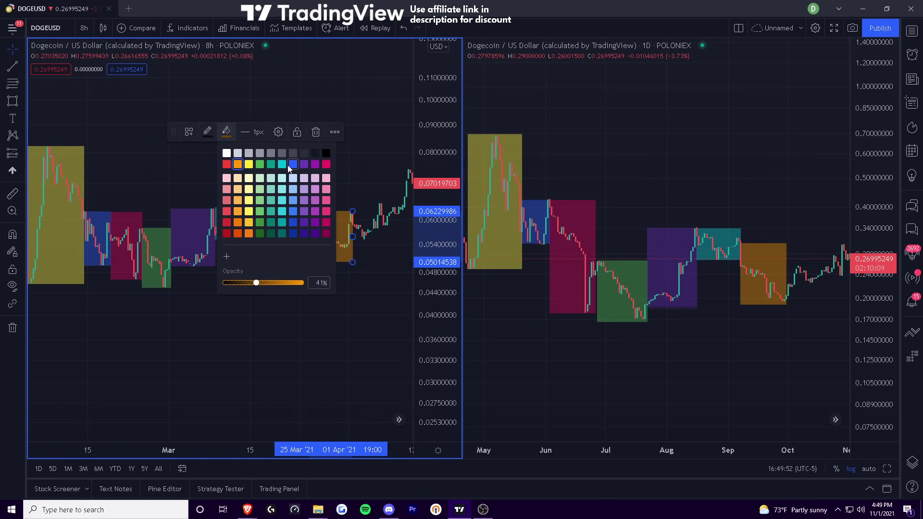
pyautogui.click(322, 166)
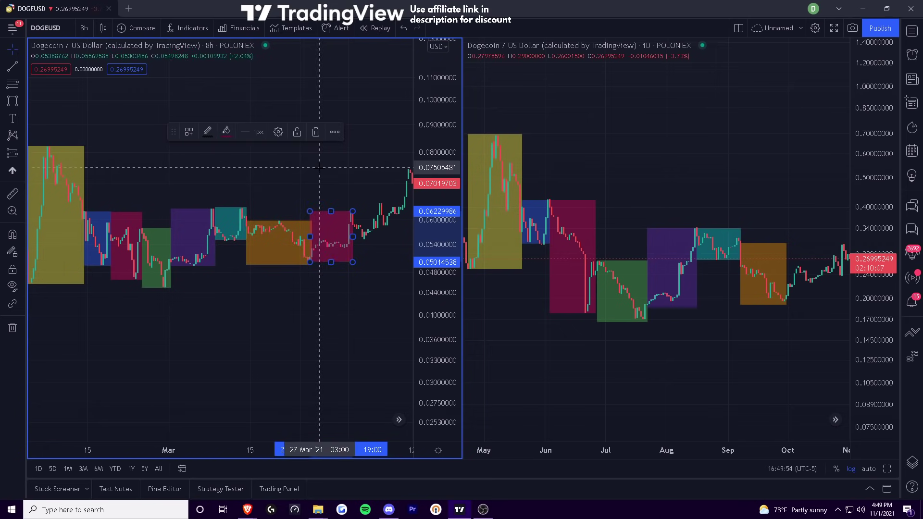
pyautogui.click(226, 131)
pyautogui.click(305, 165)
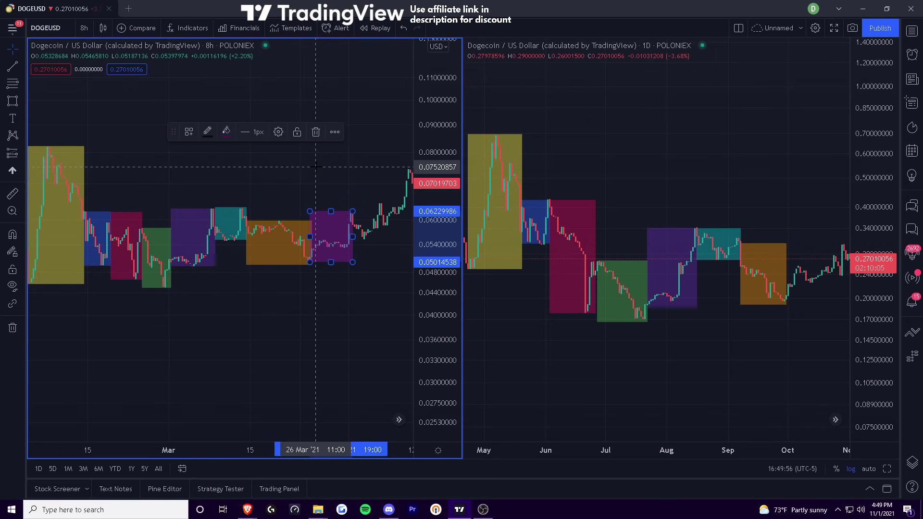
pyautogui.click(62, 115)
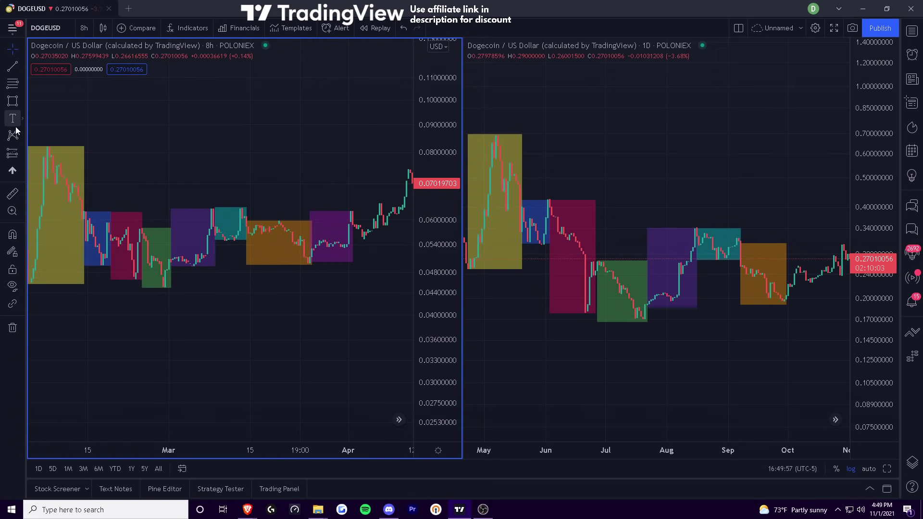
pyautogui.click(12, 99)
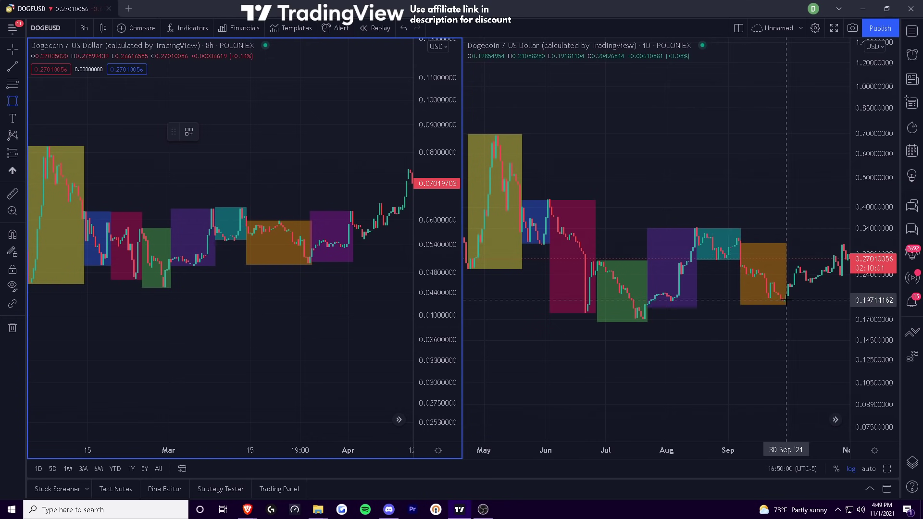
pyautogui.moveTo(787, 299)
pyautogui.mouseDown()
pyautogui.moveTo(810, 266)
pyautogui.moveTo(801, 264)
pyautogui.mouseUp()
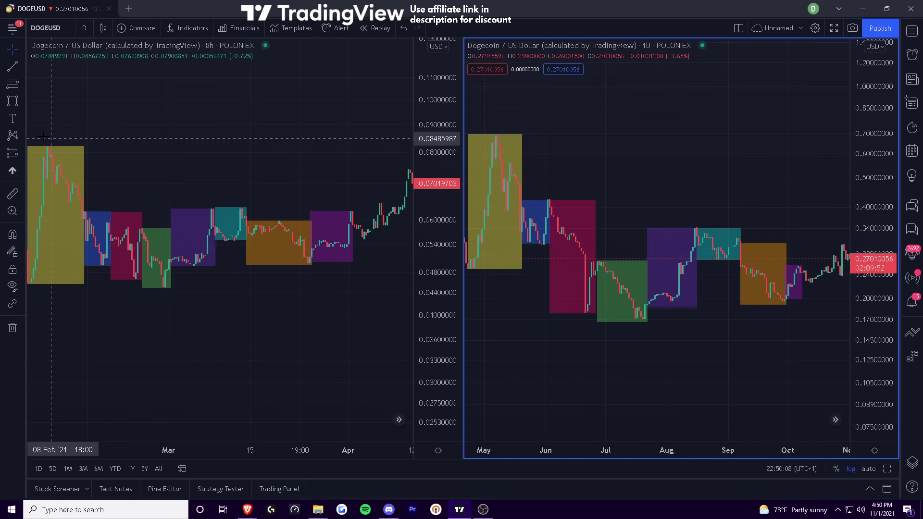
# Step: Draw a rectangle over 1 to 6 Apr '21 on the 8-hour chart, fit it to the price swing, and fill it yellow
pyautogui.click(12, 100)
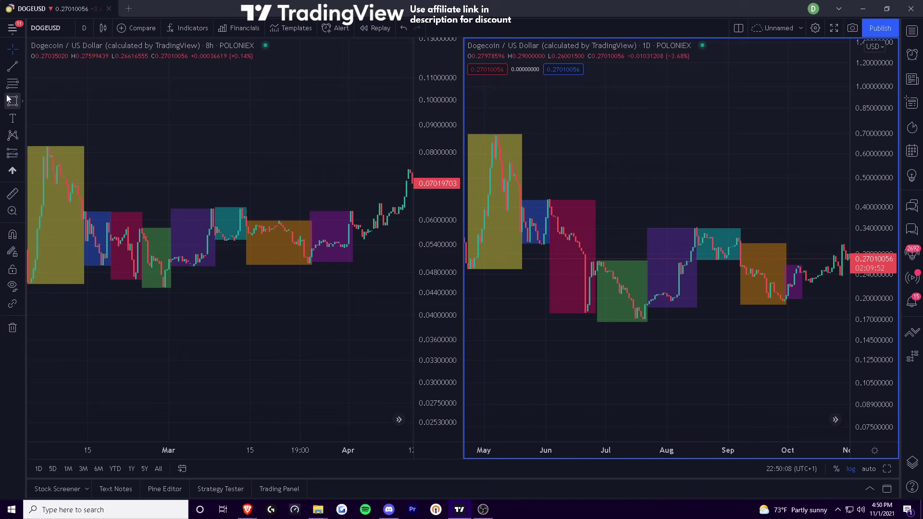
pyautogui.click(351, 210)
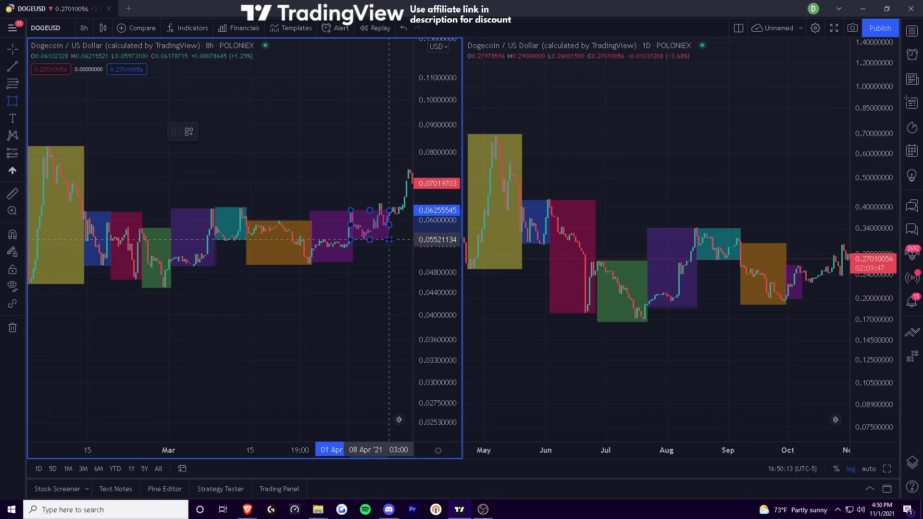
pyautogui.click(404, 242)
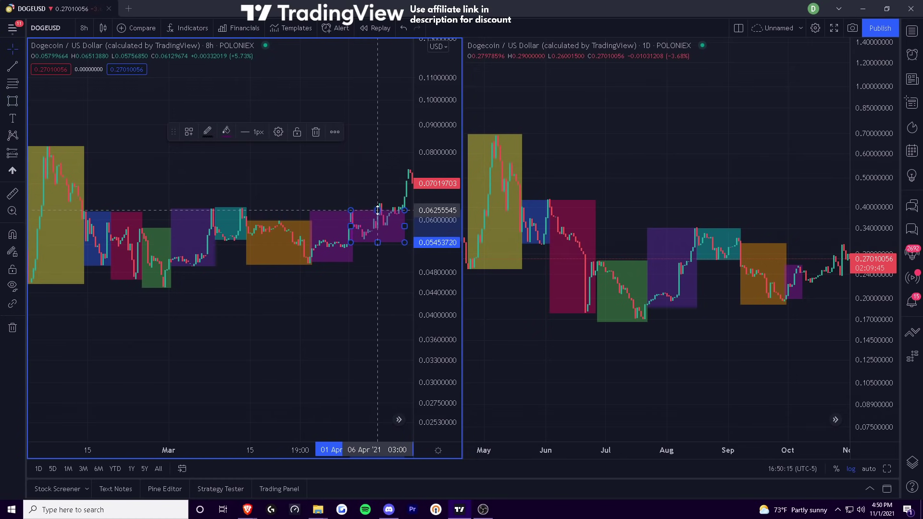
pyautogui.moveTo(376, 208); pyautogui.dragTo(384, 219)
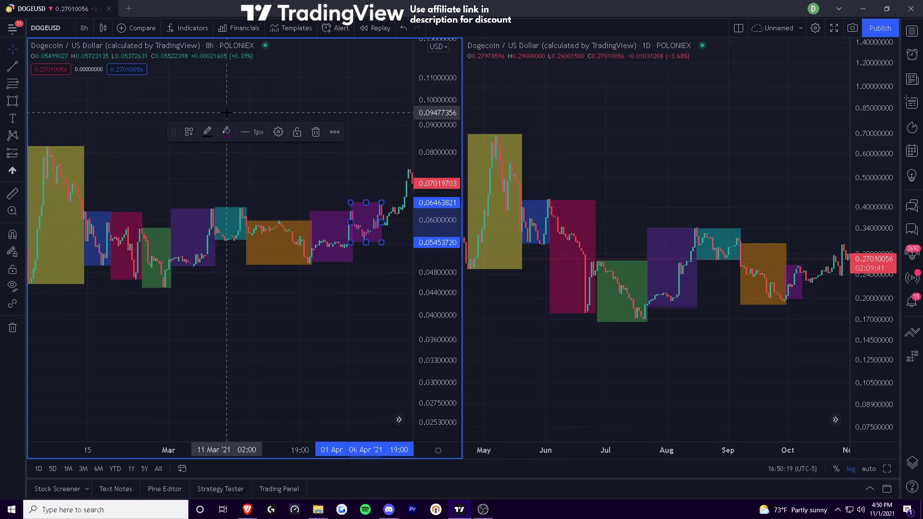
pyautogui.click(227, 131)
pyautogui.click(248, 164)
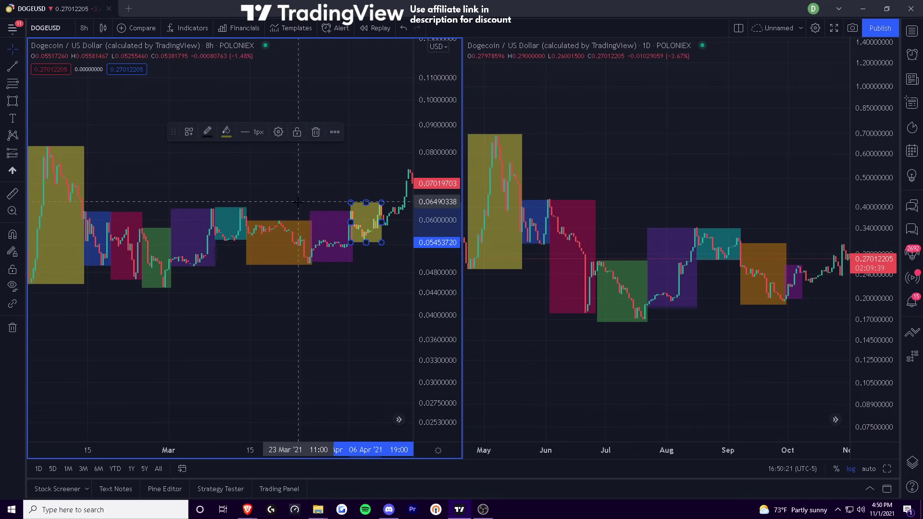
# Step: Draw a matching yellow rectangle on the daily chart from 7 to 24 Oct '21, directly after the last purple box
pyautogui.click(16, 100)
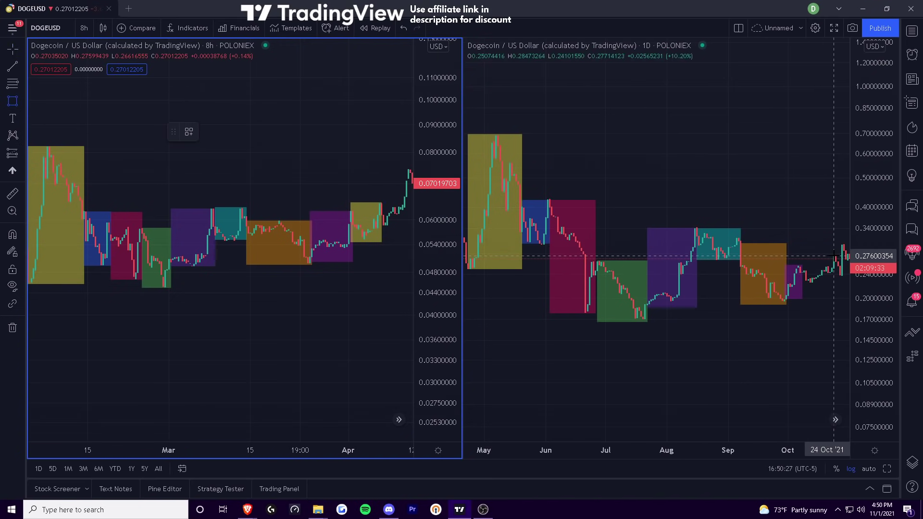
pyautogui.click(834, 255)
pyautogui.click(801, 281)
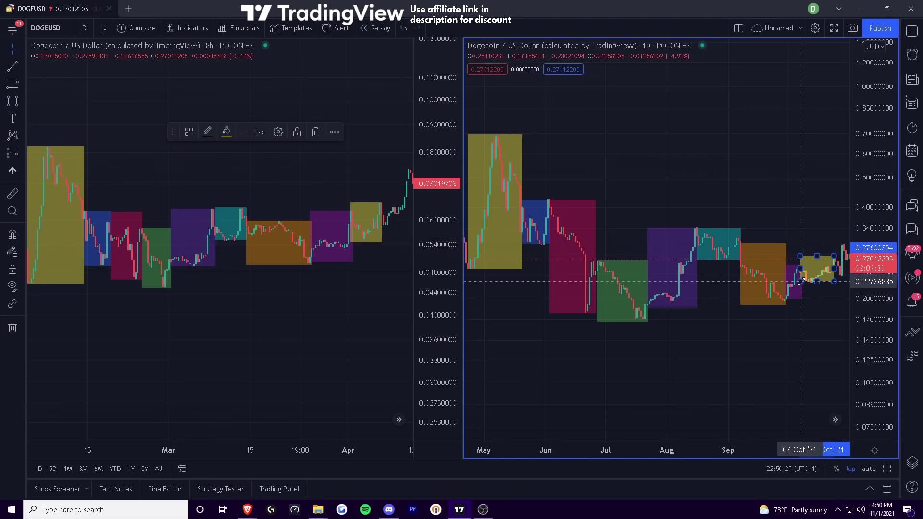
pyautogui.click(812, 302)
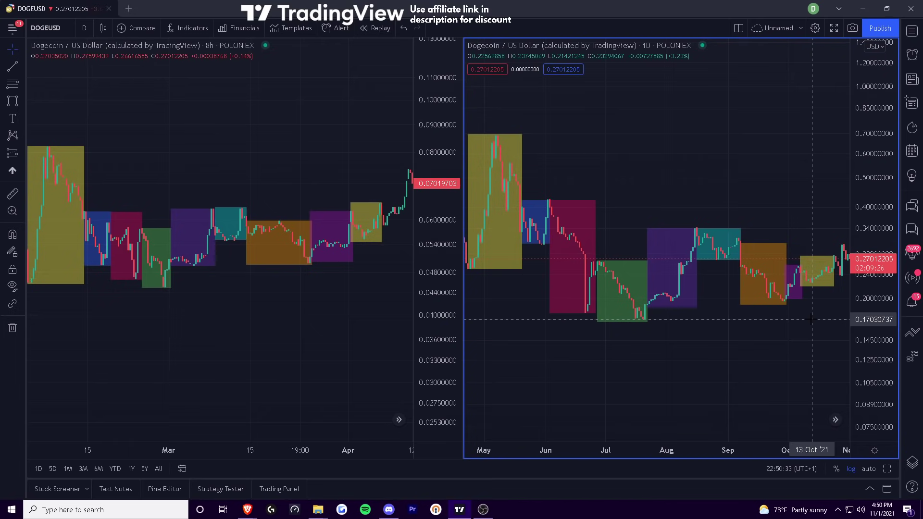
# Step: Draw a rectangle over the rise from 6 to 12 Apr '21 on the 8-hour chart, flush with the yellow box, and fill it blue
pyautogui.moveTo(809, 319); pyautogui.dragTo(792, 317)
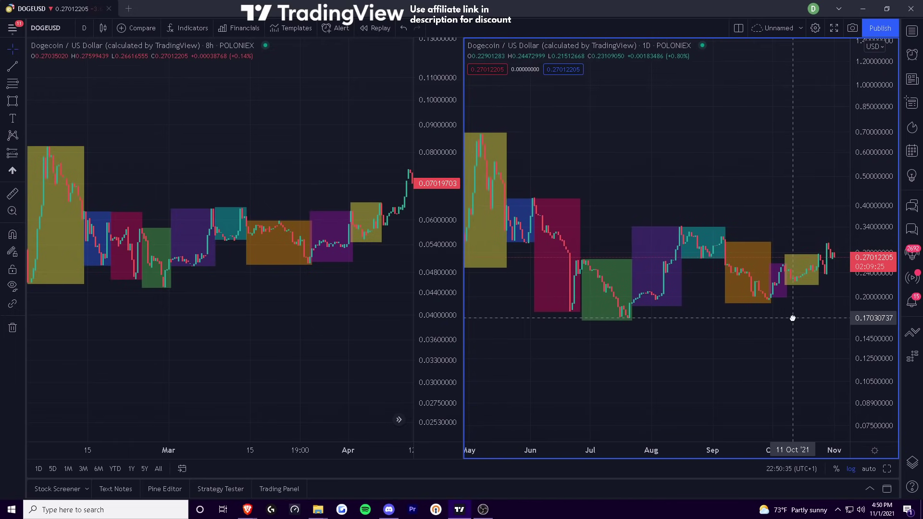
pyautogui.moveTo(379, 315); pyautogui.dragTo(305, 314)
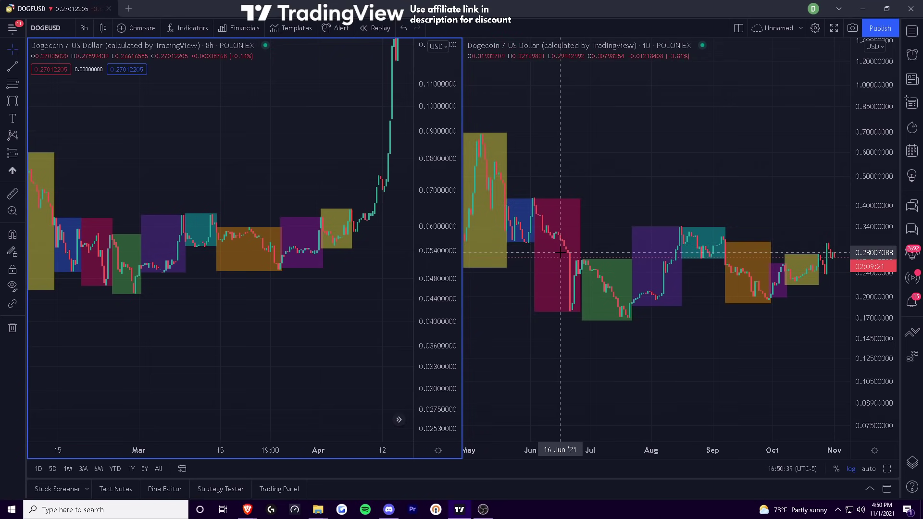
pyautogui.click(6, 99)
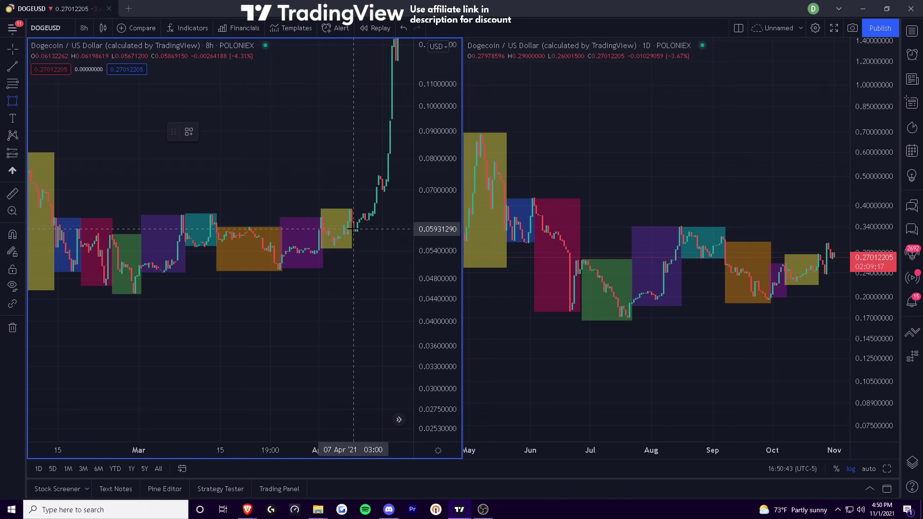
pyautogui.moveTo(353, 234); pyautogui.dragTo(386, 176)
pyautogui.click(226, 131)
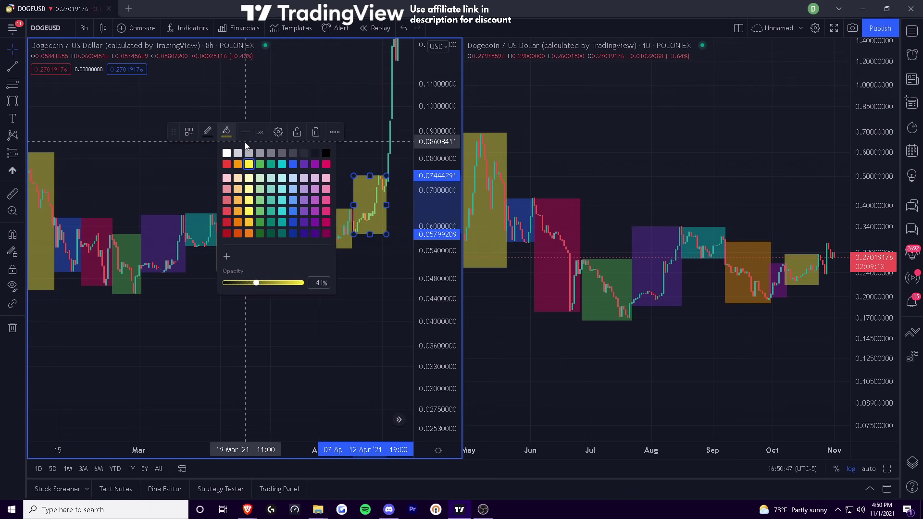
pyautogui.click(296, 165)
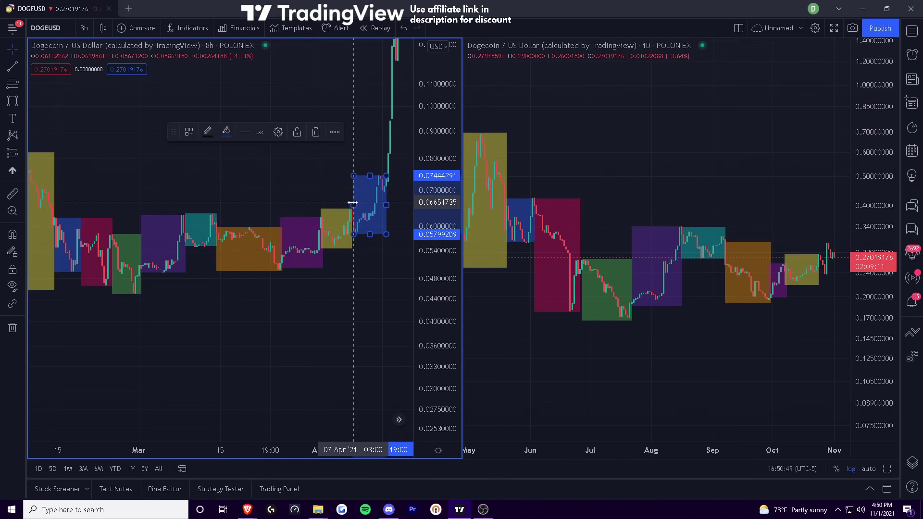
pyautogui.moveTo(353, 204); pyautogui.dragTo(351, 204)
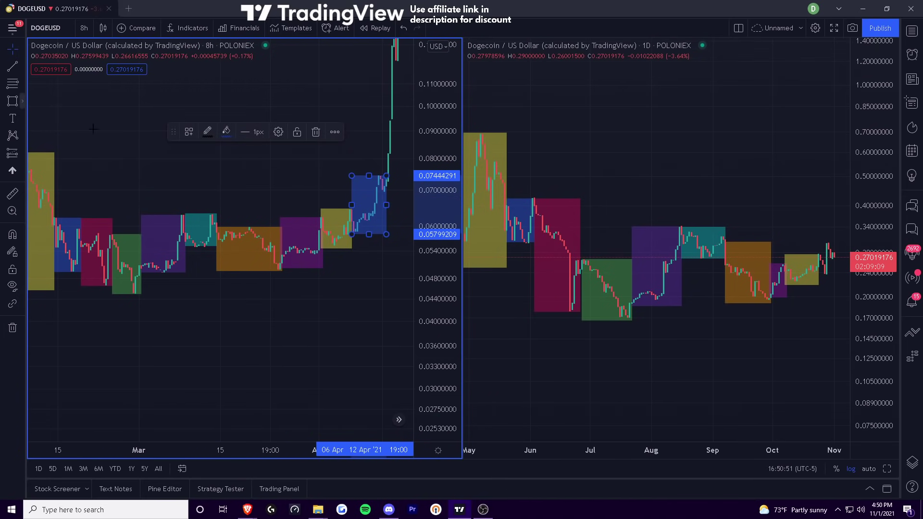
# Step: Draw a matching blue rectangle on the daily chart from 25 Oct '21 at about 0.24 upward, directly after the last yellow box
pyautogui.click(12, 101)
pyautogui.click(820, 274)
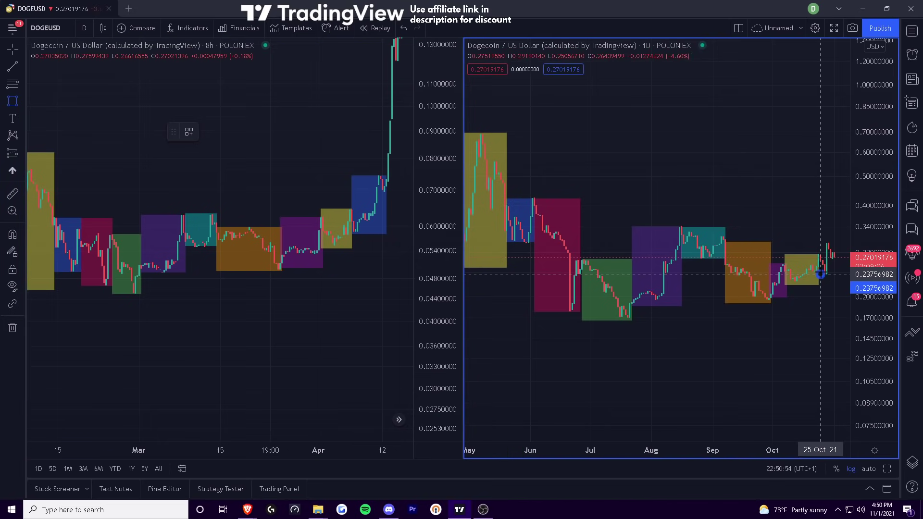
pyautogui.click(846, 206)
pyautogui.click(832, 192)
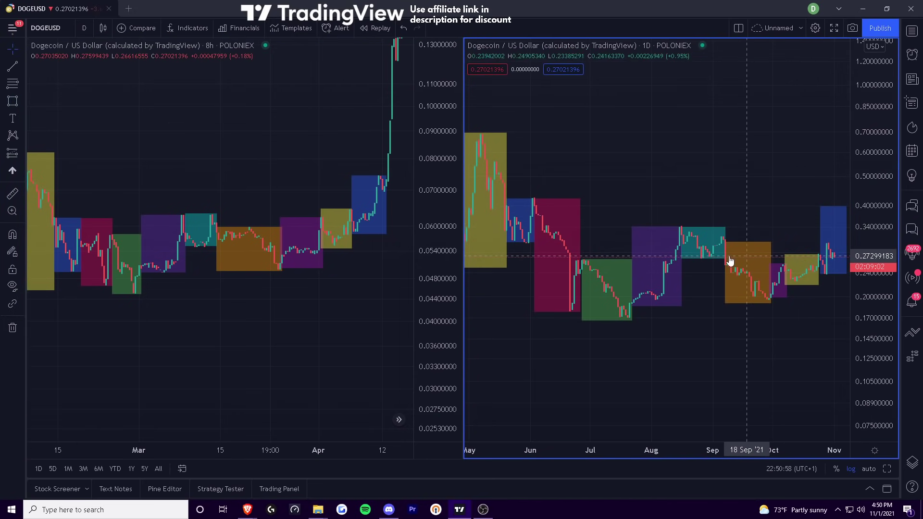
# Step: Try capturing the 8-hour chart's candles from the start of the last blue box into the breakout as a Bars Pattern
pyautogui.scroll(-5, 645, 423)
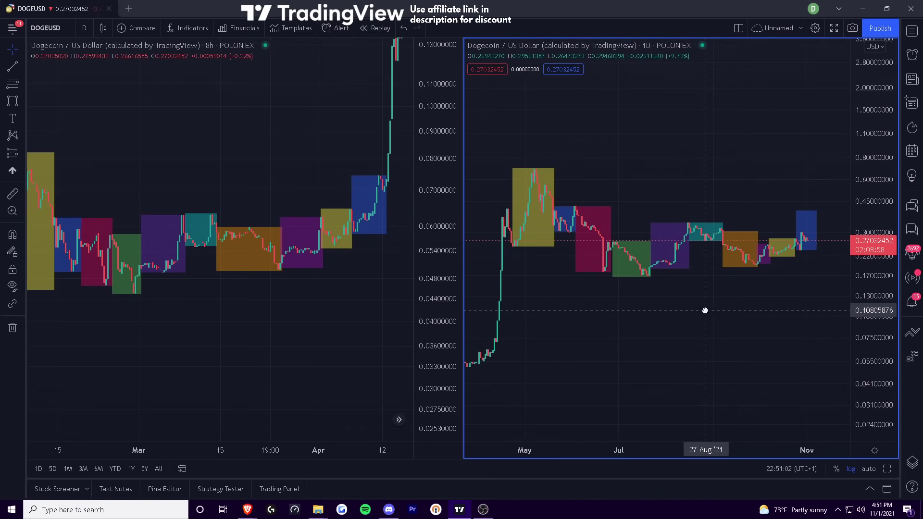
pyautogui.click(373, 211)
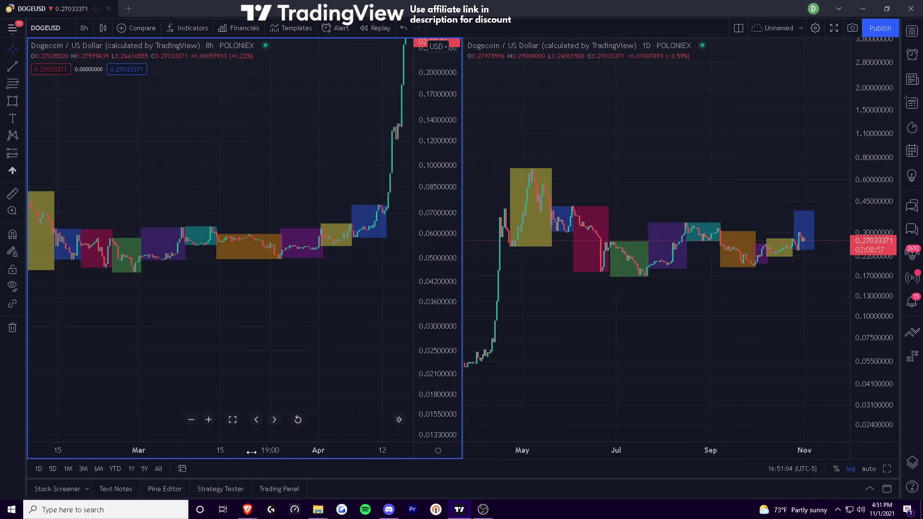
pyautogui.scroll(-5, 355, 298)
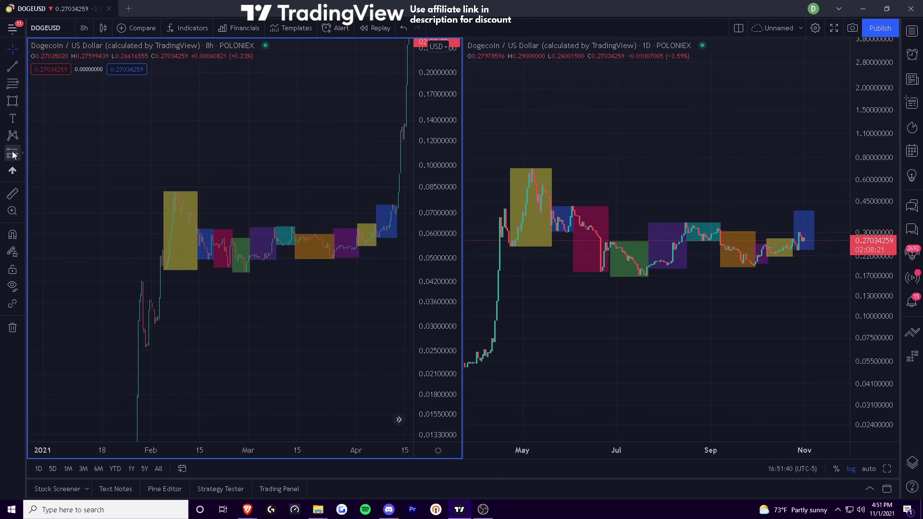
pyautogui.click(21, 132)
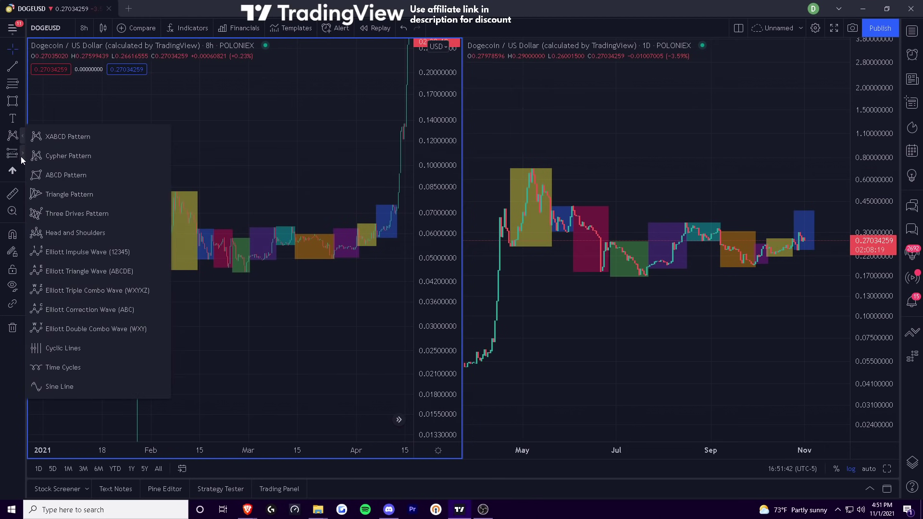
pyautogui.click(22, 157)
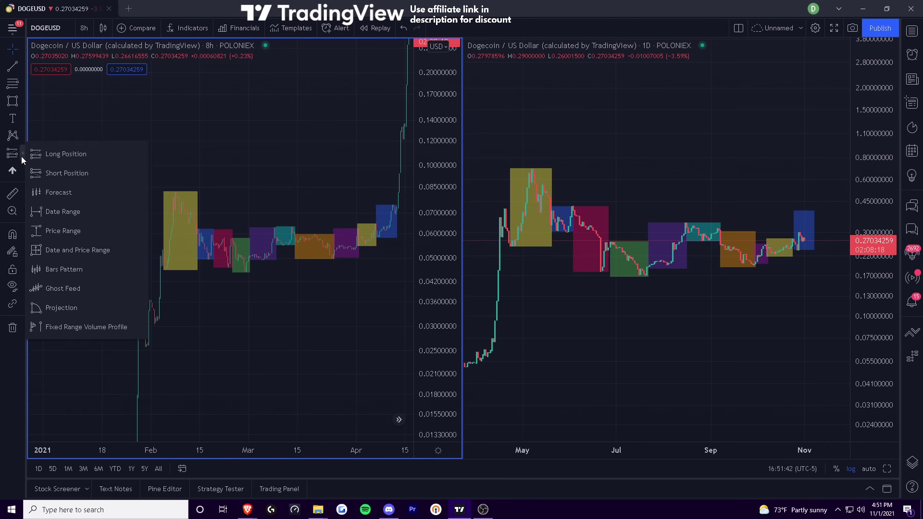
pyautogui.click(67, 269)
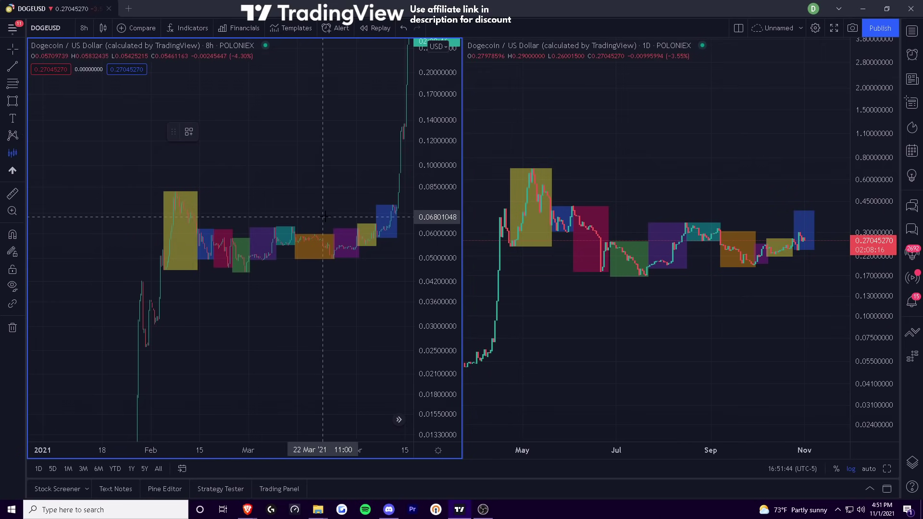
pyautogui.click(377, 237)
pyautogui.click(406, 194)
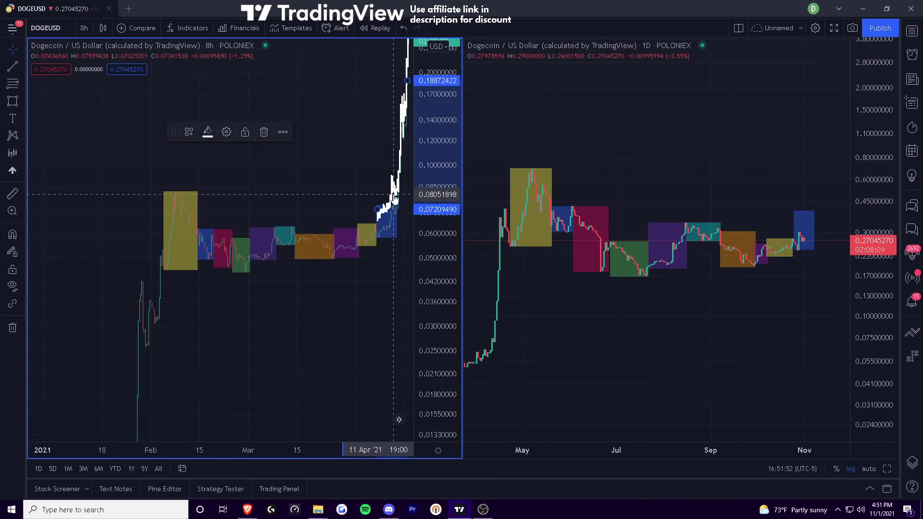
# Step: Try a copy of the bars pattern on the daily chart from 12 Oct to 8 Nov '21, and delete both patterns
pyautogui.click(515, 307)
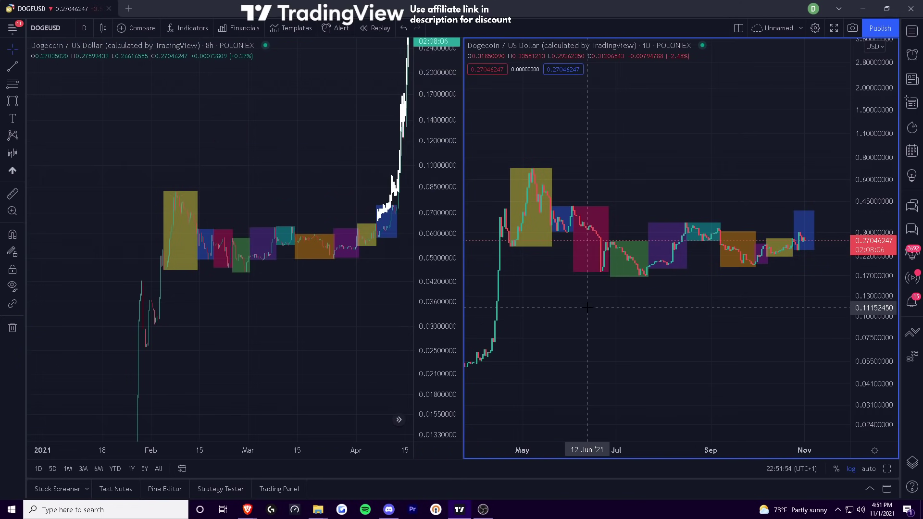
pyautogui.moveTo(496, 317)
pyautogui.mouseDown()
pyautogui.moveTo(519, 293)
pyautogui.moveTo(800, 246)
pyautogui.moveTo(811, 231)
pyautogui.mouseUp()
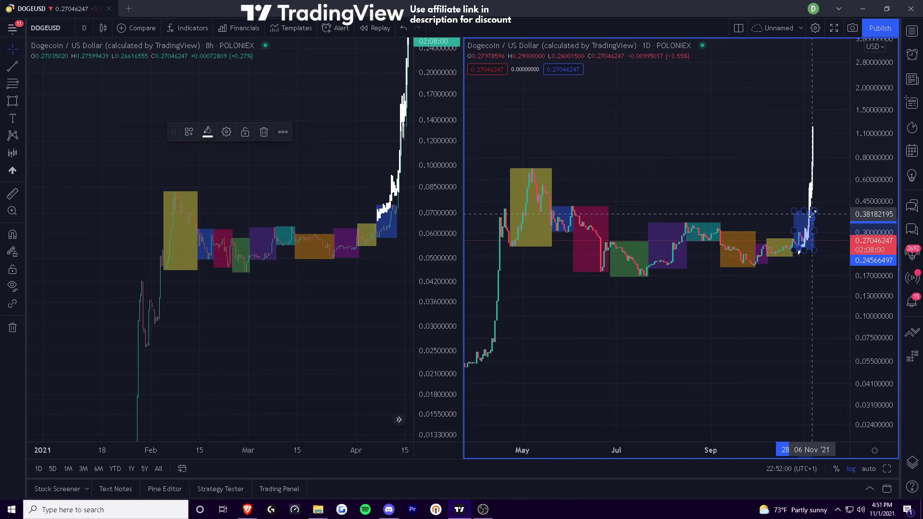
pyautogui.moveTo(814, 221)
pyautogui.mouseDown()
pyautogui.moveTo(825, 211)
pyautogui.moveTo(793, 230)
pyautogui.moveTo(820, 216)
pyautogui.moveTo(807, 244)
pyautogui.moveTo(815, 224)
pyautogui.mouseUp()
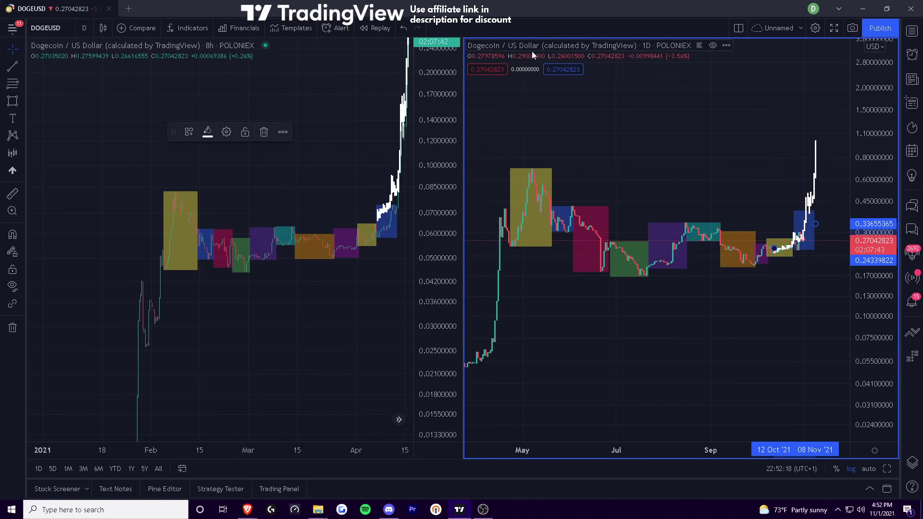
pyautogui.click(265, 132)
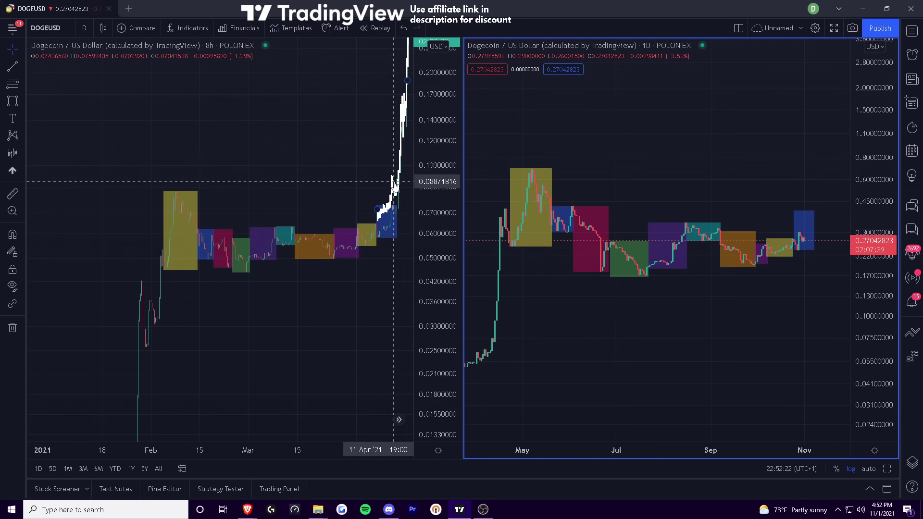
pyautogui.click(260, 133)
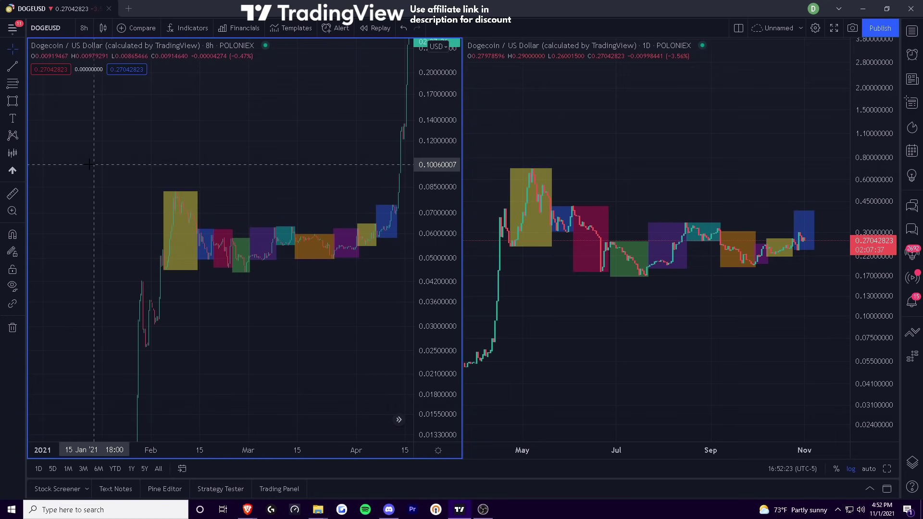
# Step: Create a Bars Pattern on the 8-hour chart from 1 Apr '21, covering the last yellow and blue boxes and the steep breakout
pyautogui.click(12, 152)
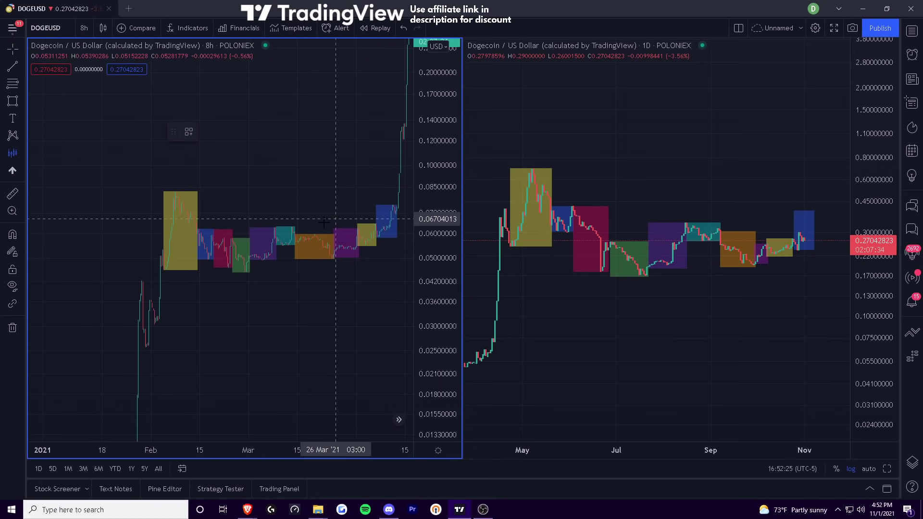
pyautogui.click(358, 228)
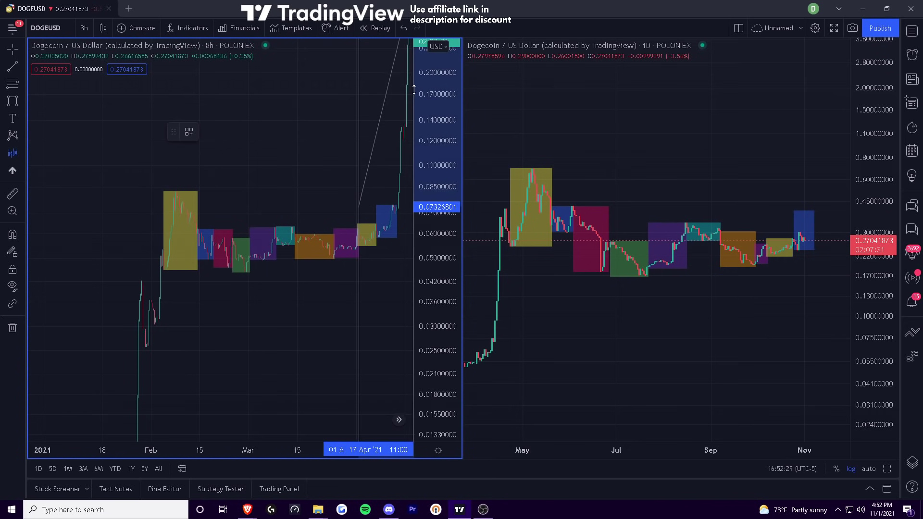
pyautogui.click(402, 109)
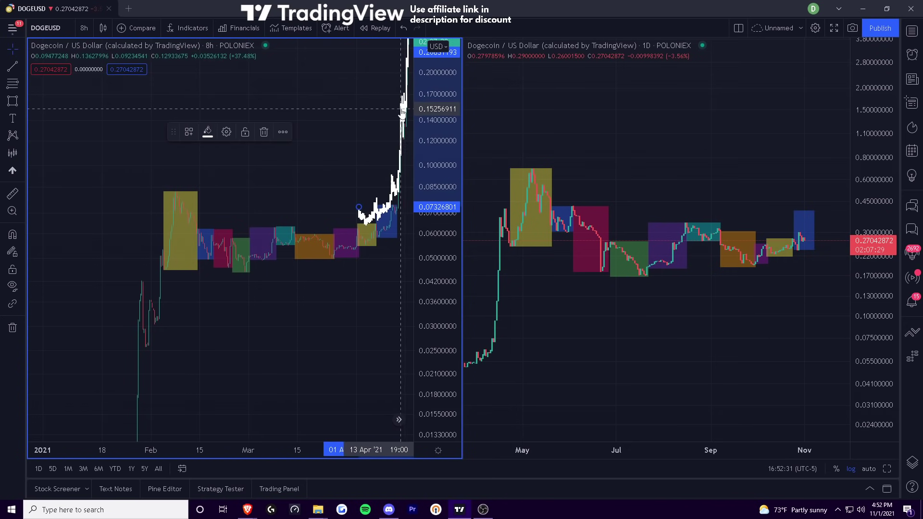
# Step: Paste the bars pattern onto the daily chart and fit it over the recent candles, spanning 6 Sep to 1 Dec '21
pyautogui.click(707, 185)
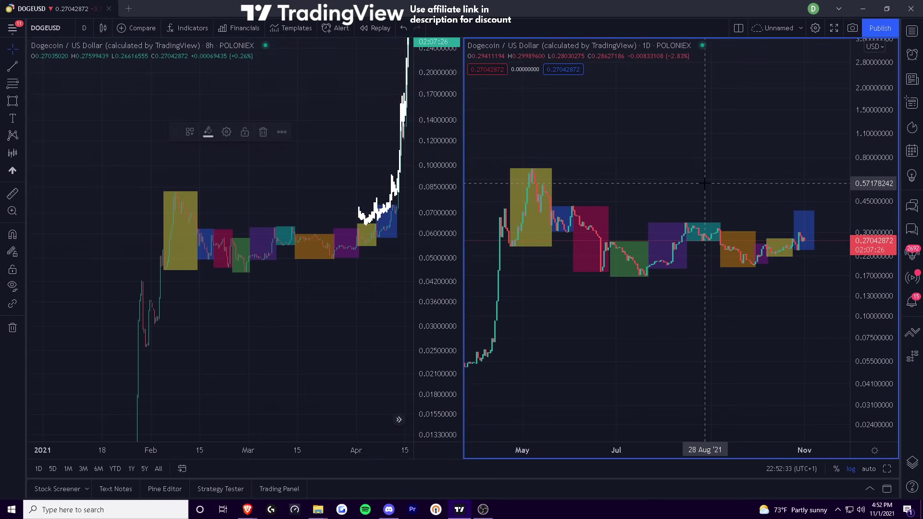
pyautogui.moveTo(495, 270); pyautogui.dragTo(820, 195)
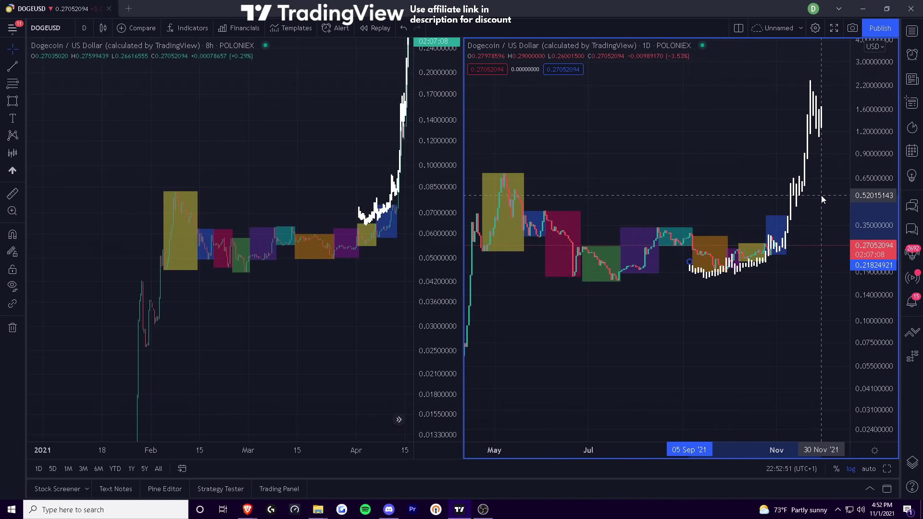
pyautogui.click(824, 194)
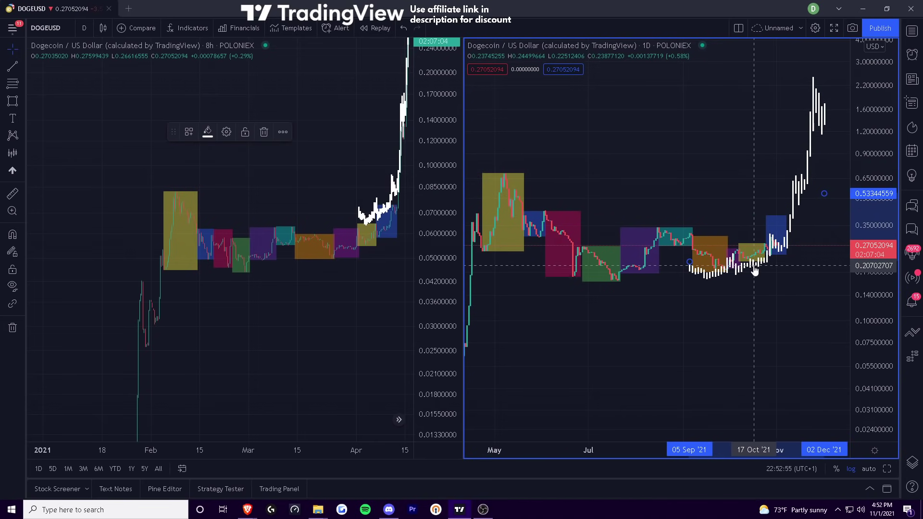
pyautogui.moveTo(749, 272); pyautogui.dragTo(742, 263)
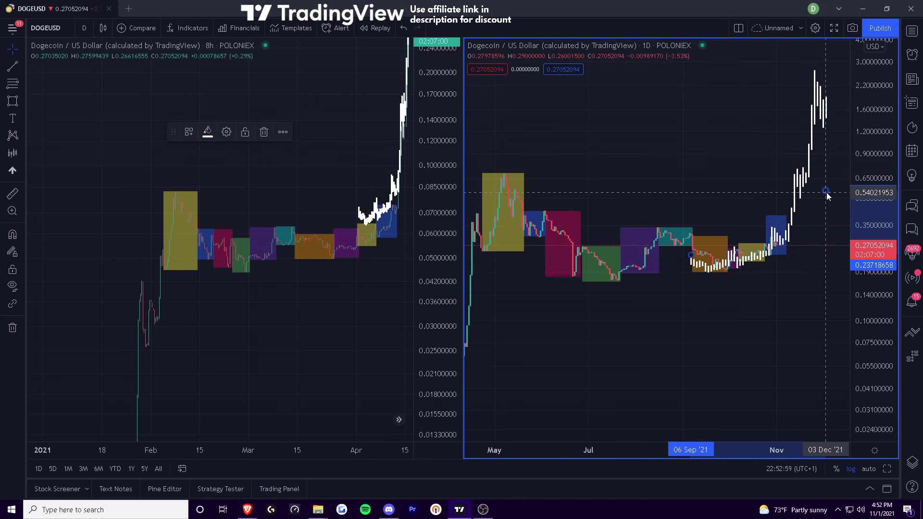
pyautogui.moveTo(827, 196); pyautogui.dragTo(820, 200)
pyautogui.click(812, 217)
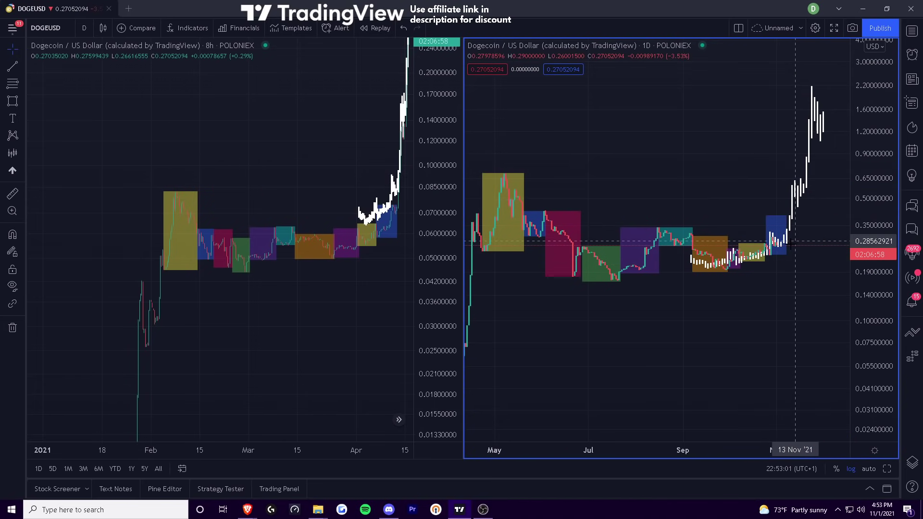
pyautogui.click(788, 225)
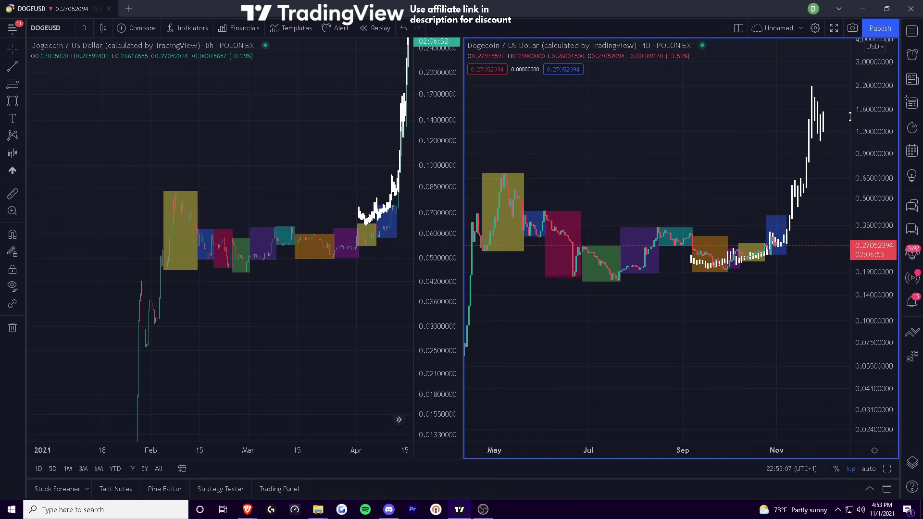
# Step: Delete the original bars pattern from the 8-hour chart
pyautogui.click(403, 143)
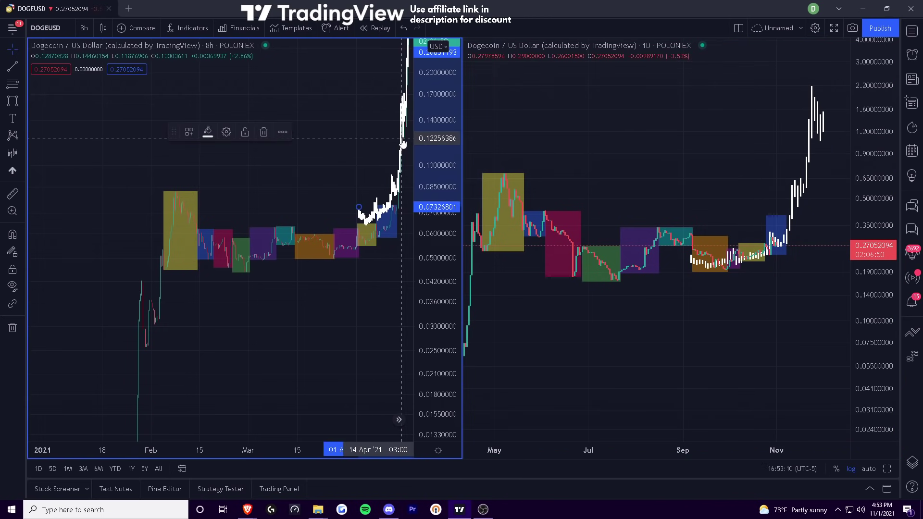
pyautogui.press('Delete')
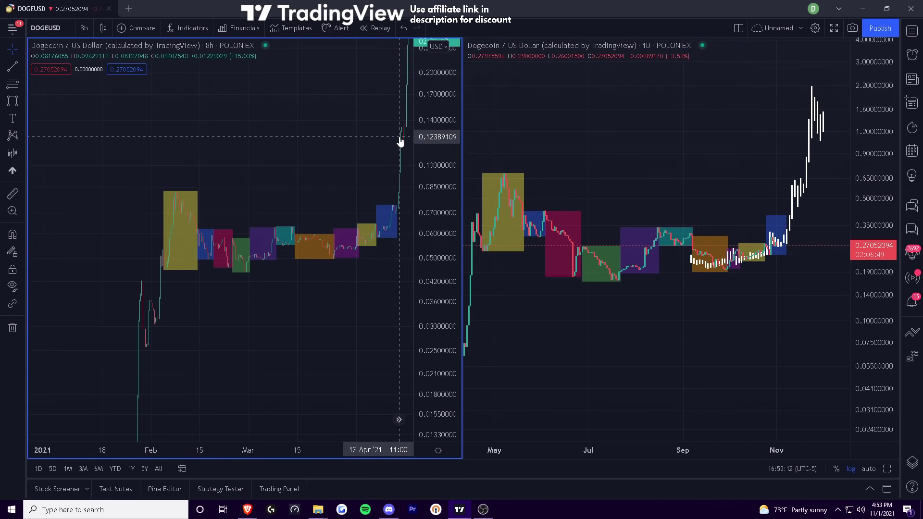
# Step: Examine the earlier run-ups on both charts on a compressed price scale, comparing them with the projected path on the daily chart
pyautogui.moveTo(872, 151); pyautogui.dragTo(872, 202)
pyautogui.moveTo(427, 192); pyautogui.dragTo(397, 418)
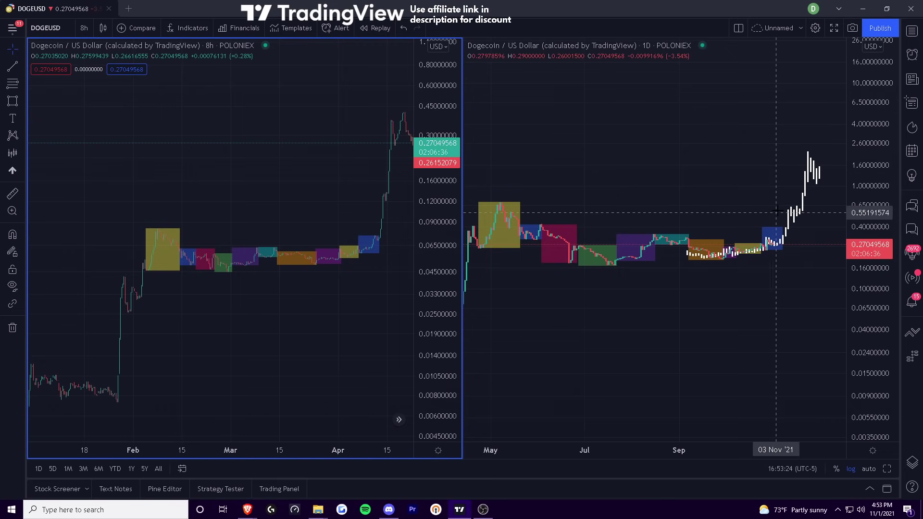
pyautogui.scroll(-5, 793, 202)
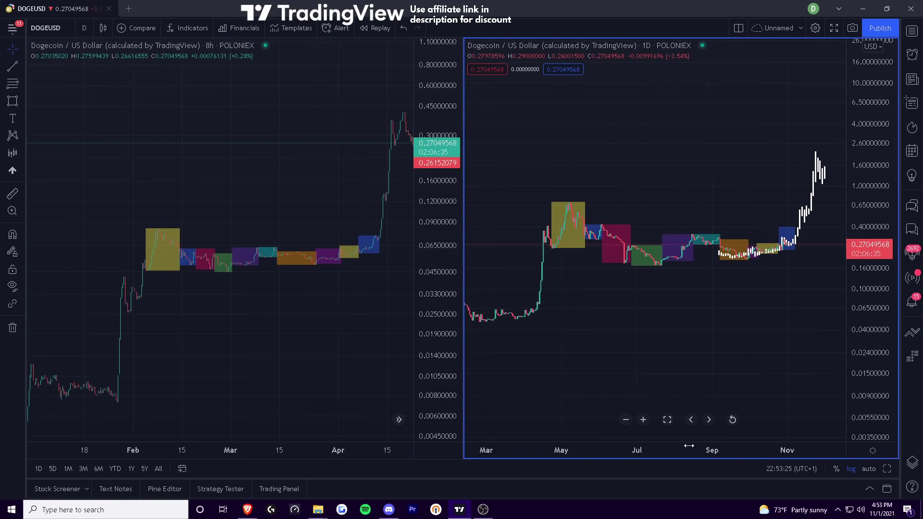
pyautogui.click(828, 188)
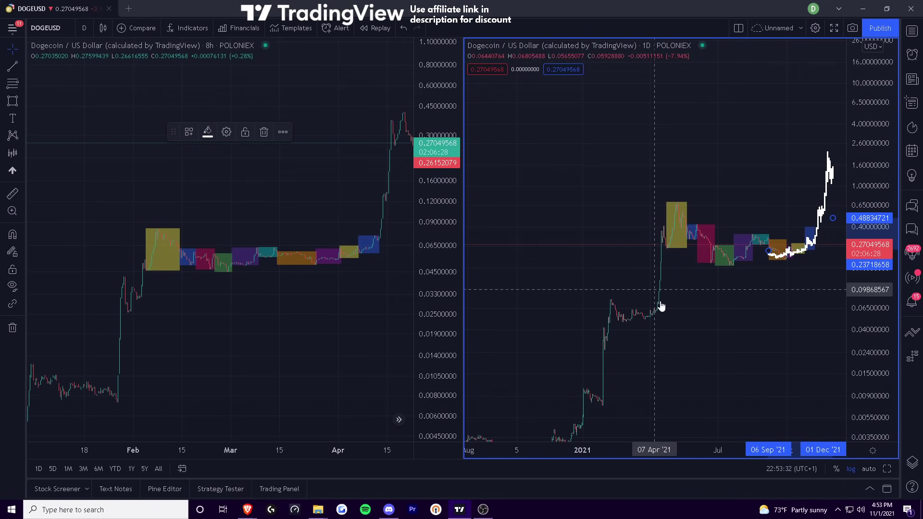
pyautogui.scroll(5, 529, 394)
pyautogui.moveTo(496, 336); pyautogui.dragTo(804, 346)
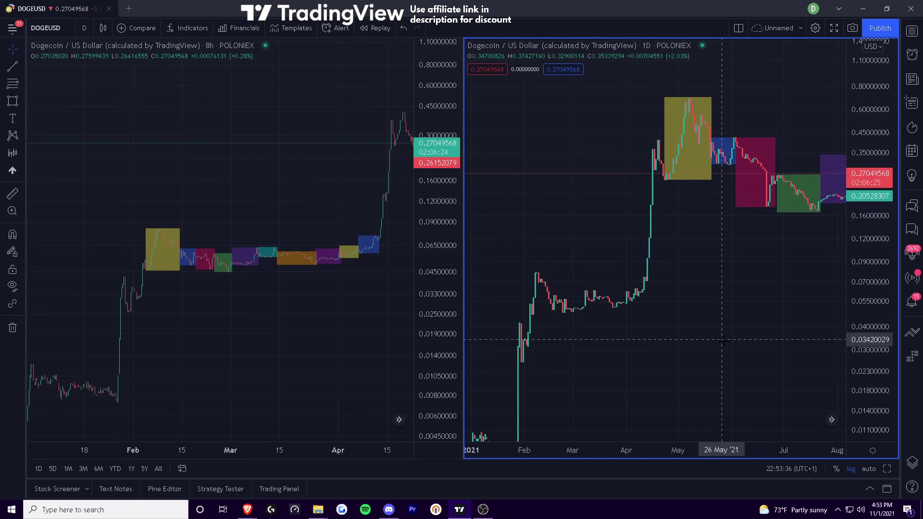
pyautogui.moveTo(666, 453); pyautogui.dragTo(663, 454)
pyautogui.scroll(-3, 697, 452)
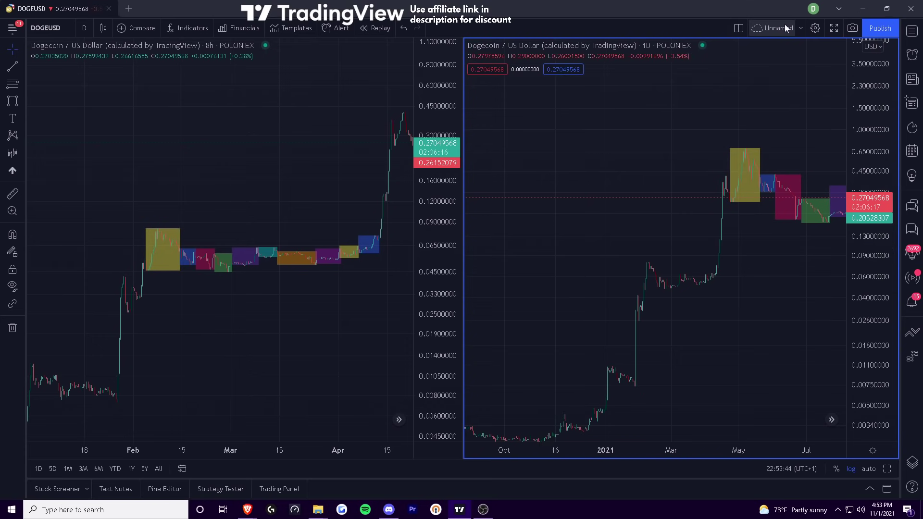
# Step: Switch to a single-chart layout with the 8-hour chart and examine the April to June '21 price action after the last blue box
pyautogui.click(740, 27)
pyautogui.click(752, 72)
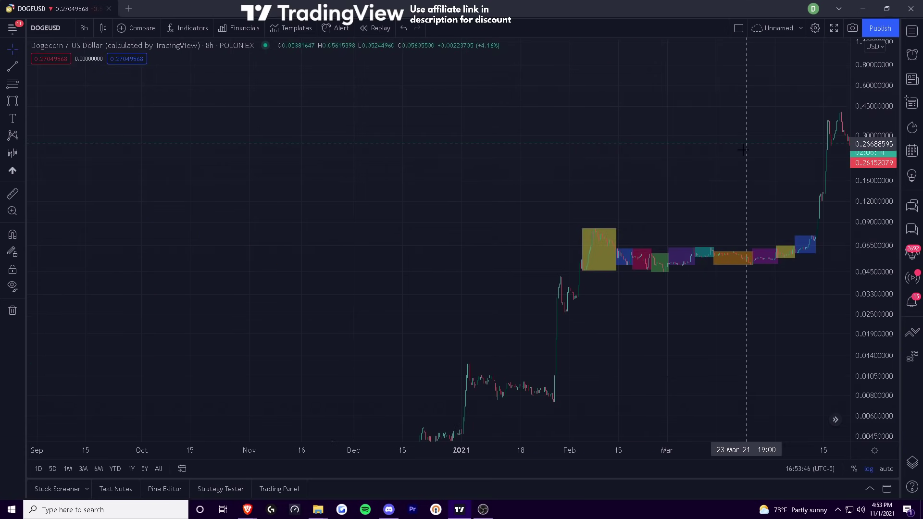
pyautogui.moveTo(556, 327); pyautogui.dragTo(553, 336)
pyautogui.moveTo(872, 91); pyautogui.dragTo(851, 130)
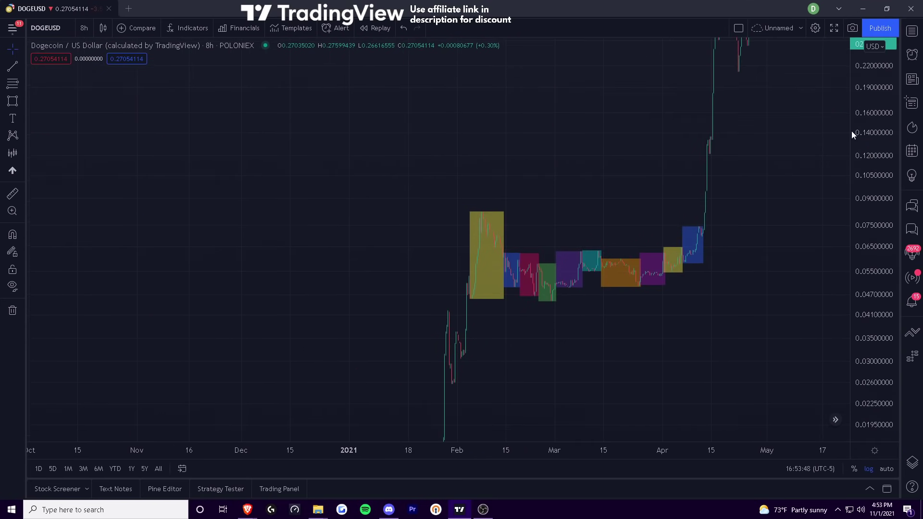
pyautogui.moveTo(788, 231); pyautogui.dragTo(742, 303)
pyautogui.moveTo(877, 259); pyautogui.dragTo(764, 349)
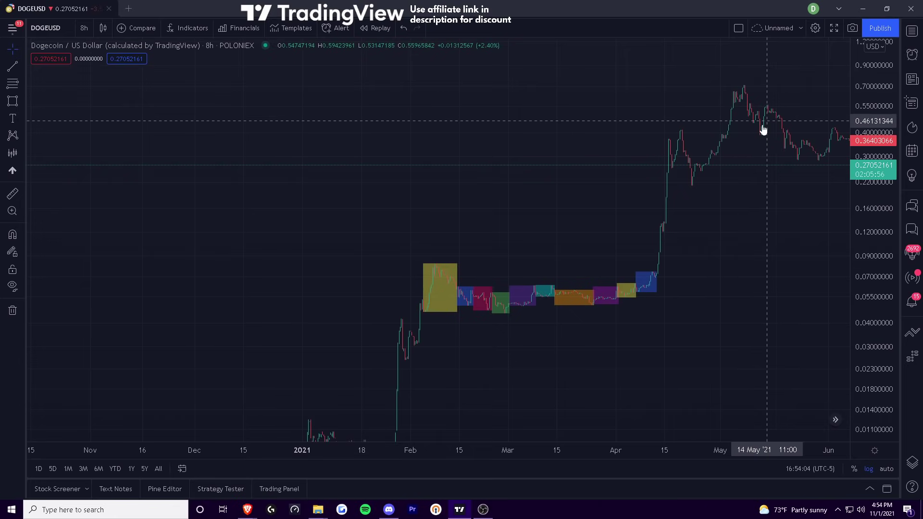
pyautogui.moveTo(739, 445); pyautogui.dragTo(572, 457)
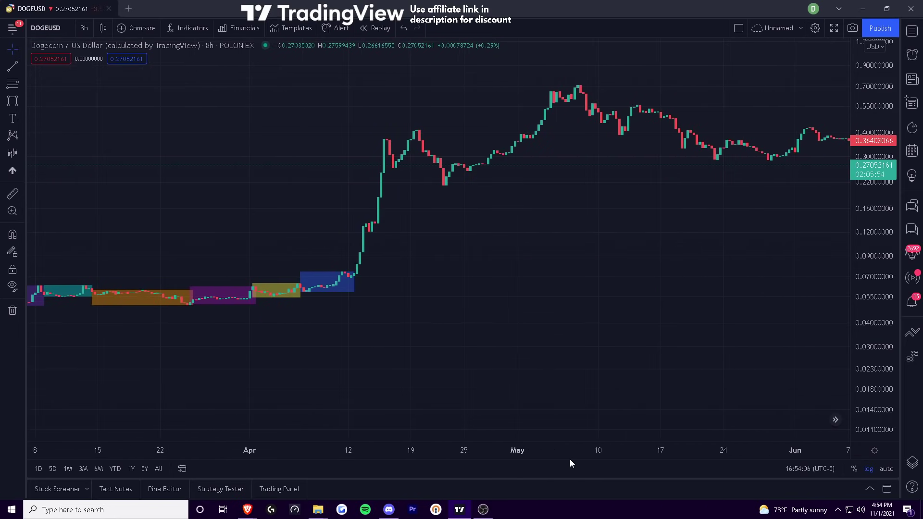
pyautogui.moveTo(806, 264); pyautogui.dragTo(745, 314)
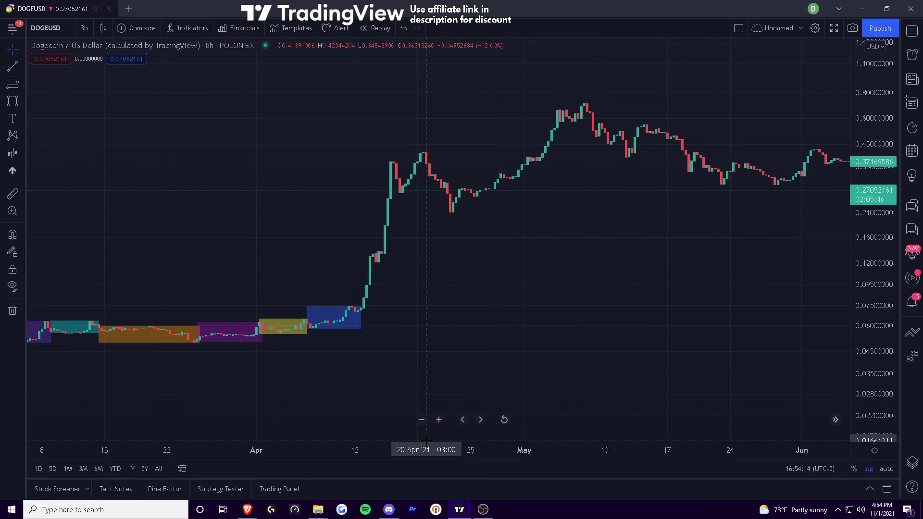
# Step: Draw a white arrow along Dogecoin's decline from the May '21 peak to the July low and make its line more opaque
pyautogui.scroll(-5, 422, 289)
pyautogui.scroll(-5, 572, 426)
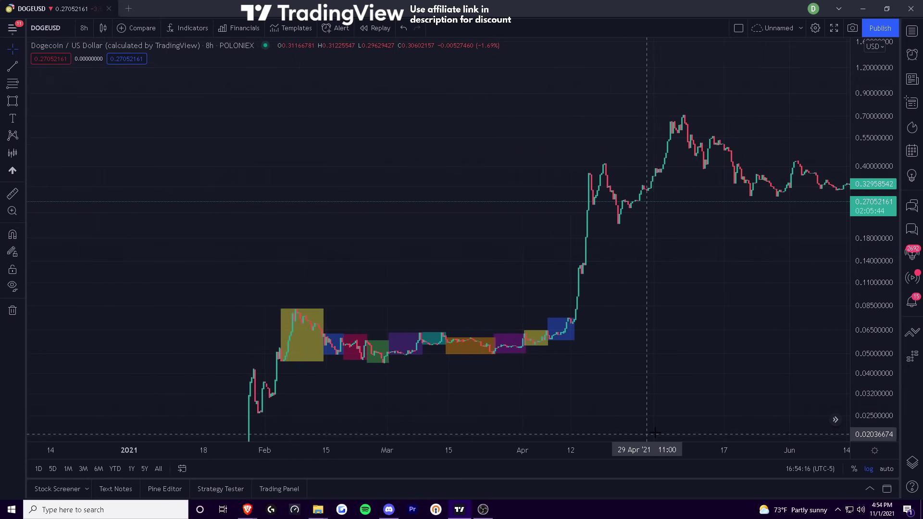
pyautogui.hscroll(5, 606, 335)
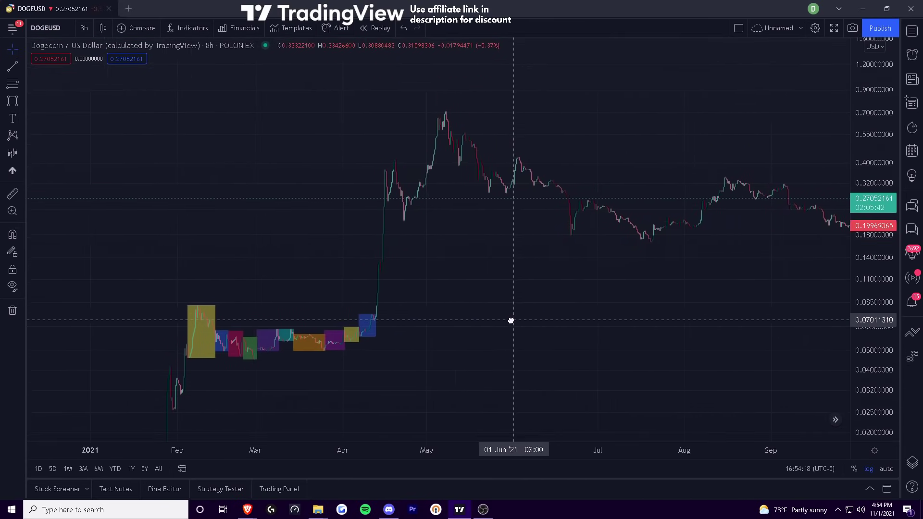
pyautogui.scroll(-3, 630, 458)
pyautogui.hscroll(5, 608, 381)
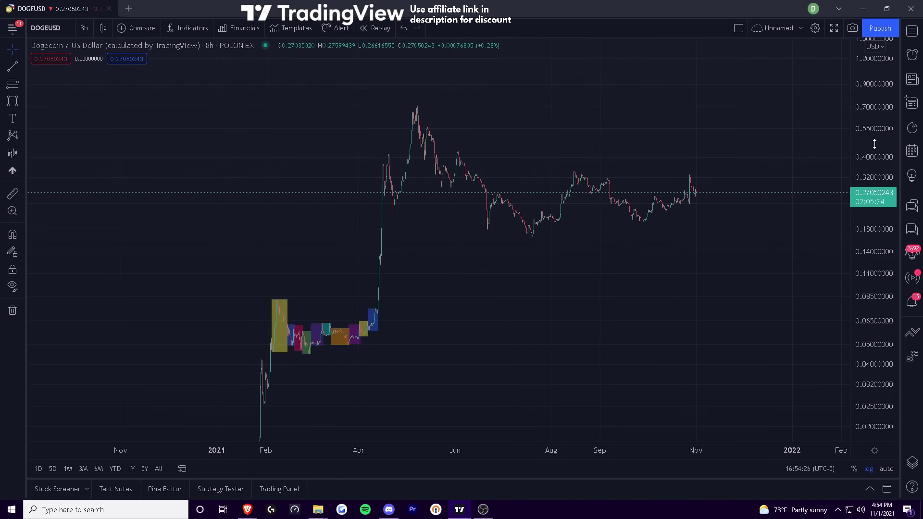
pyautogui.moveTo(878, 248); pyautogui.dragTo(216, 294)
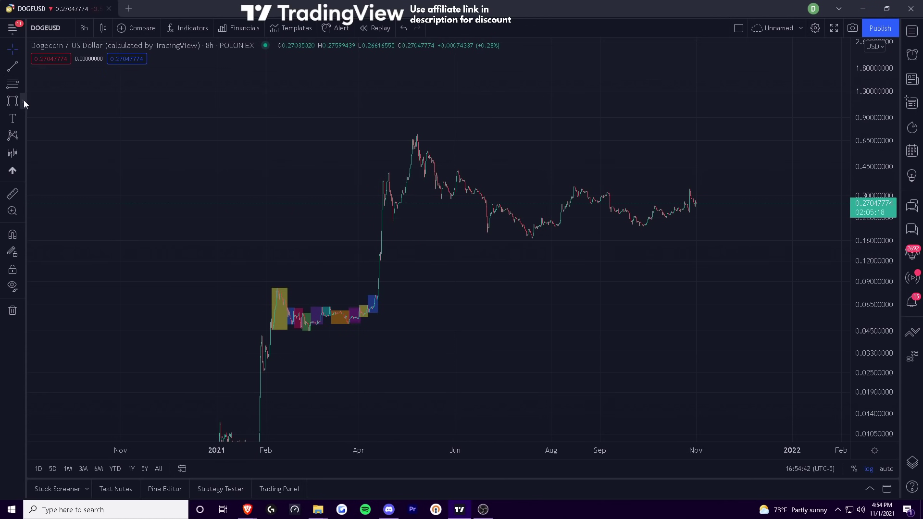
pyautogui.click(24, 102)
pyautogui.click(52, 179)
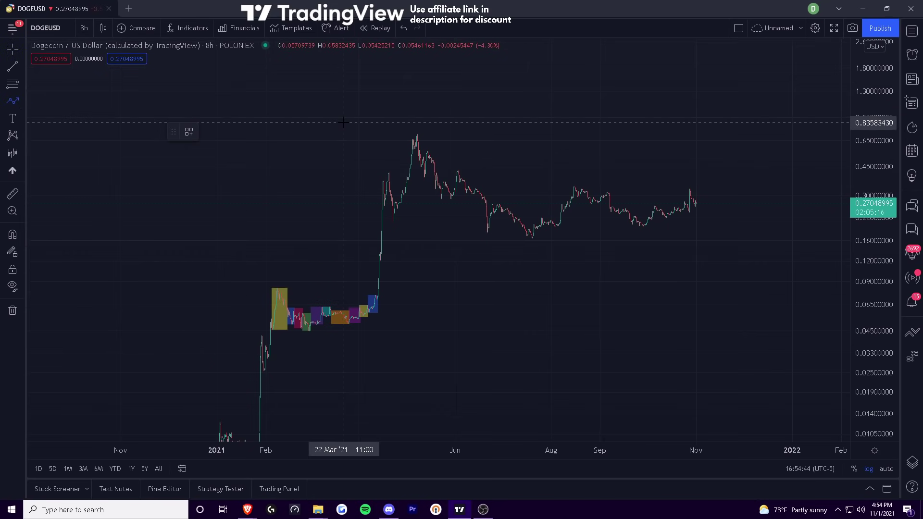
pyautogui.click(419, 119)
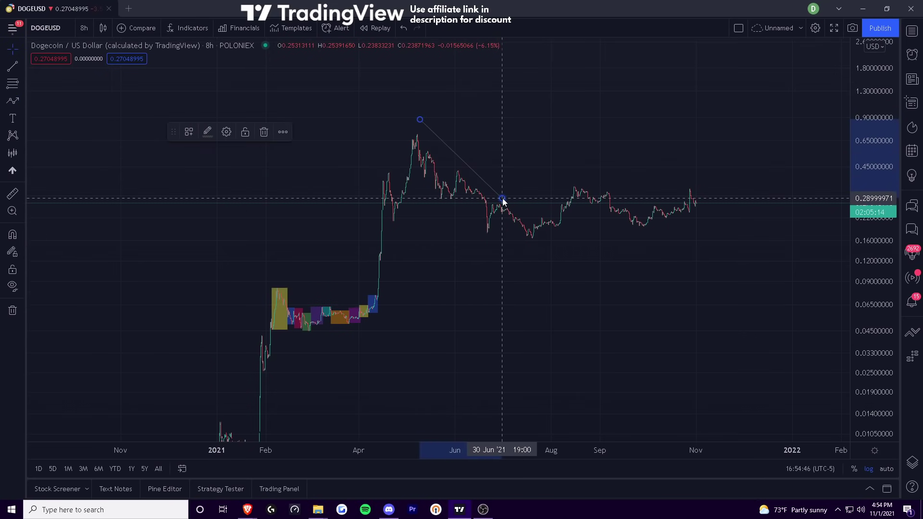
pyautogui.click(207, 132)
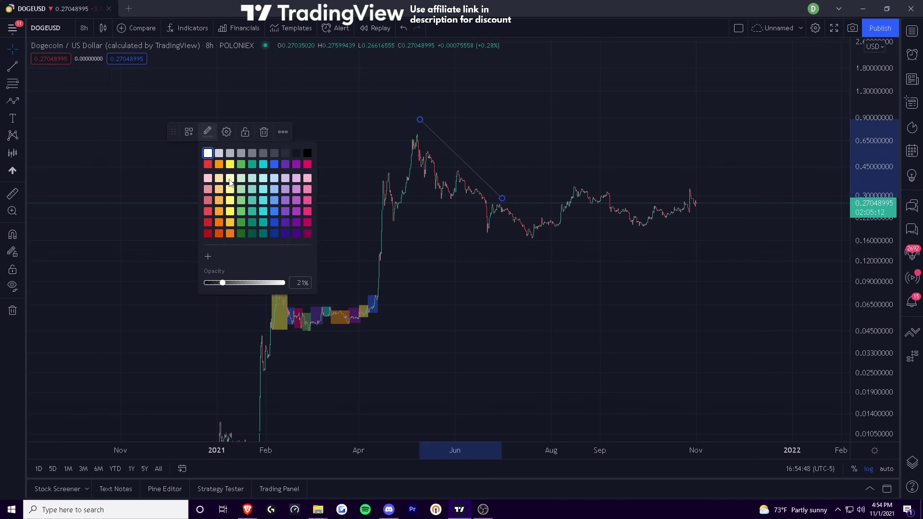
pyautogui.moveTo(501, 198); pyautogui.dragTo(539, 240)
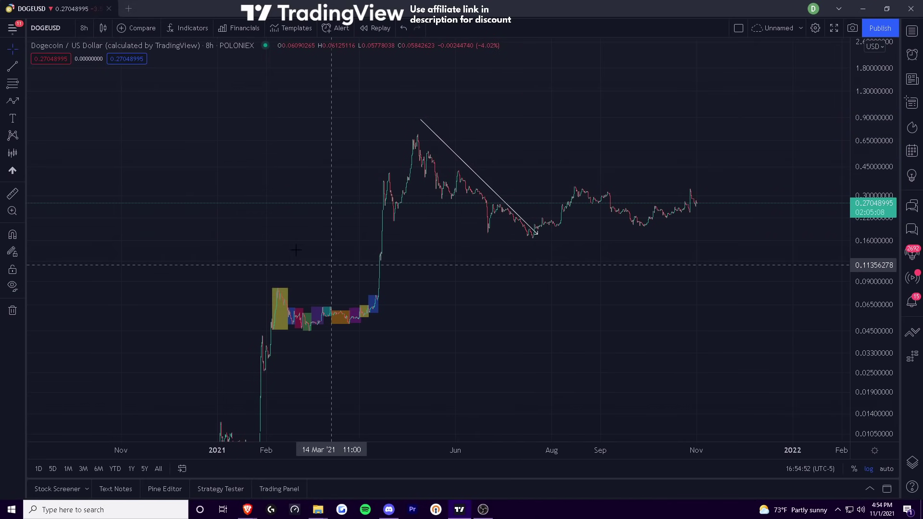
# Step: Draw a nearly horizontal arrow through the sideways price range from June to early November '21
pyautogui.click(13, 104)
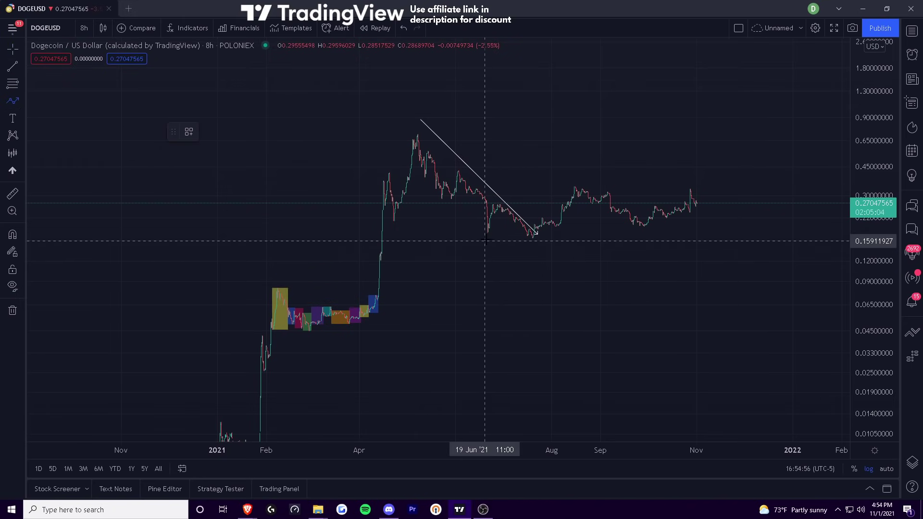
pyautogui.click(463, 208)
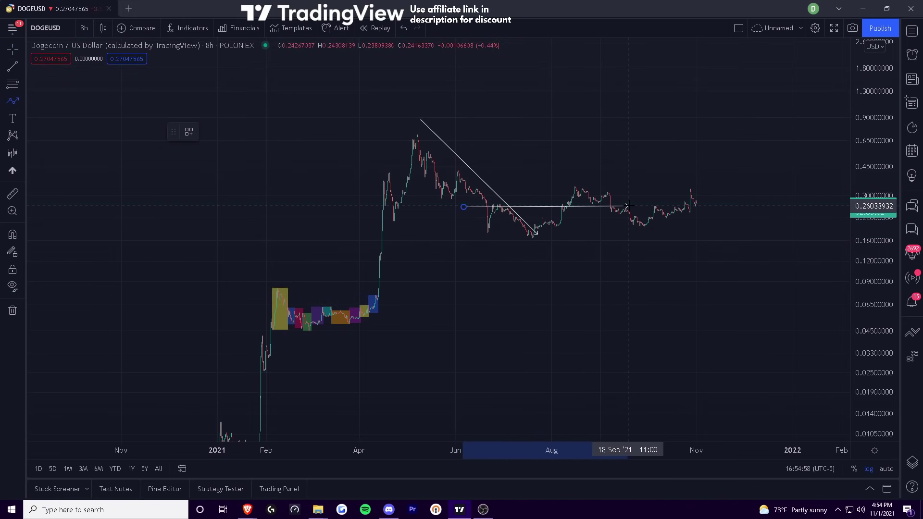
pyautogui.click(700, 212)
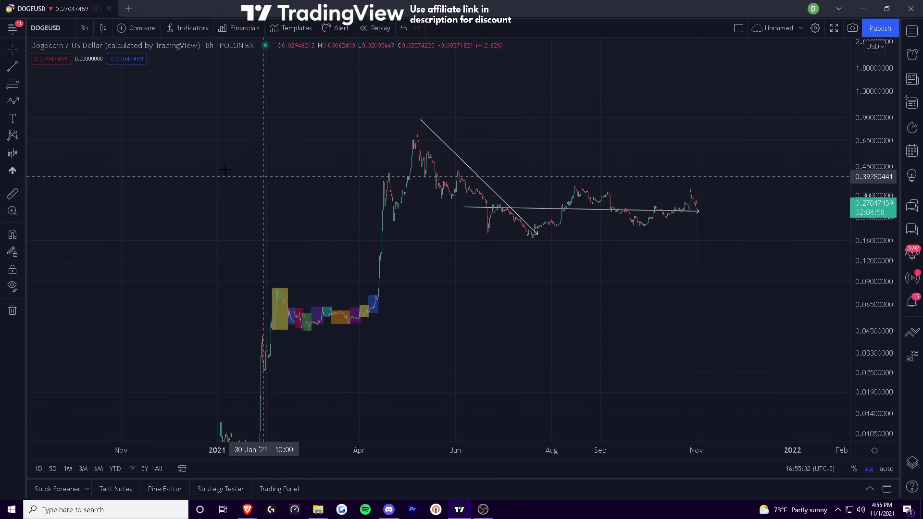
# Step: Draw a steep rising arrow from early November '21, and adjust the end points of the decline and sideways arrows
pyautogui.click(13, 101)
pyautogui.click(698, 225)
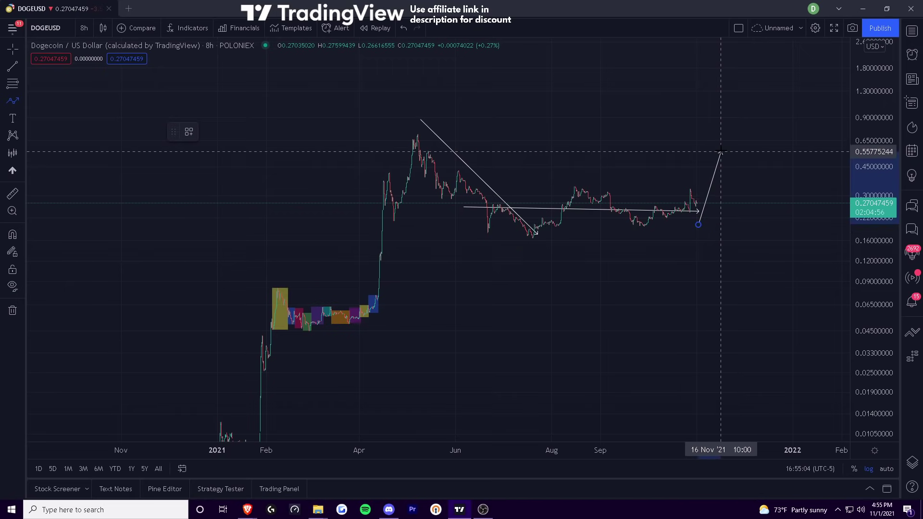
pyautogui.click(750, 104)
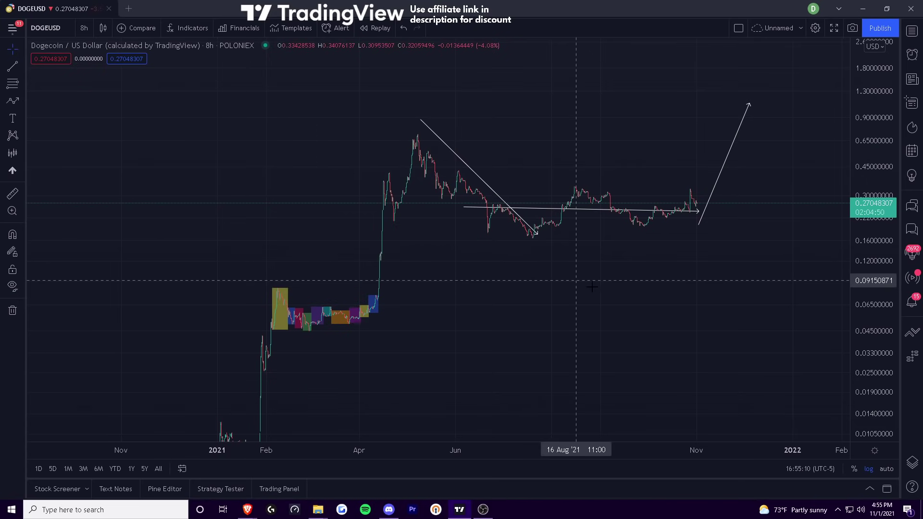
pyautogui.moveTo(538, 235); pyautogui.dragTo(513, 238)
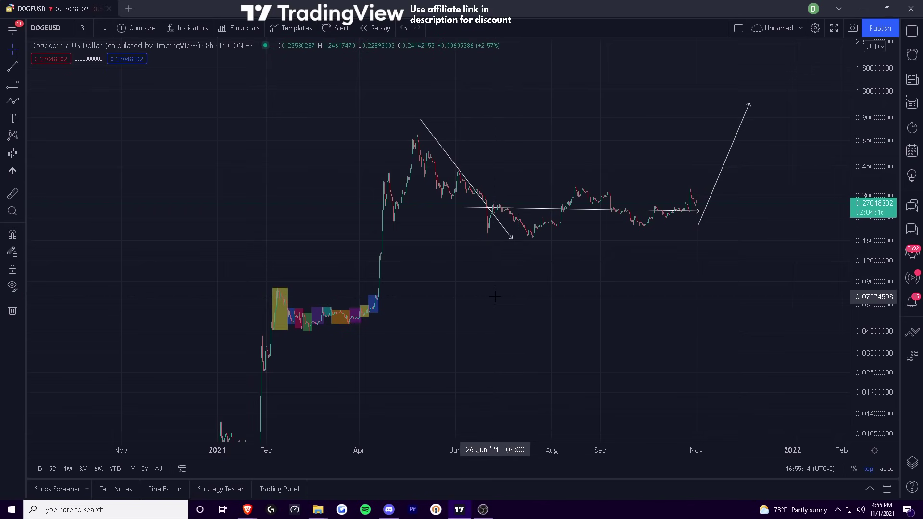
pyautogui.moveTo(699, 210); pyautogui.dragTo(719, 212)
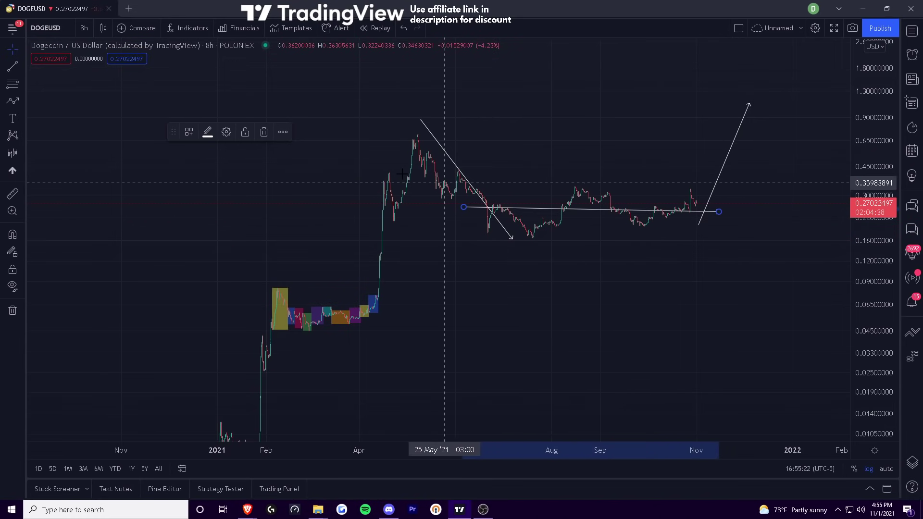
# Step: Delete the sideways, falling and rising arrows from the 8-hour chart
pyautogui.click(263, 132)
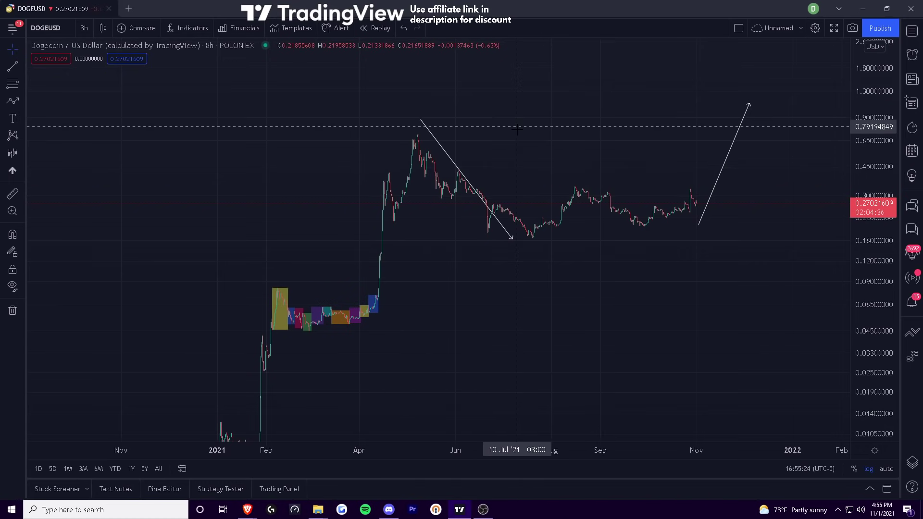
pyautogui.moveTo(875, 324); pyautogui.dragTo(723, 165)
pyautogui.moveTo(574, 270); pyautogui.dragTo(522, 359)
pyautogui.click(447, 293)
pyautogui.press('Delete')
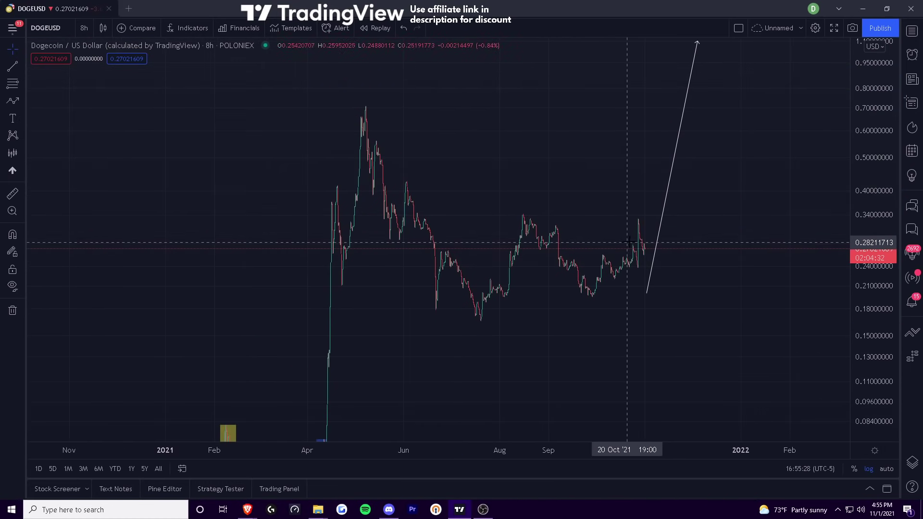
pyautogui.click(657, 248)
pyautogui.press('Delete')
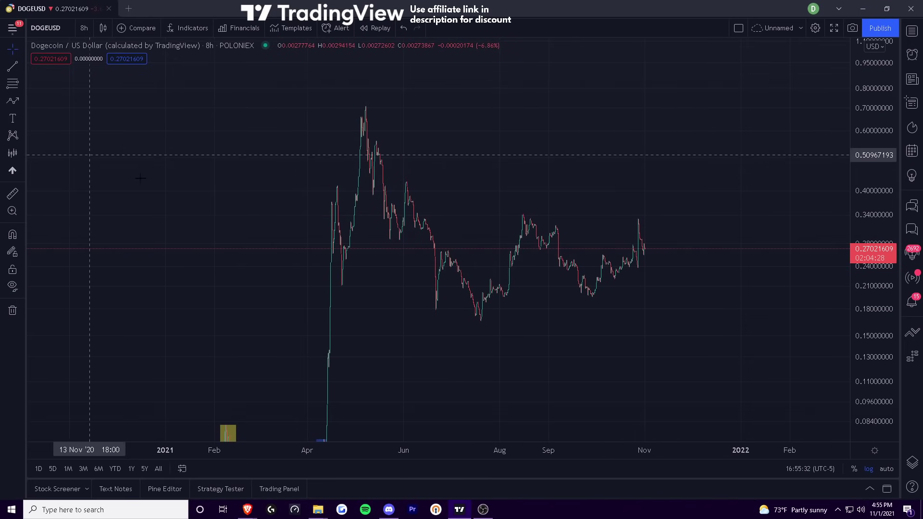
# Step: Add the text label "sc" beside the June '21 low and "ar" above the rebound high that follows it
pyautogui.click(427, 316)
pyautogui.write('s')
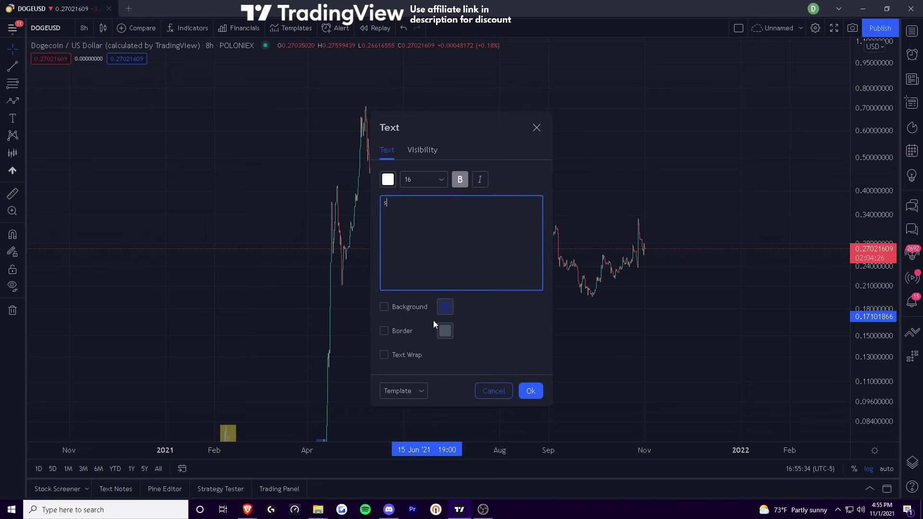
pyautogui.write('c')
pyautogui.click(530, 391)
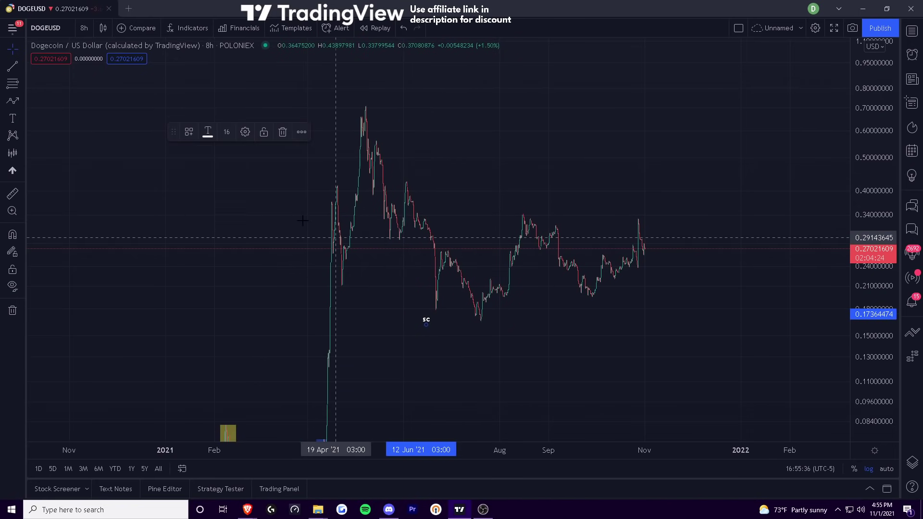
pyautogui.click(446, 238)
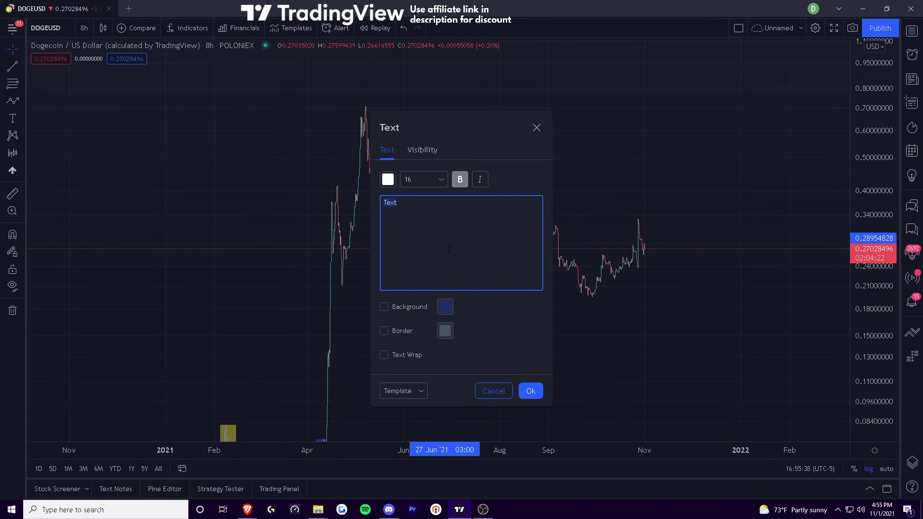
pyautogui.click(528, 389)
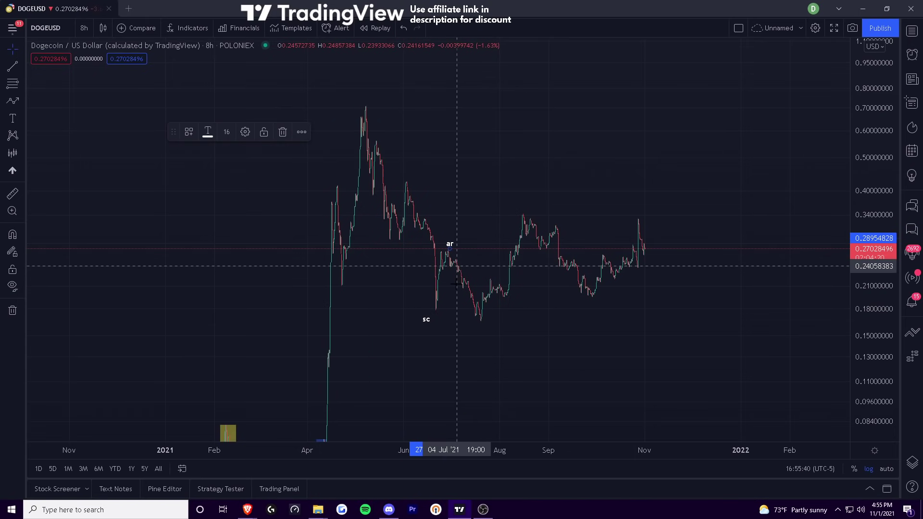
# Step: Add the text label "st b" just below the July '21 low
pyautogui.click(12, 118)
pyautogui.click(482, 322)
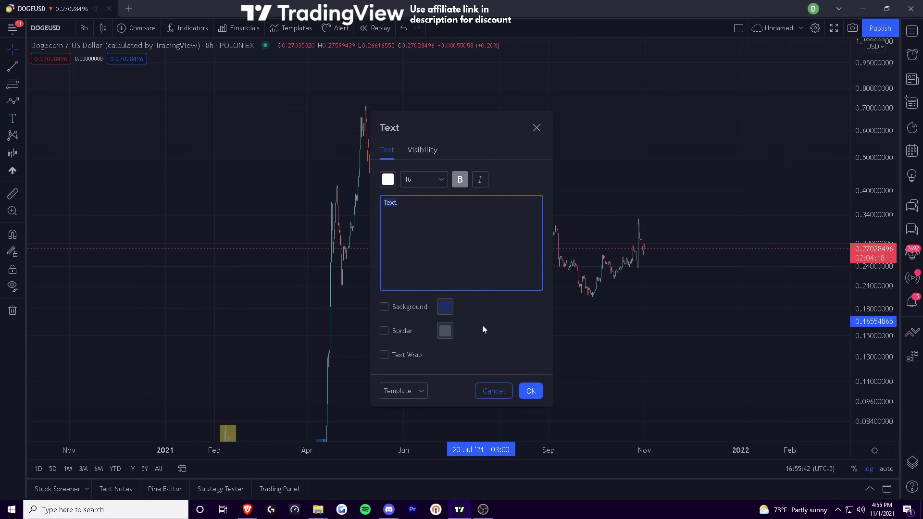
pyautogui.write('stb')
pyautogui.click(531, 390)
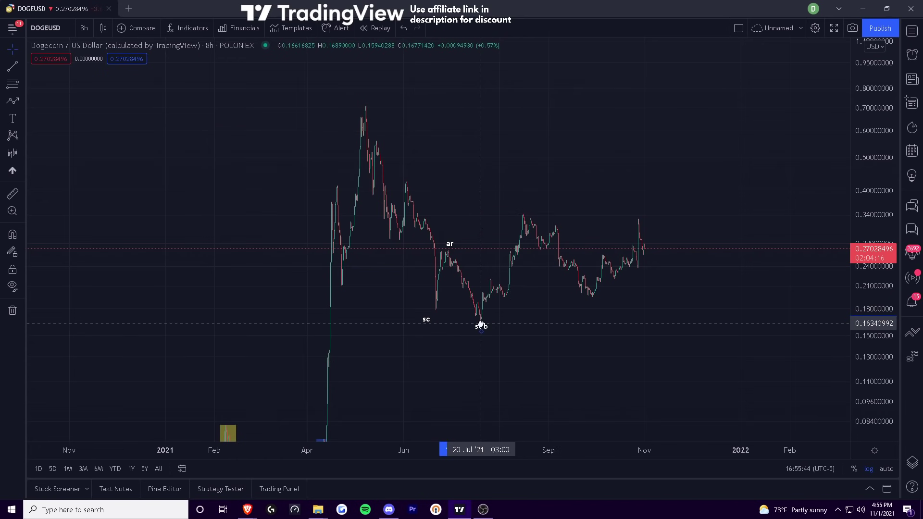
# Step: Draw a thin blue rectangle as a support zone from 22 Jun to 17 Dec '21, between about 0.166 and 0.178
pyautogui.click(22, 81)
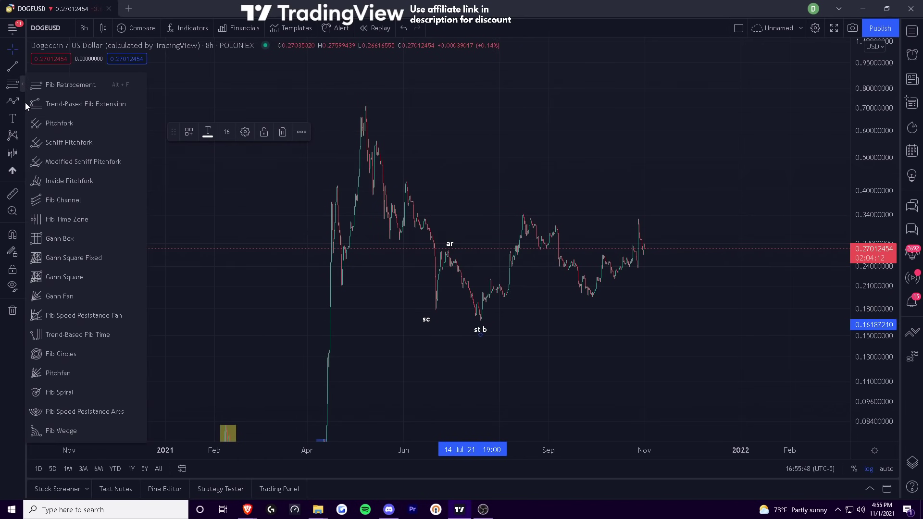
pyautogui.click(24, 100)
pyautogui.click(38, 138)
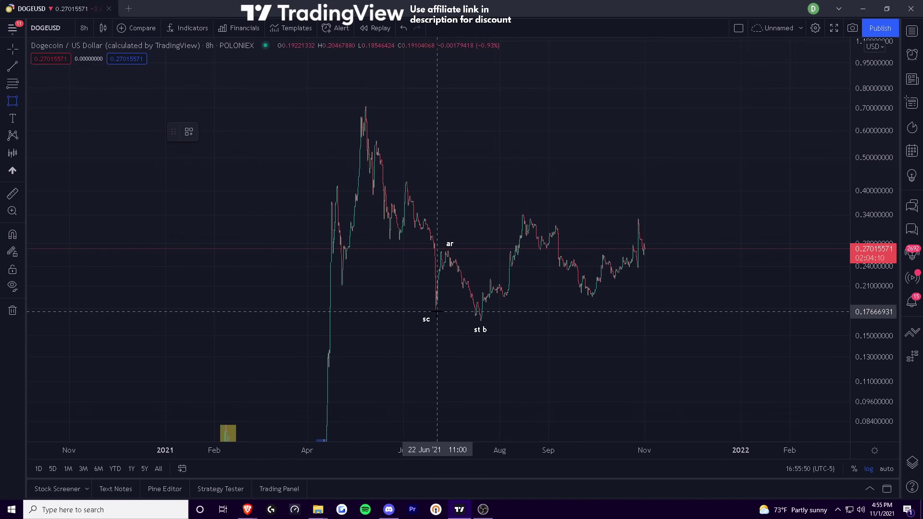
pyautogui.moveTo(436, 310); pyautogui.dragTo(717, 321)
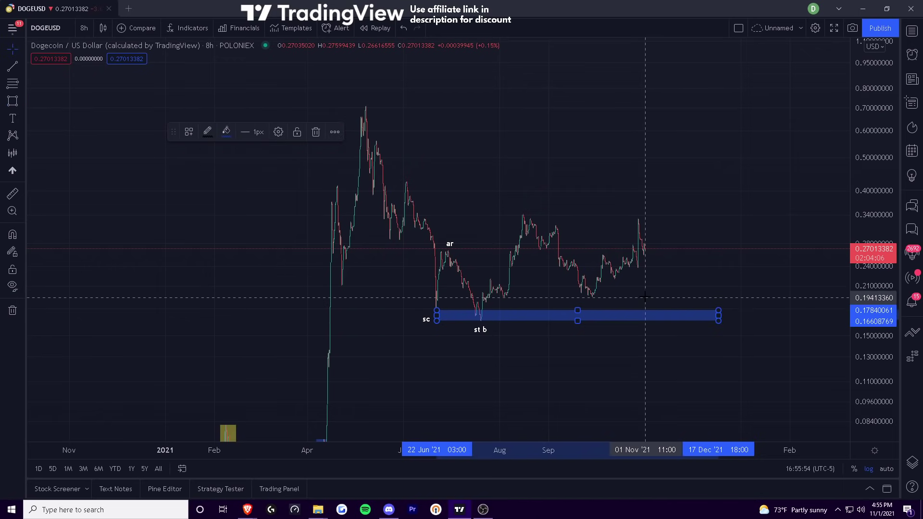
pyautogui.click(462, 255)
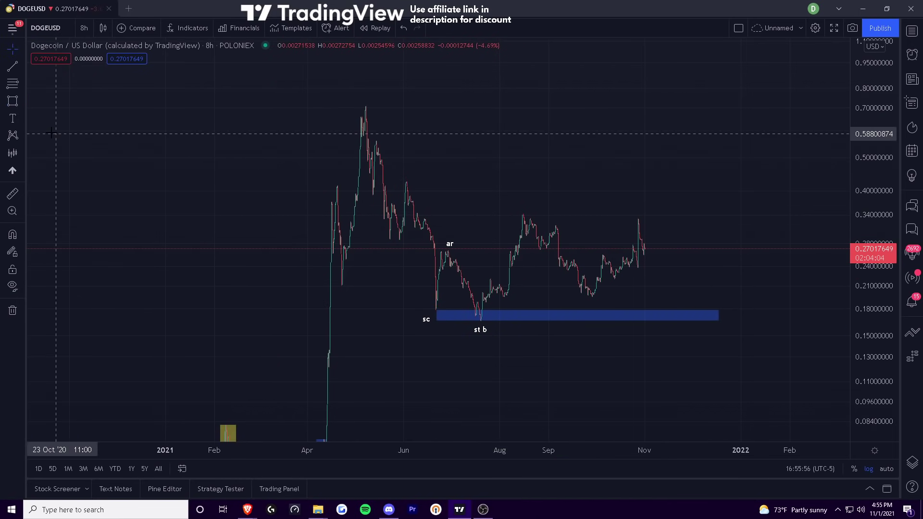
# Step: Add the text label "ar b" above the August '21 high and "lps" just below the late-September low
pyautogui.click(12, 118)
pyautogui.click(525, 201)
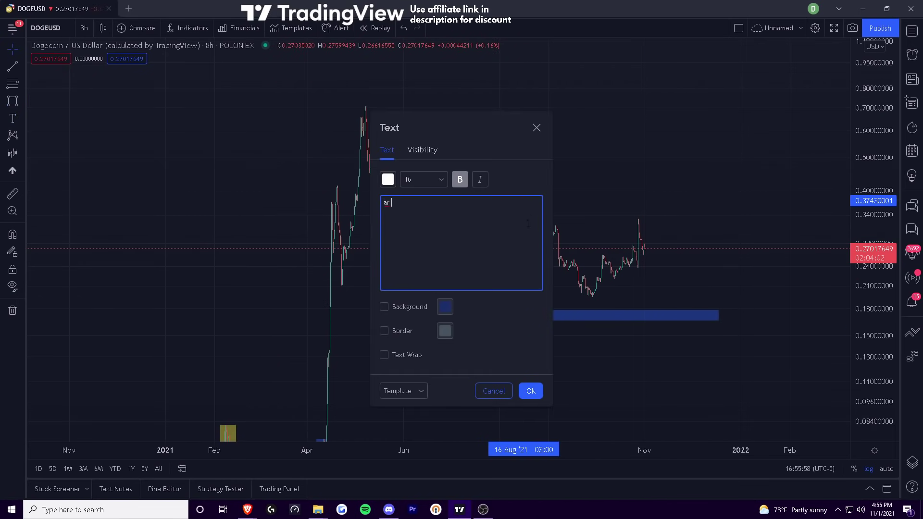
pyautogui.click(530, 391)
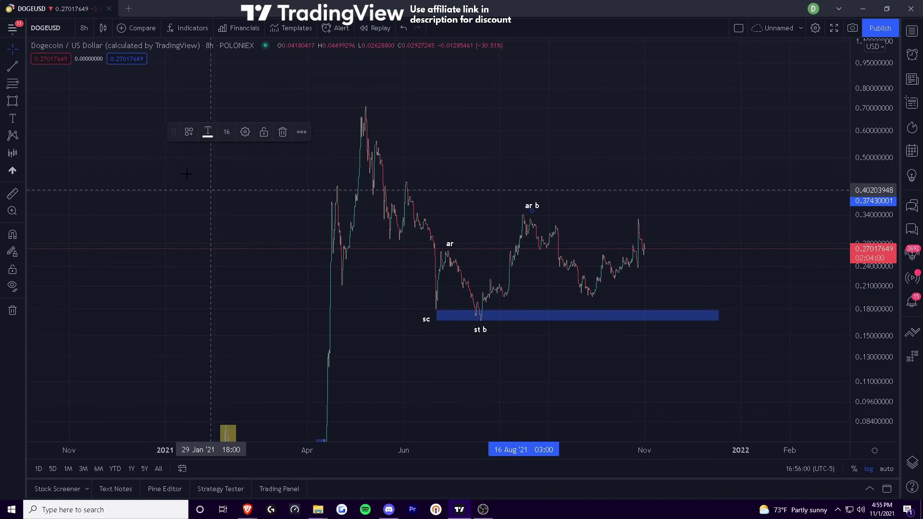
pyautogui.click(15, 121)
pyautogui.click(591, 302)
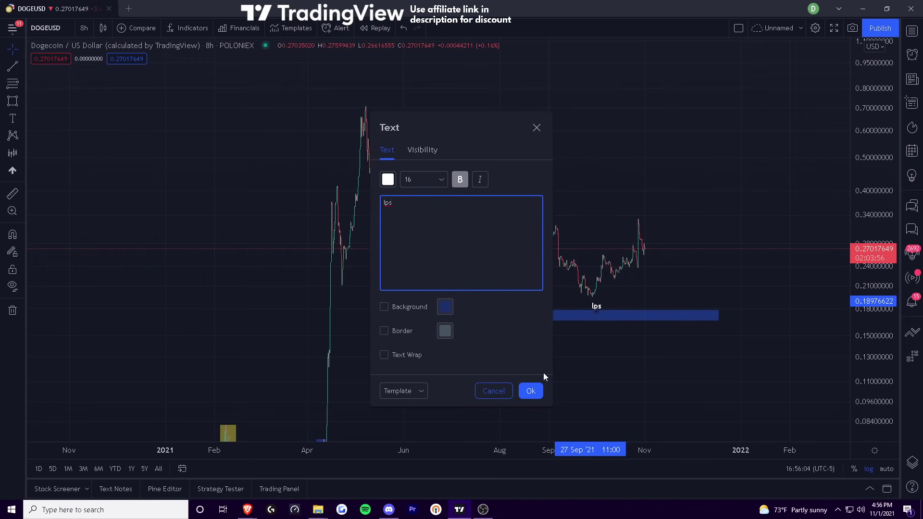
pyautogui.click(531, 390)
pyautogui.moveTo(595, 307); pyautogui.dragTo(589, 304)
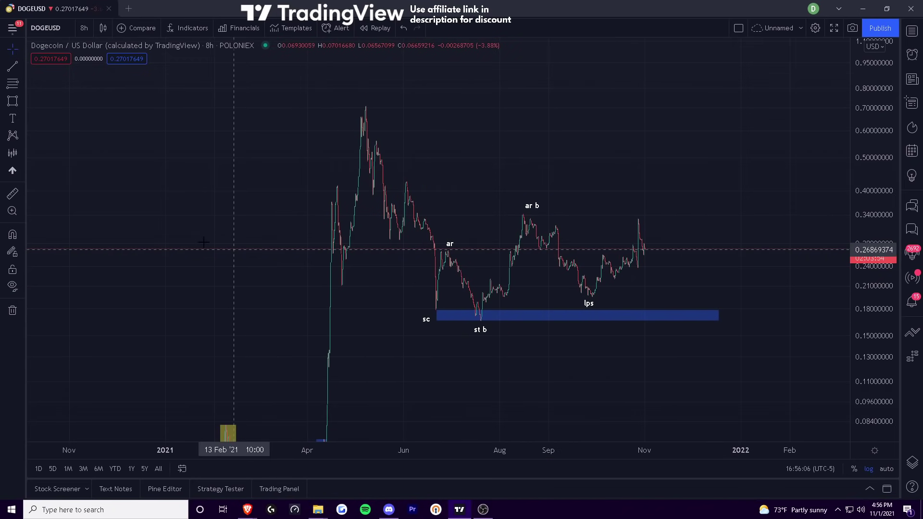
# Step: Draw a blue rectangle as a resistance zone from 24 Jun to 10 Nov '21, between about 0.264 and 0.338
pyautogui.click(12, 101)
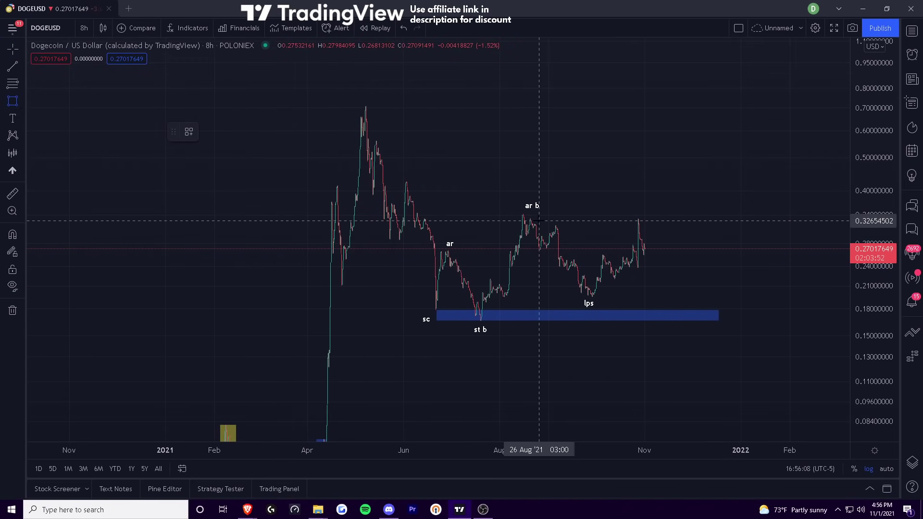
pyautogui.moveTo(442, 252)
pyautogui.mouseDown()
pyautogui.moveTo(598, 237)
pyautogui.moveTo(612, 215)
pyautogui.moveTo(659, 218)
pyautogui.mouseUp()
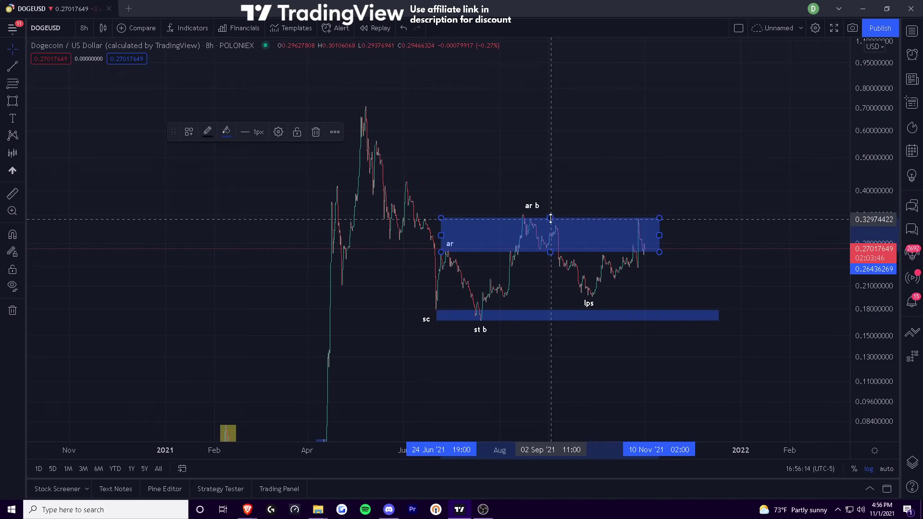
pyautogui.moveTo(550, 218); pyautogui.dragTo(551, 215)
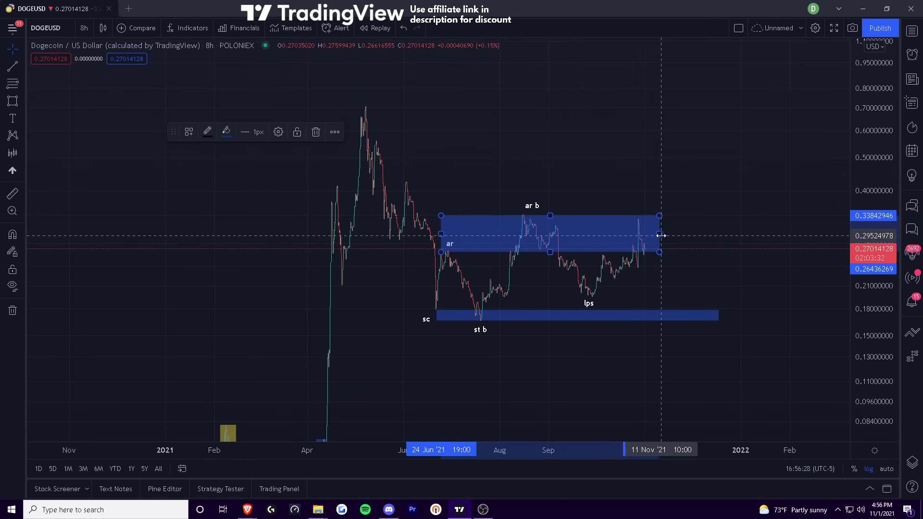
# Step: Extend the resistance rectangle's right edge to mid-December '21, nearly level with the end of the support zone
pyautogui.moveTo(659, 215); pyautogui.dragTo(714, 216)
pyautogui.click(544, 296)
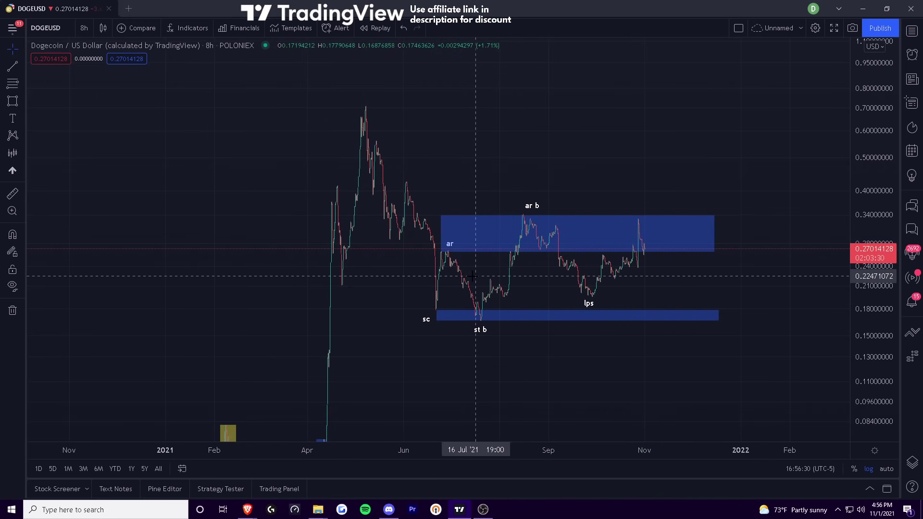
# Step: Draw a vertical trend line just before the July '21 low, from about 0.562 down to 0.152
pyautogui.click(18, 67)
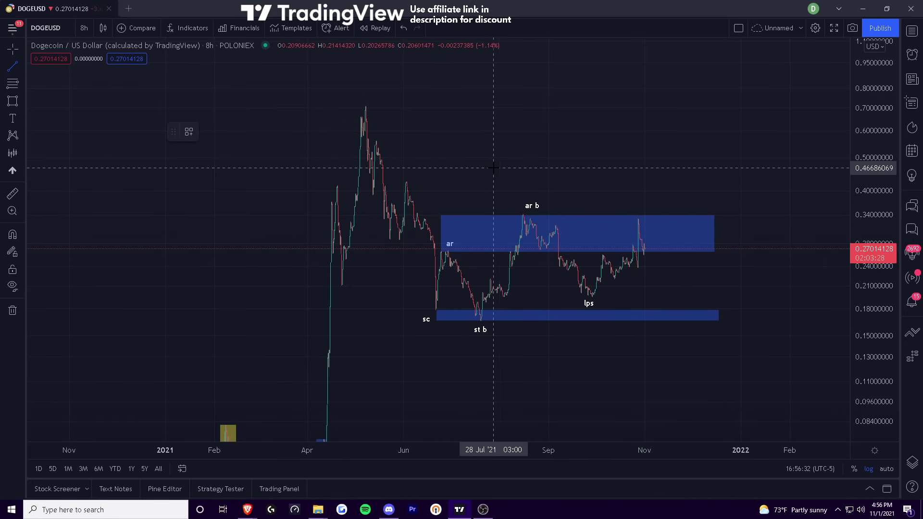
pyautogui.click(469, 141)
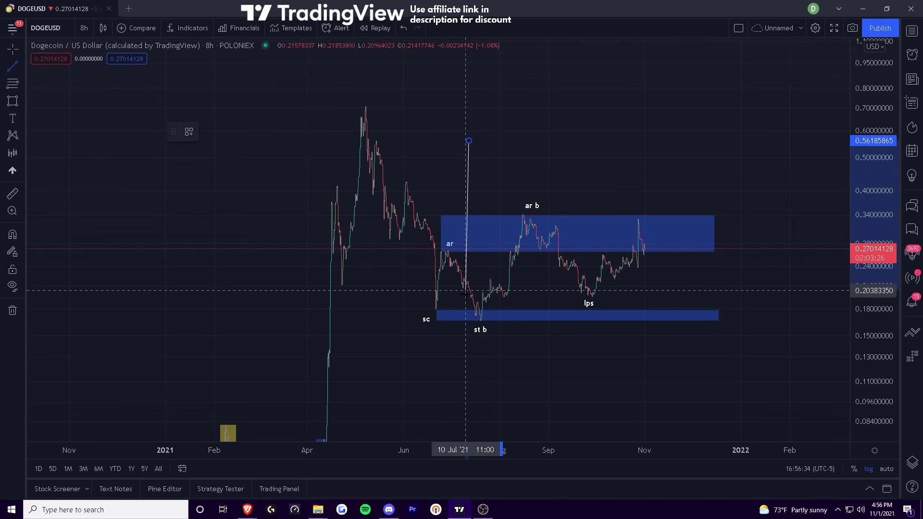
pyautogui.click(468, 333)
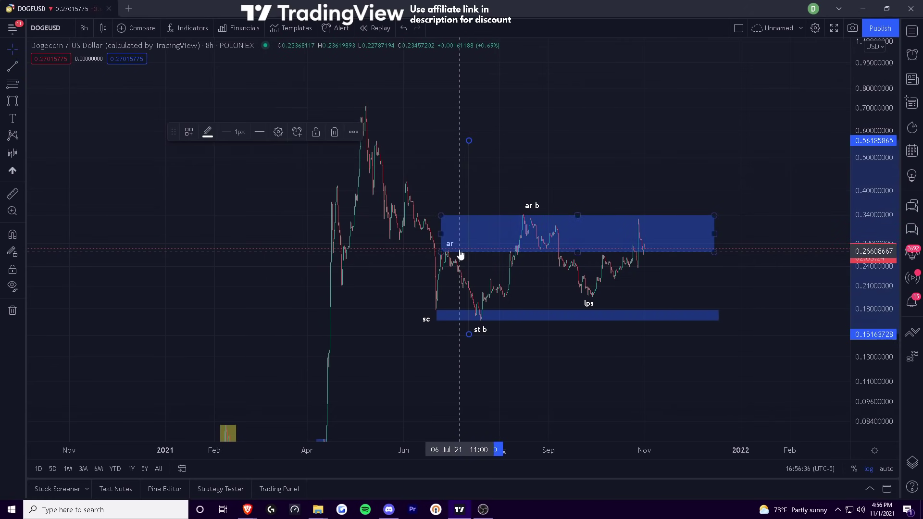
# Step: Draw a second vertical trend line at about 16 Sep '21, spanning from about 0.556 down to 0.150
pyautogui.click(13, 67)
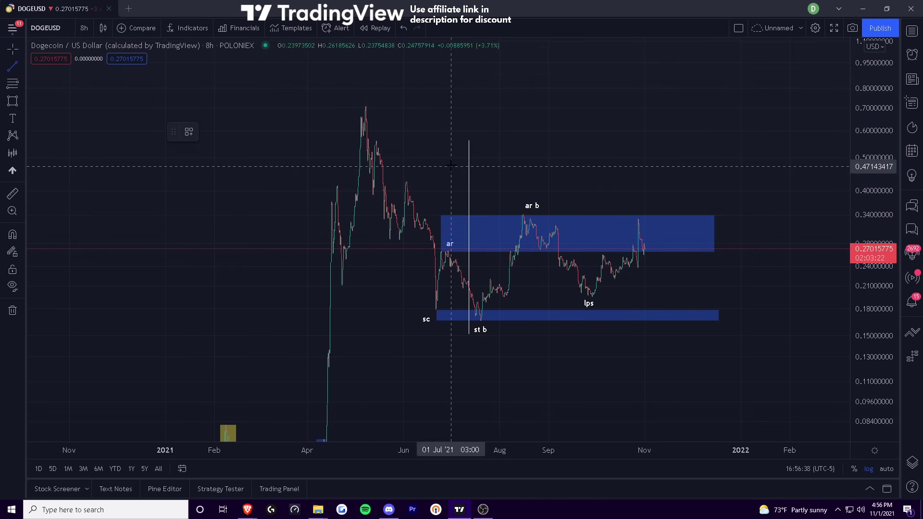
pyautogui.click(571, 161)
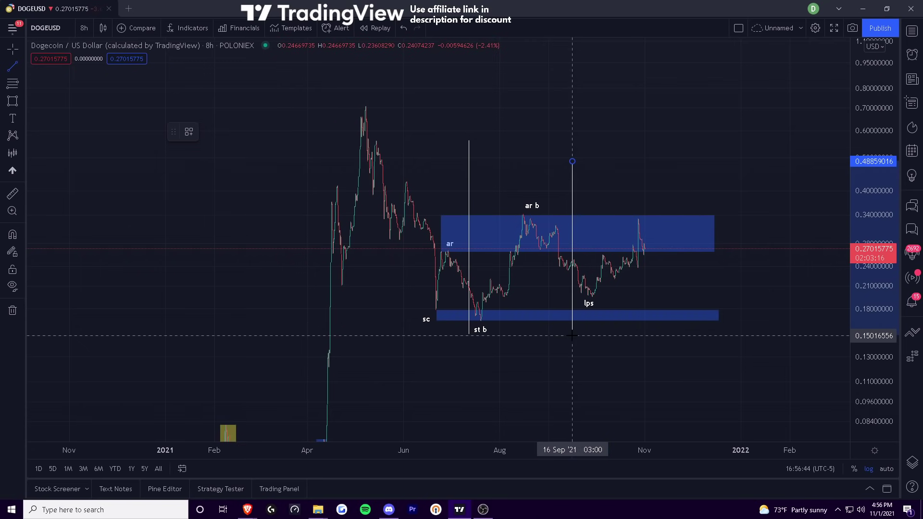
pyautogui.click(573, 335)
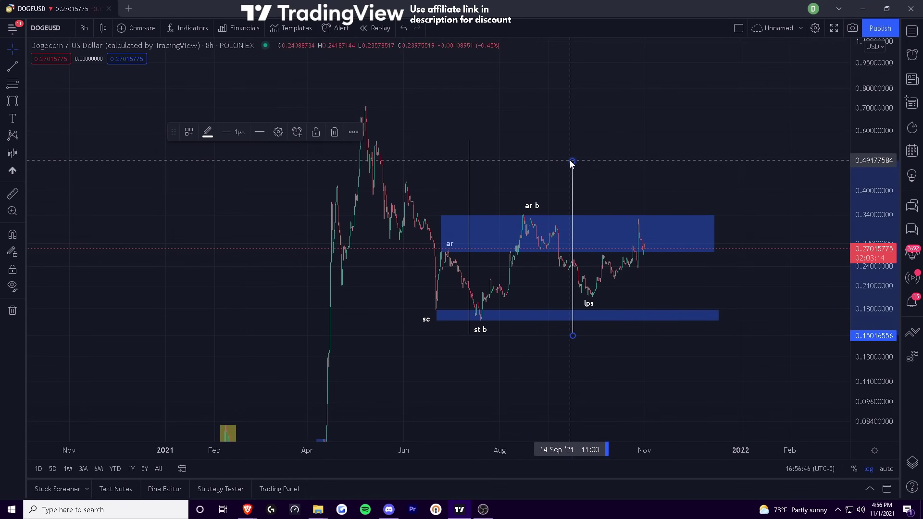
pyautogui.moveTo(571, 163); pyautogui.dragTo(573, 159)
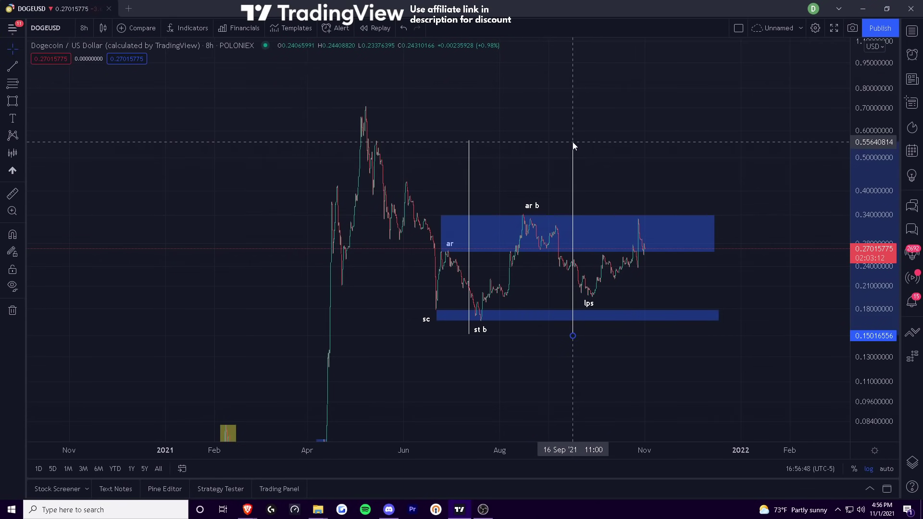
pyautogui.click(613, 175)
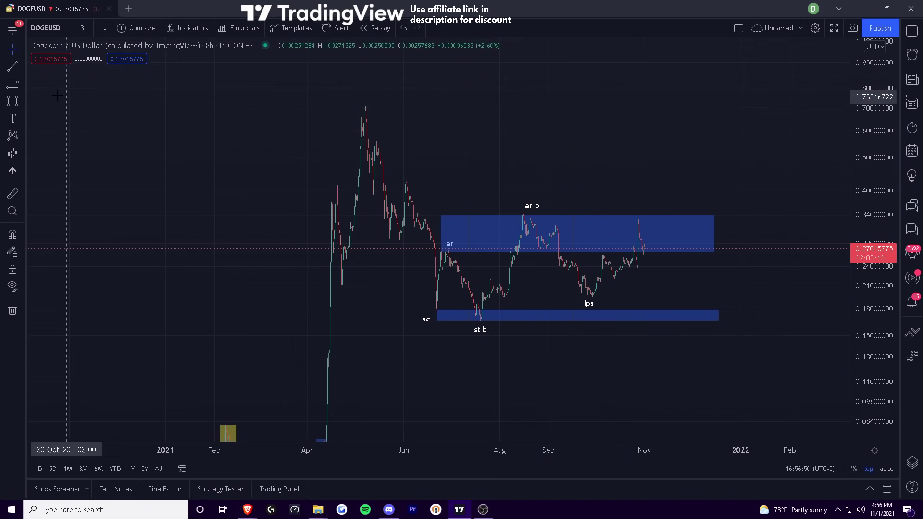
# Step: Draw a third vertical trend line at 4 Oct '21, from about 0.564 down to 0.150
pyautogui.click(13, 67)
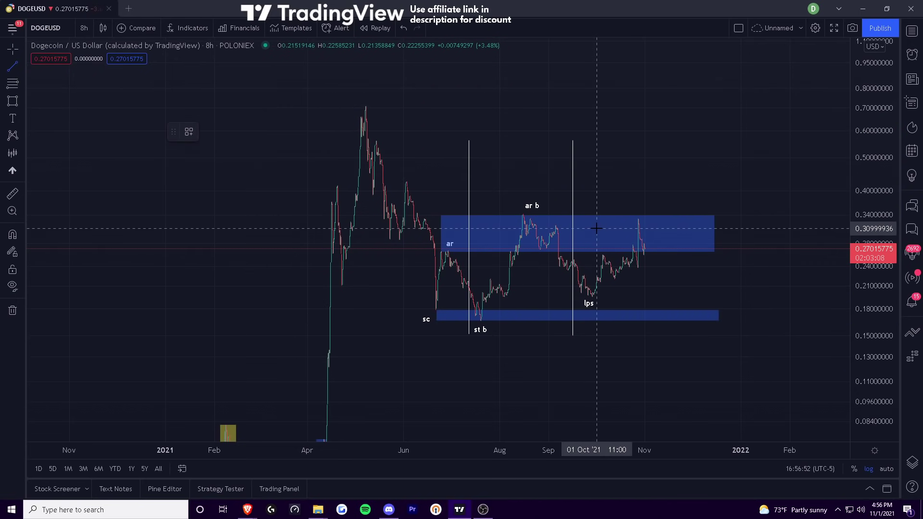
pyautogui.click(601, 139)
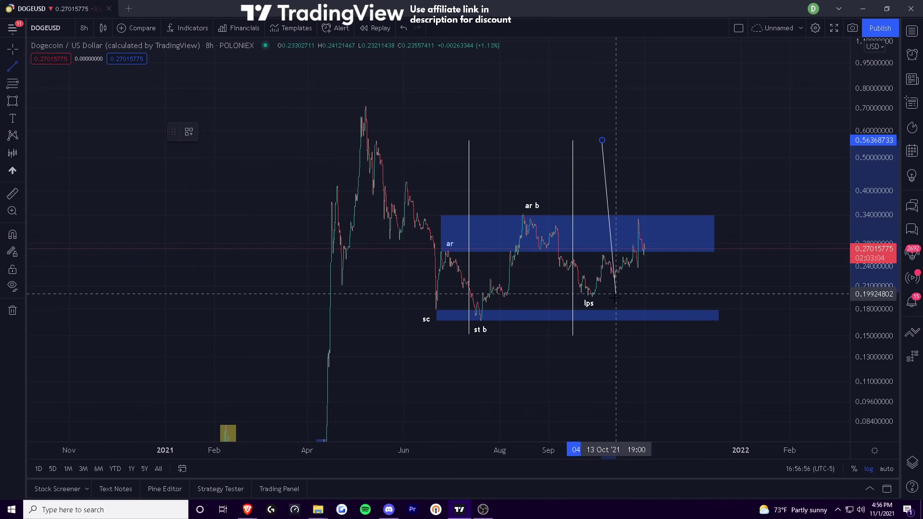
pyautogui.click(602, 336)
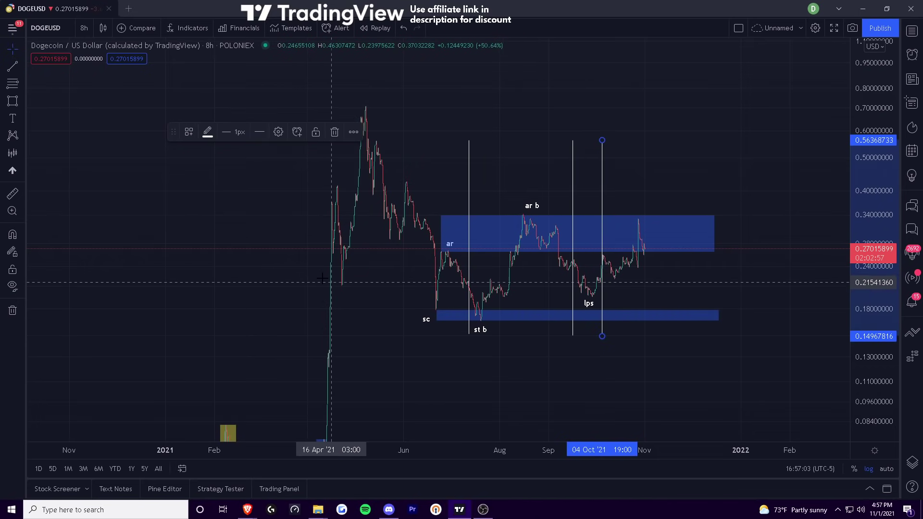
# Step: Draw a rising trend line beneath the July and September lows, from 26 Jun '21 at about 0.157 to 3 Jan '22 at about 0.243
pyautogui.click(12, 66)
pyautogui.click(482, 320)
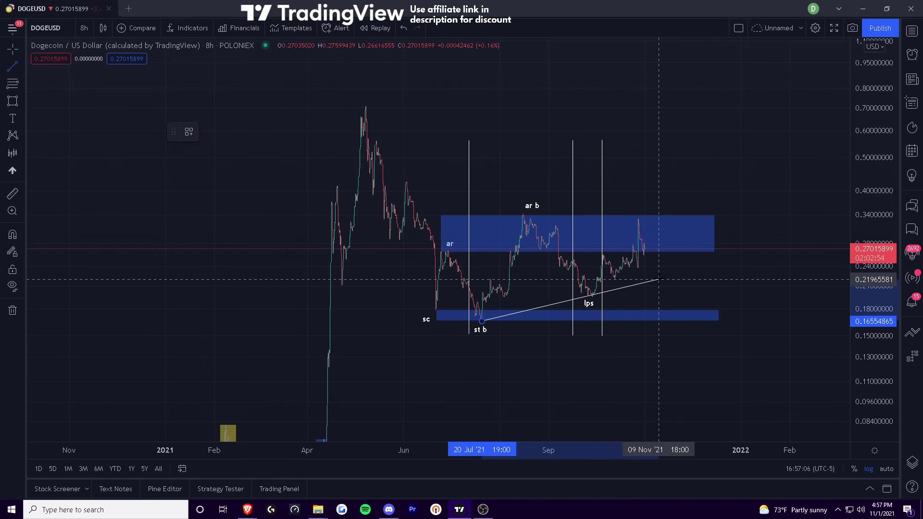
pyautogui.click(743, 265)
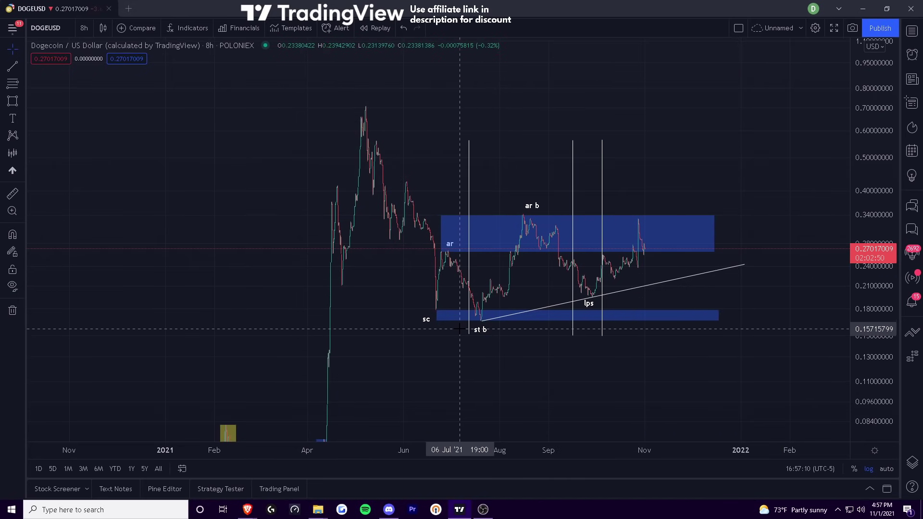
pyautogui.moveTo(482, 321); pyautogui.dragTo(443, 328)
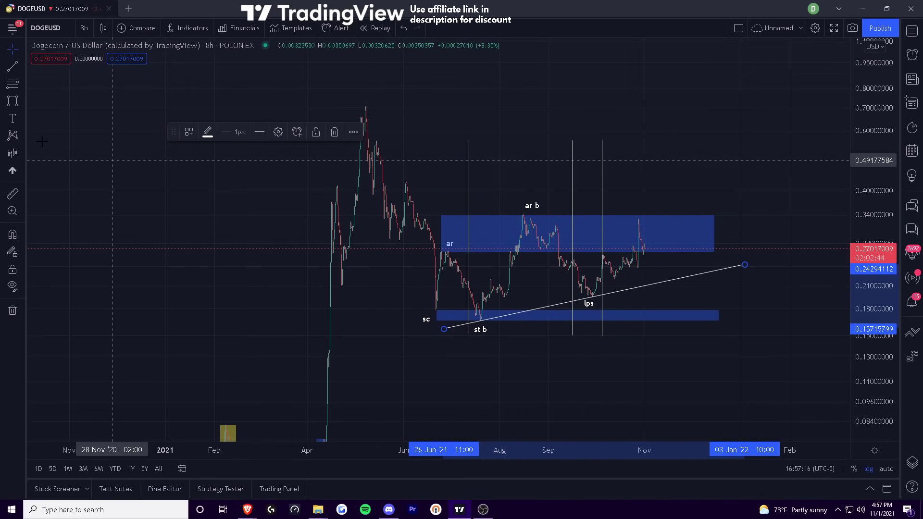
# Step: Add a second "lps" text label just below the late-October low
pyautogui.click(19, 69)
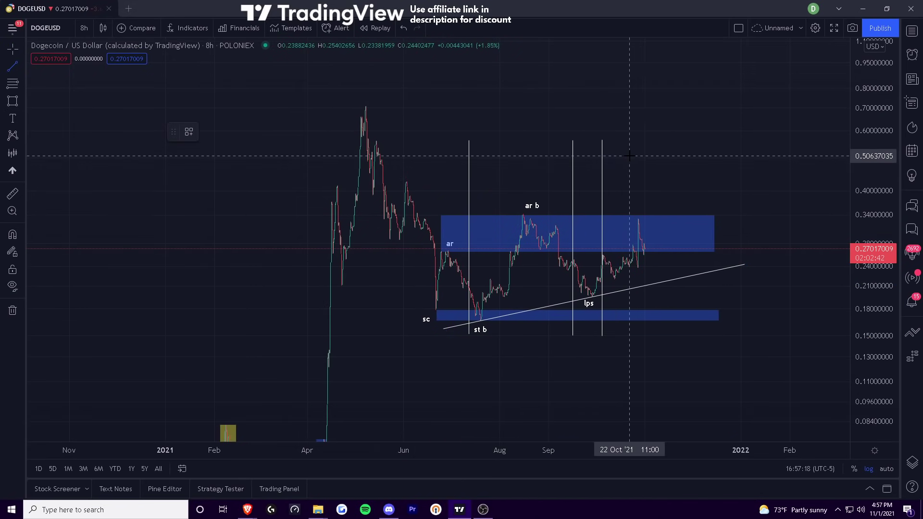
pyautogui.click(12, 121)
pyautogui.click(649, 272)
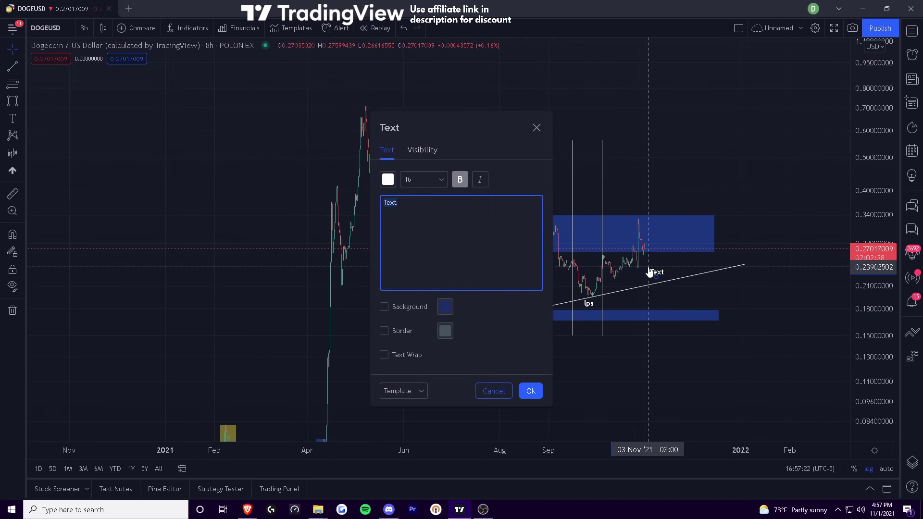
pyautogui.write('lps')
pyautogui.press('Return')
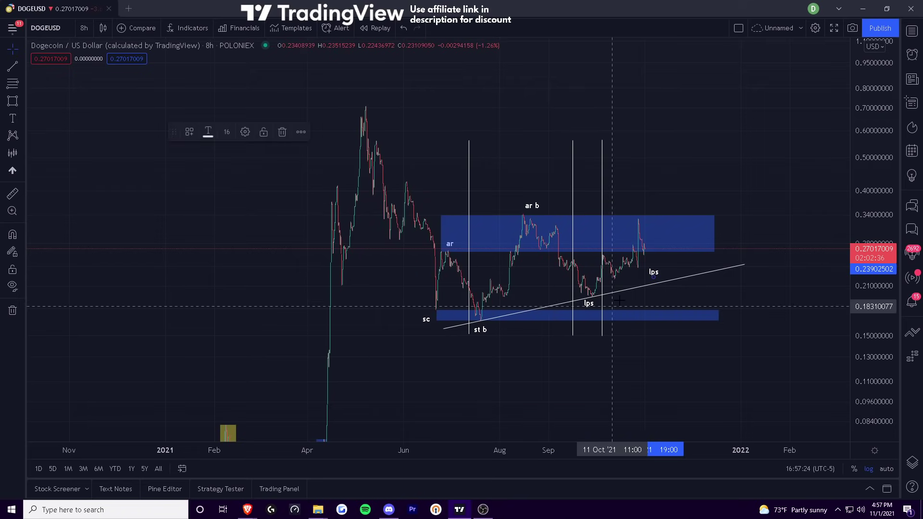
pyautogui.click(645, 316)
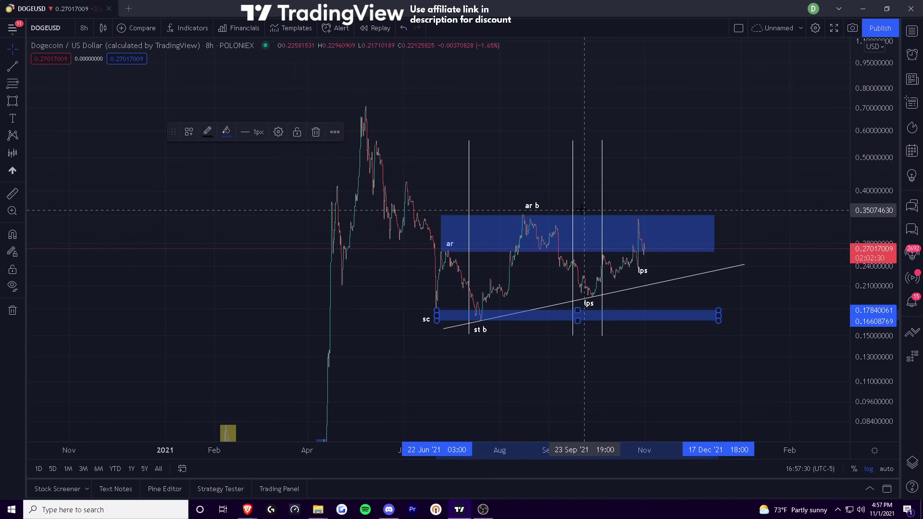
# Step: Lower the resistance zone's upper edge to about 0.315 and move the newer "lps" label below the mid-October low
pyautogui.moveTo(577, 215); pyautogui.dragTo(579, 226)
pyautogui.moveTo(784, 192); pyautogui.dragTo(766, 194)
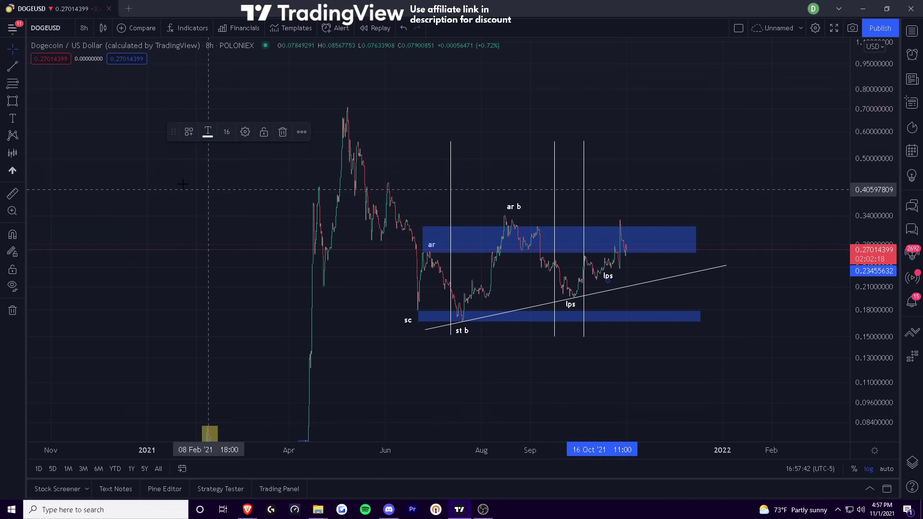
# Step: Add the text label "bu/lps" just below the latest price at the start of November '21
pyautogui.click(12, 118)
pyautogui.click(631, 258)
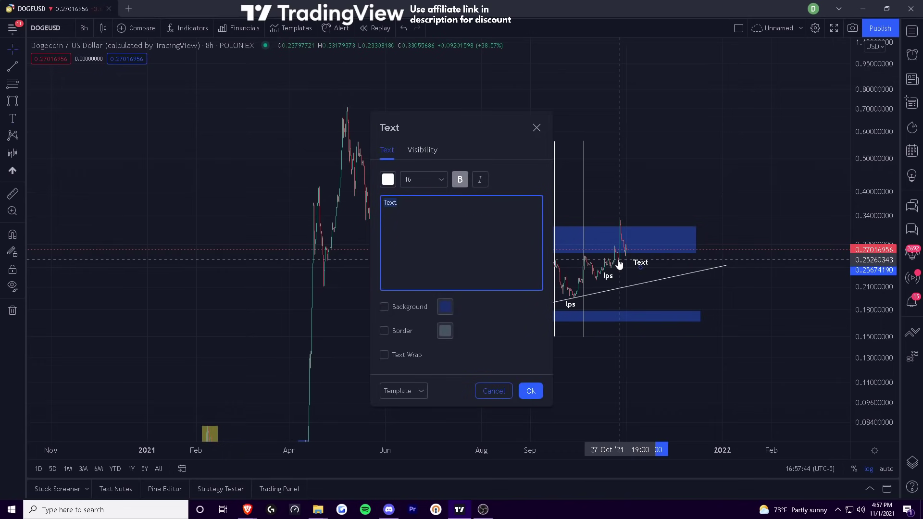
pyautogui.write('bu/lps')
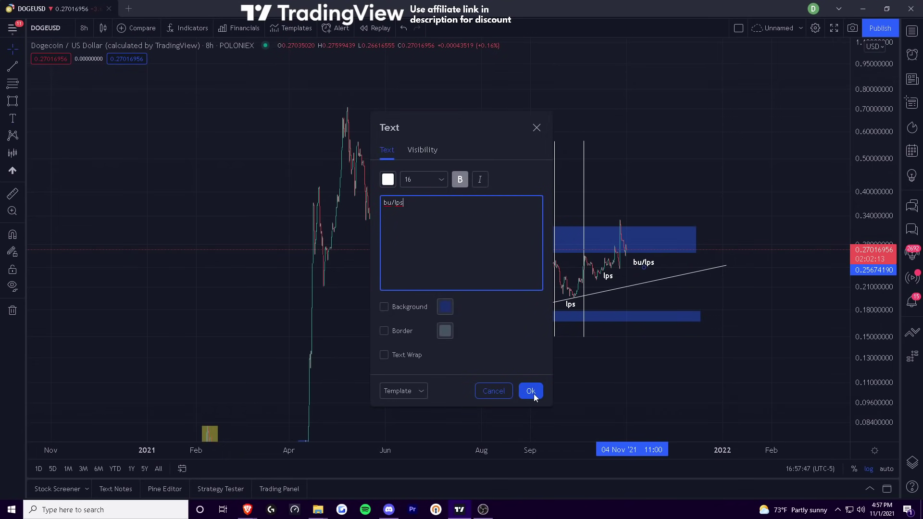
pyautogui.click(533, 392)
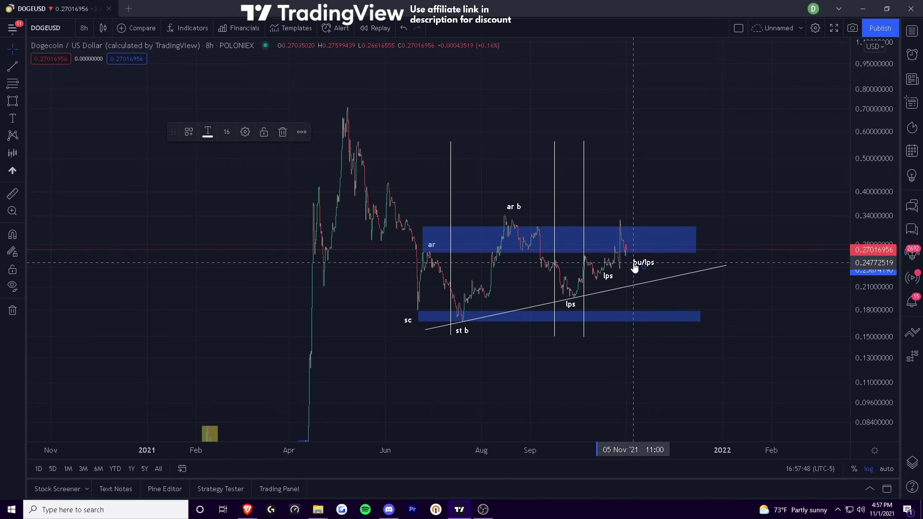
# Step: Add the text label "sos" above the late-October high, at about 20 Oct '21 and 0.359
pyautogui.click(13, 118)
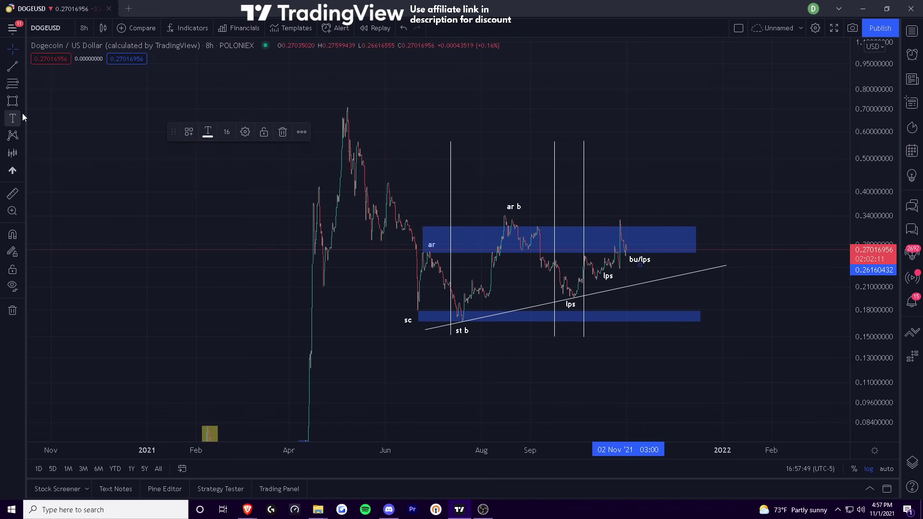
pyautogui.click(608, 197)
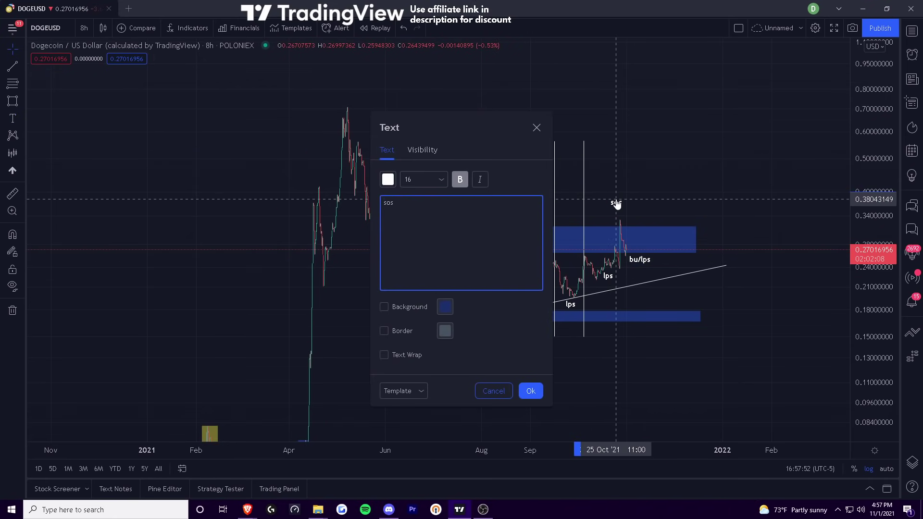
pyautogui.click(530, 391)
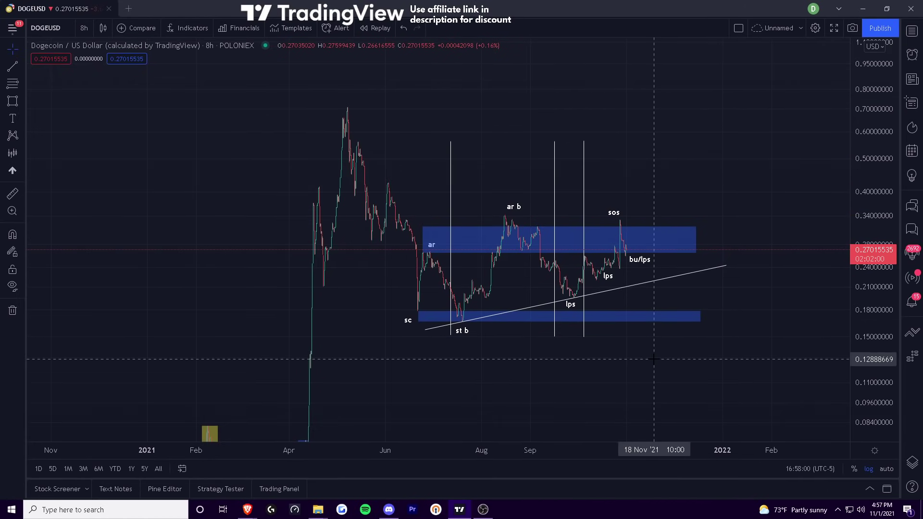
pyautogui.moveTo(589, 452); pyautogui.dragTo(633, 319)
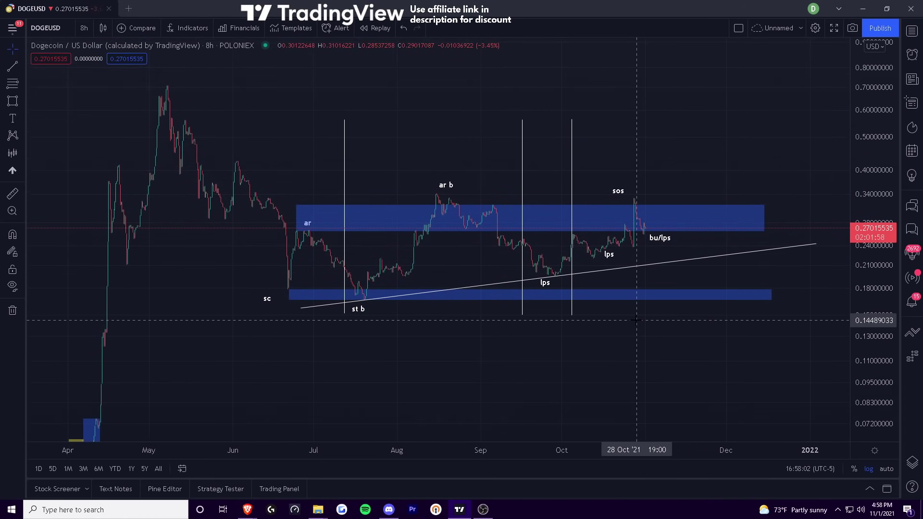
pyautogui.click(623, 188)
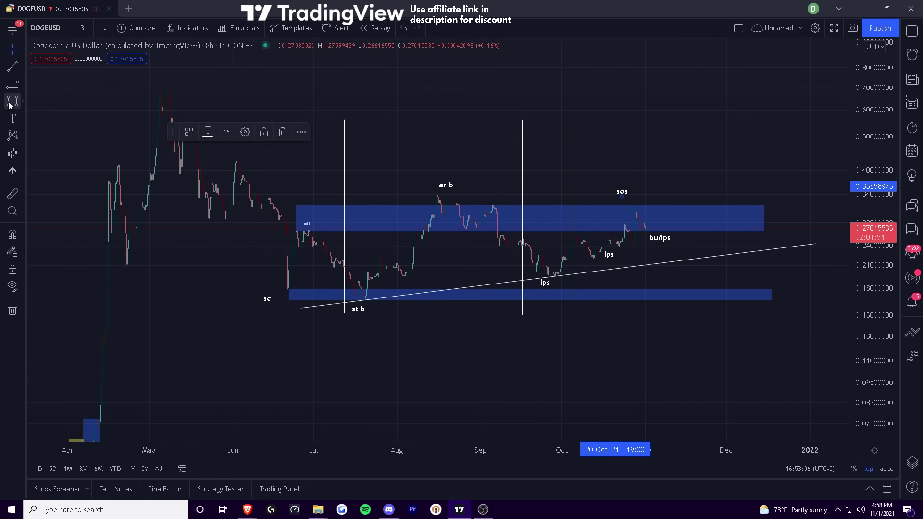
# Step: Draw a projected path from the latest price, zigzagging inside the resistance zone and rising to an arrow at about 0.48 in mid-November '21
pyautogui.click(22, 83)
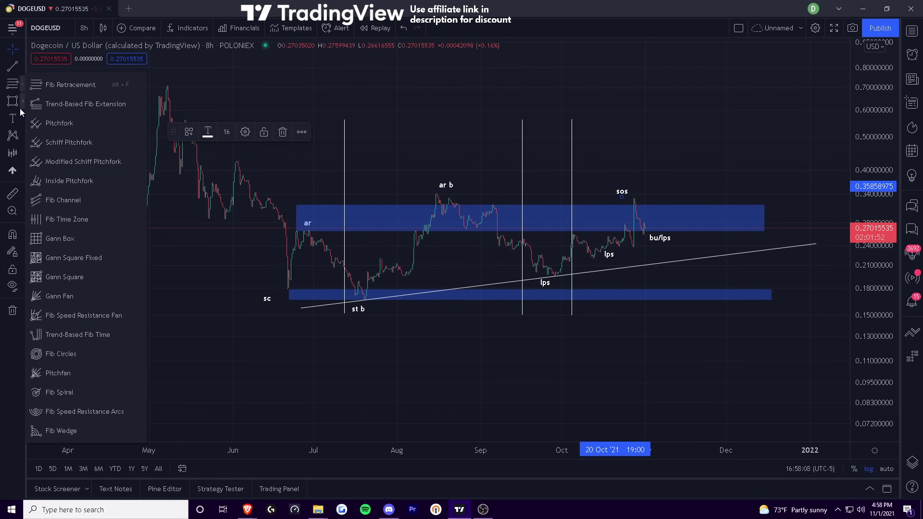
pyautogui.click(22, 101)
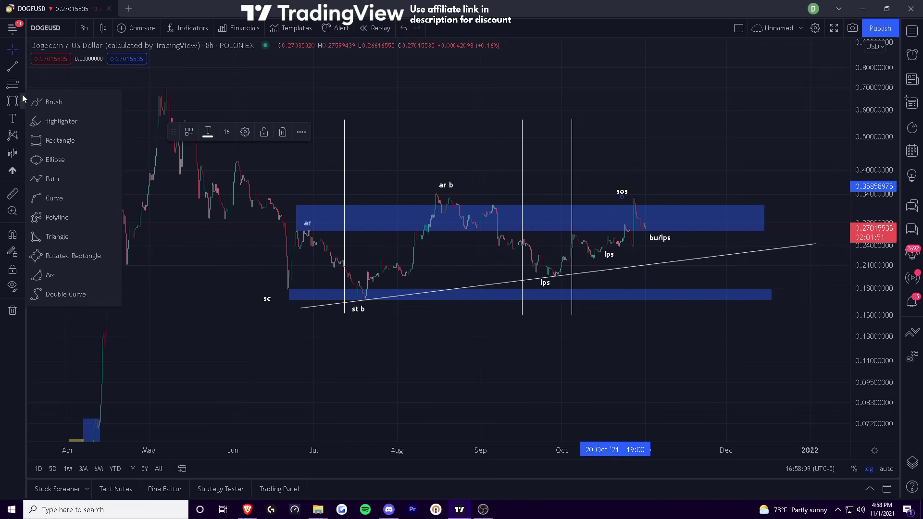
pyautogui.click(41, 179)
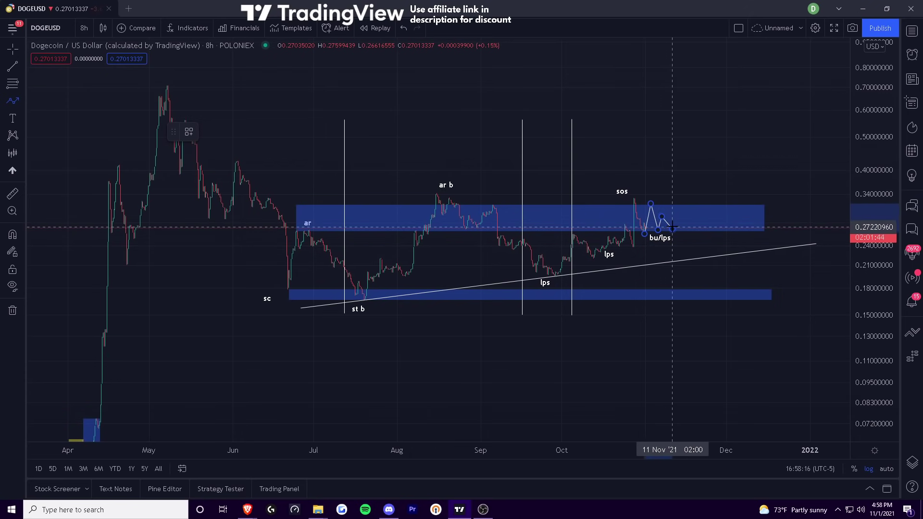
pyautogui.doubleClick(681, 161)
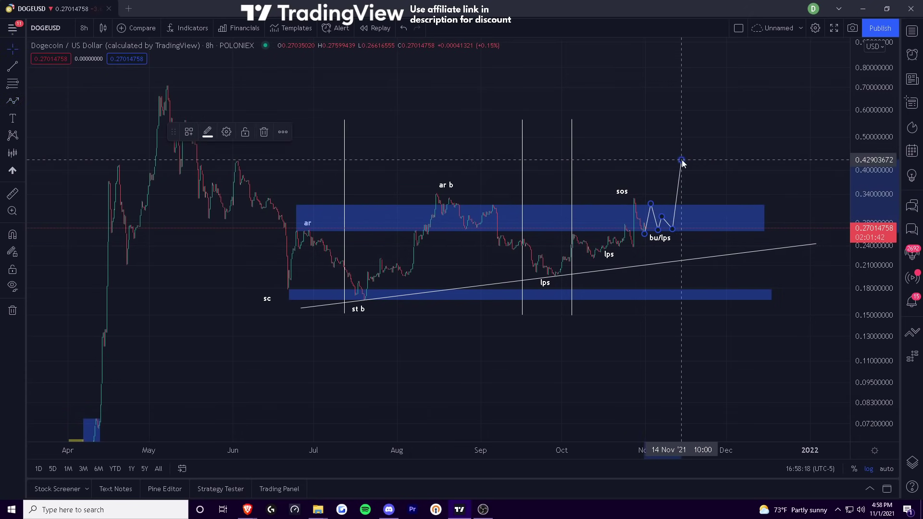
pyautogui.click(644, 190)
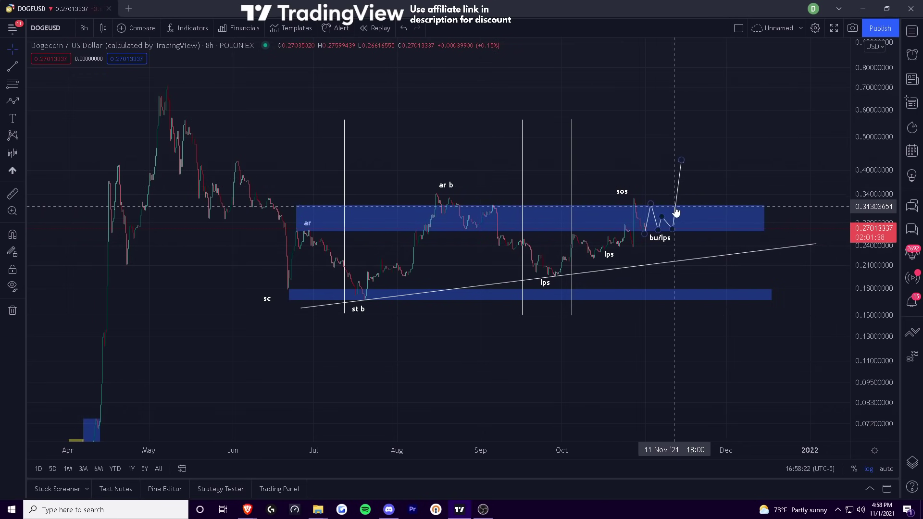
pyautogui.click(682, 159)
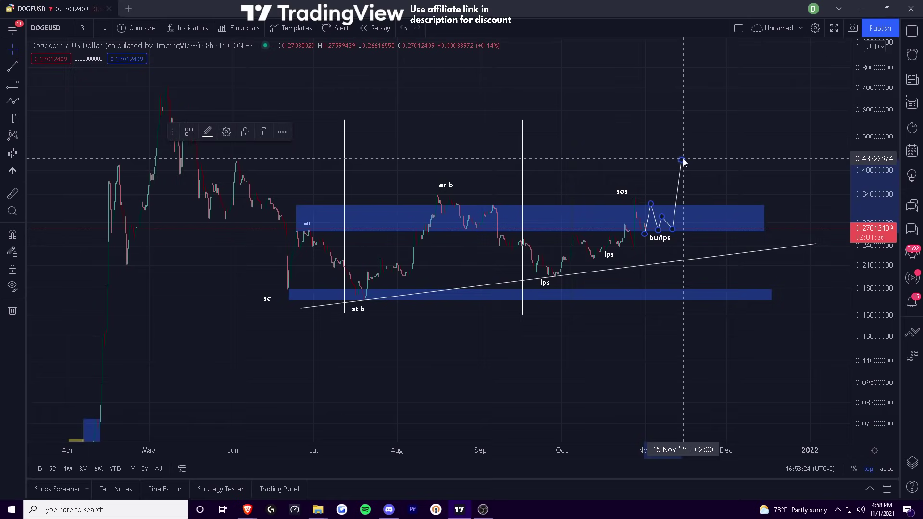
pyautogui.moveTo(682, 159); pyautogui.dragTo(683, 142)
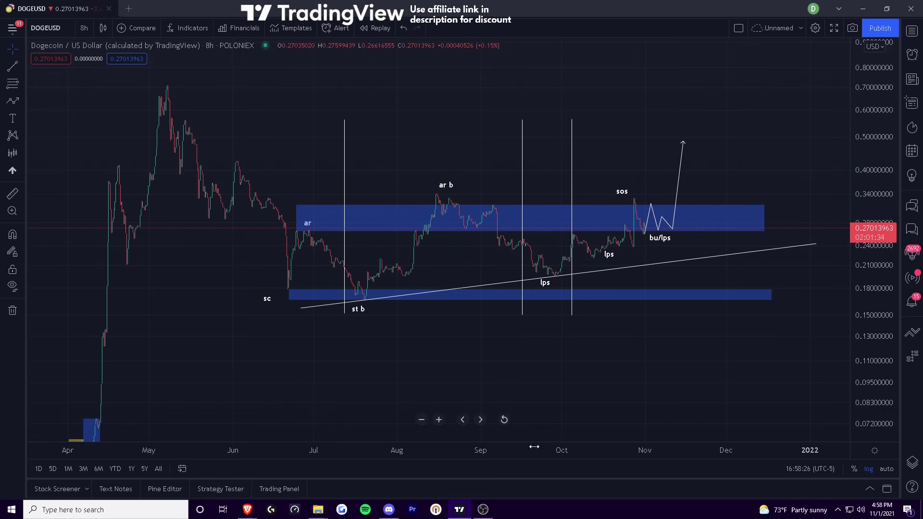
# Step: Draw a rectangle zone over the May high, from 30 Mar '21 at about 0.711 to 25 Dec '21 at about 0.572
pyautogui.moveTo(533, 447); pyautogui.dragTo(506, 447)
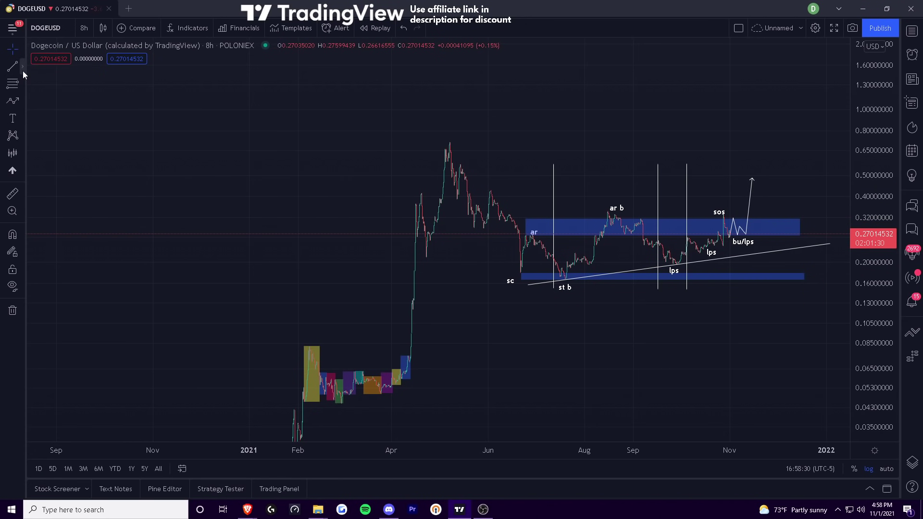
pyautogui.click(22, 70)
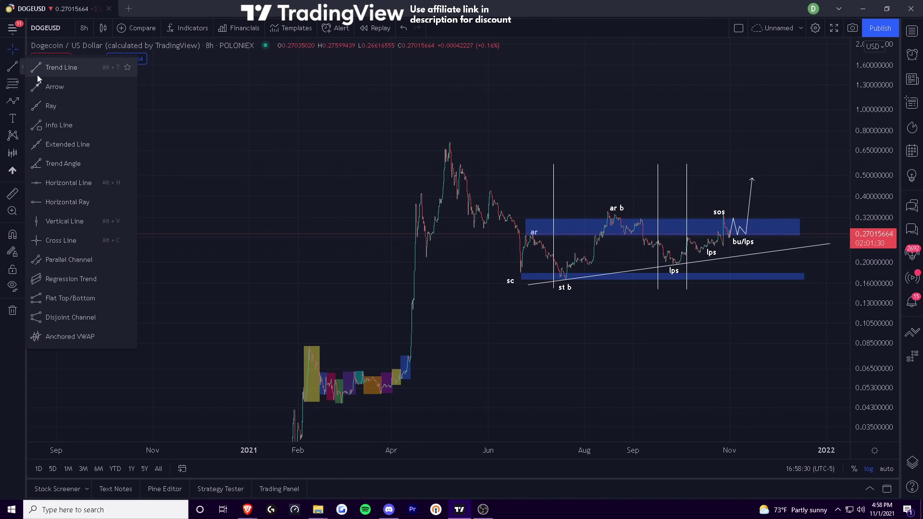
pyautogui.click(23, 101)
pyautogui.click(58, 140)
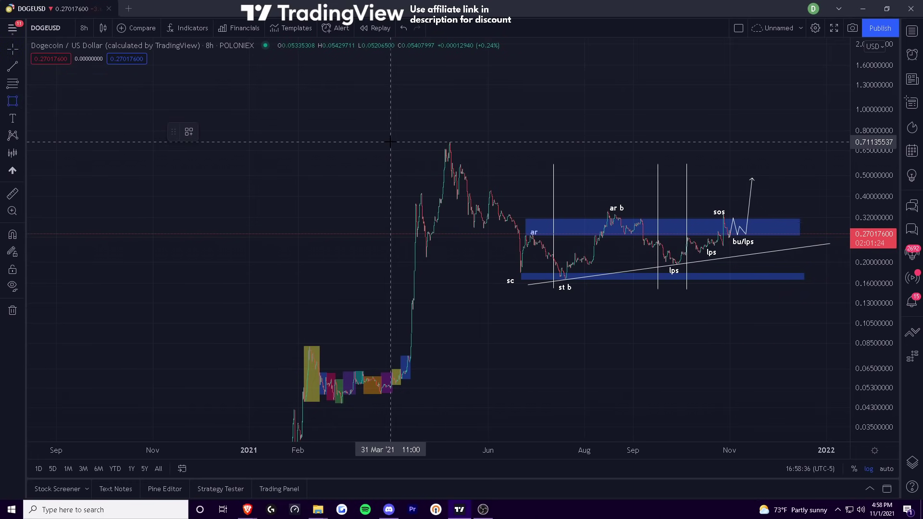
pyautogui.moveTo(389, 142)
pyautogui.mouseDown()
pyautogui.moveTo(488, 172)
pyautogui.moveTo(815, 162)
pyautogui.mouseUp()
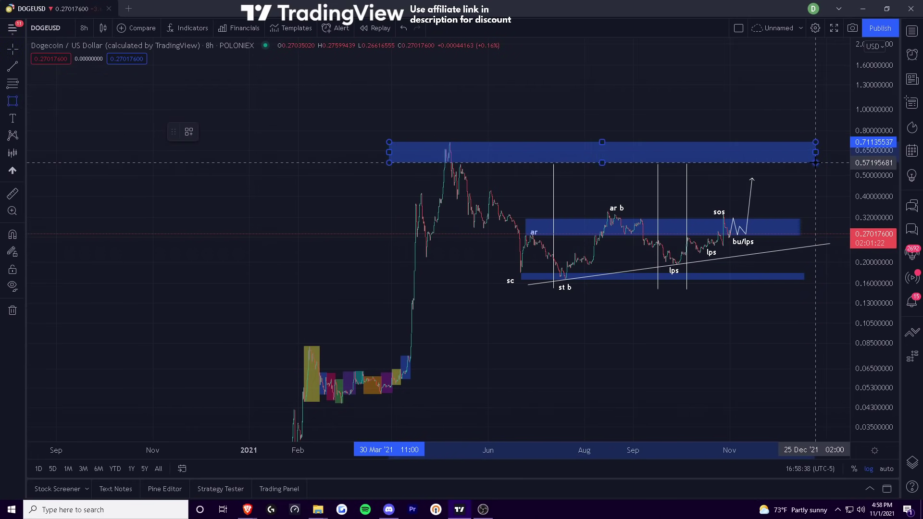
# Step: Extend the projected path's arrowhead above the May-high zone to about 1.5 at the start of December '21
pyautogui.moveTo(751, 179); pyautogui.dragTo(765, 130)
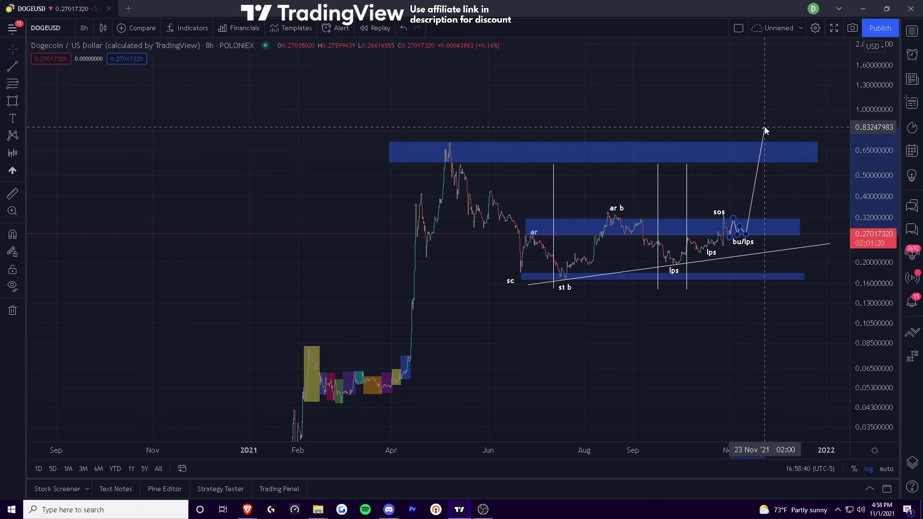
pyautogui.click(776, 129)
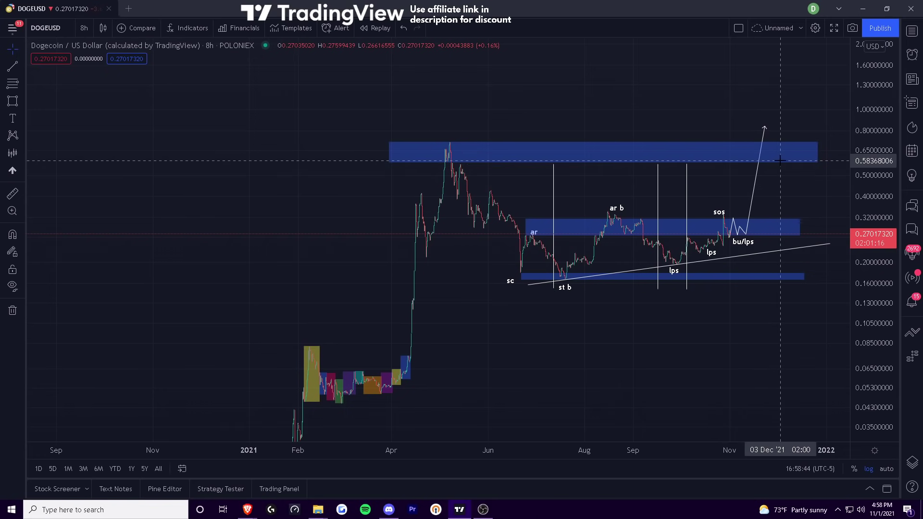
pyautogui.scroll(-2, 689, 438)
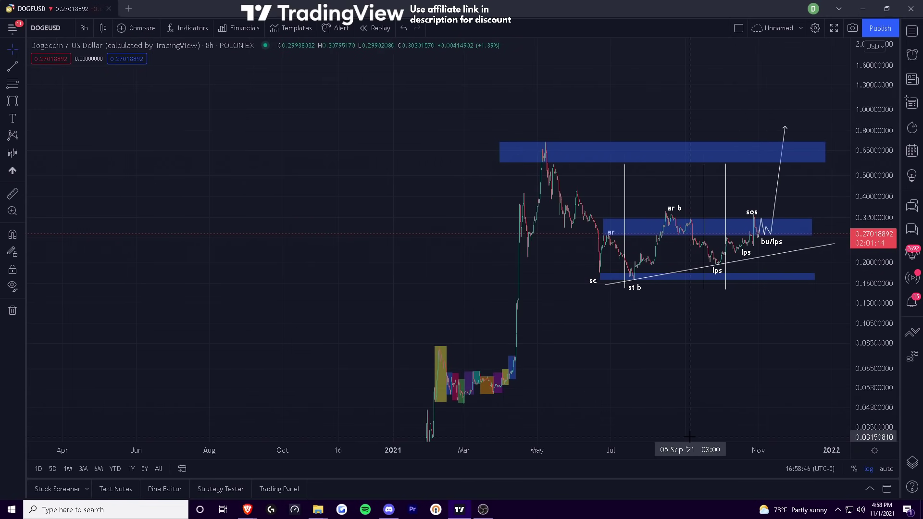
pyautogui.moveTo(690, 438); pyautogui.dragTo(615, 461)
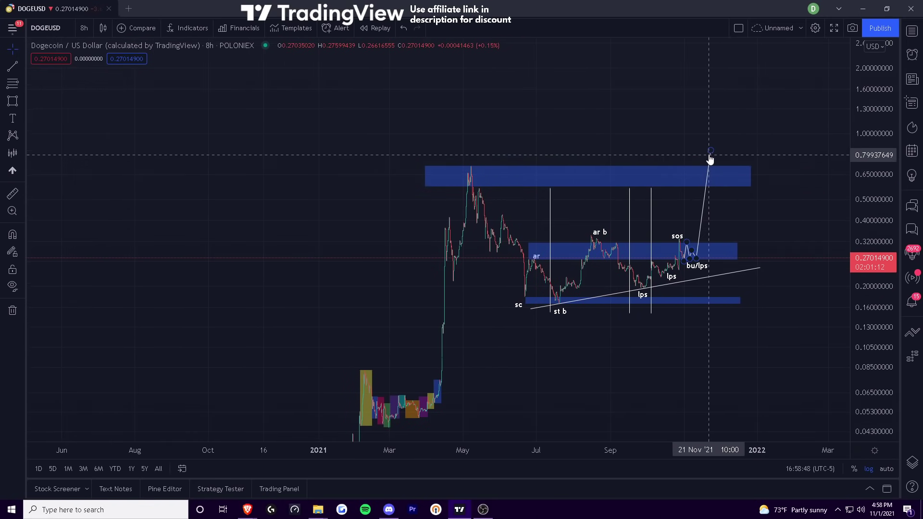
pyautogui.moveTo(872, 97); pyautogui.dragTo(791, 199)
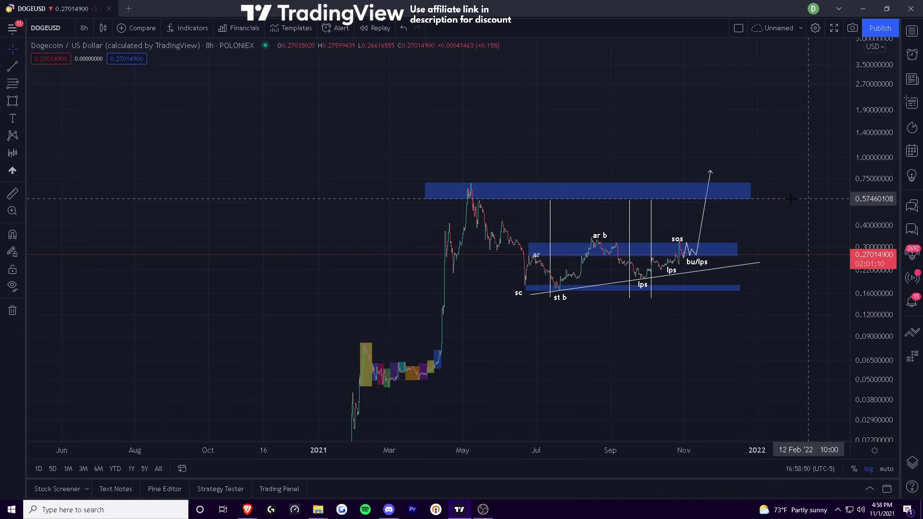
pyautogui.moveTo(710, 172); pyautogui.dragTo(720, 124)
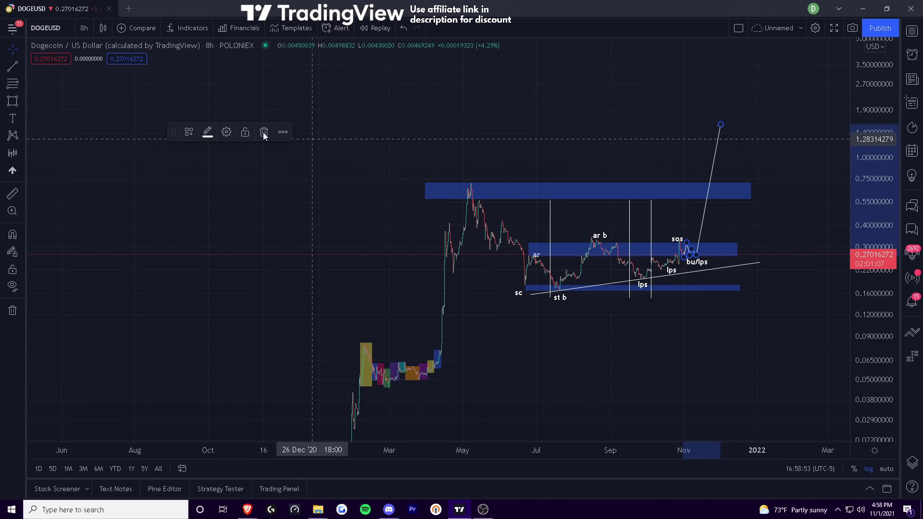
# Step: Draw a pullback path from the projection's arrowhead down to about 0.99 in mid-December '21
pyautogui.click(20, 139)
pyautogui.click(23, 114)
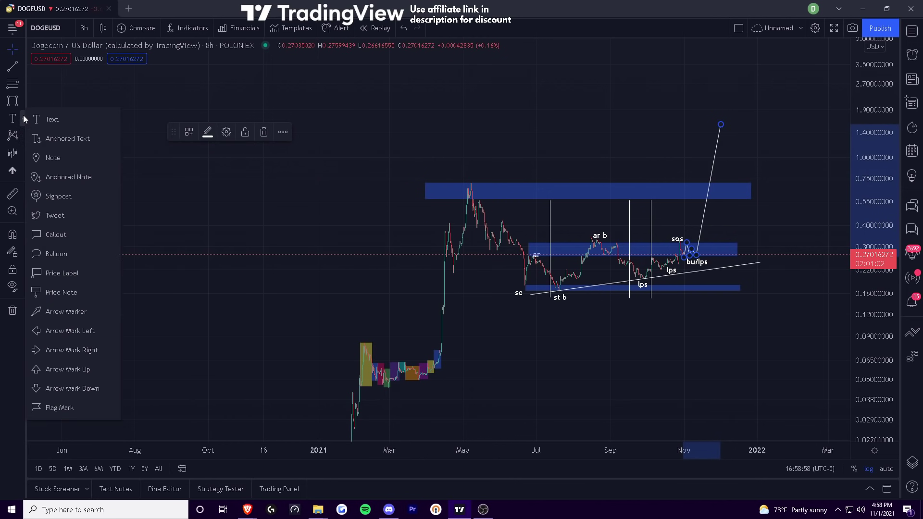
pyautogui.click(22, 105)
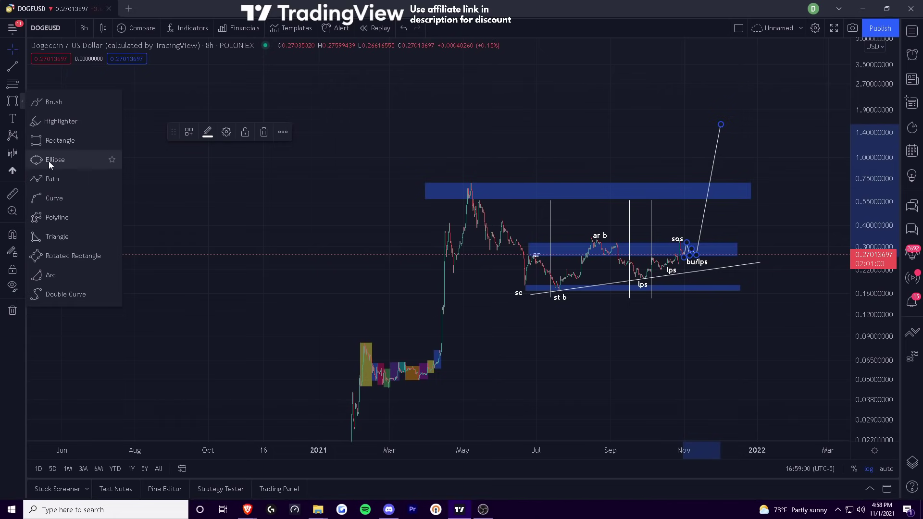
pyautogui.click(50, 179)
pyautogui.click(721, 125)
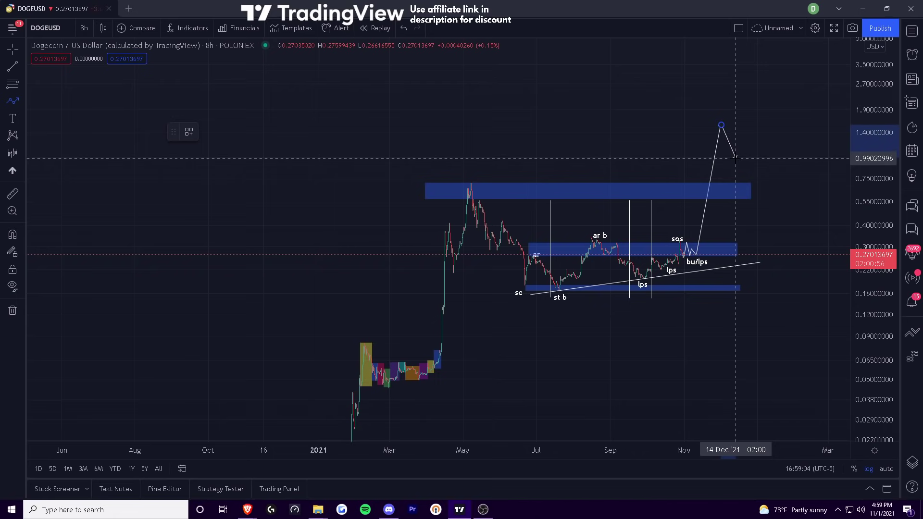
pyautogui.doubleClick(736, 159)
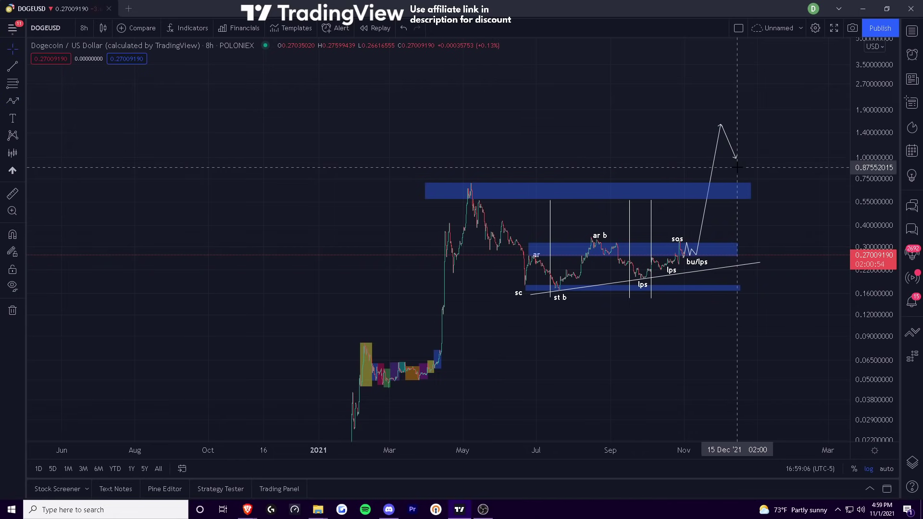
# Step: Draw another path segment from the pullback's end up to about 2.36 in late December '21
pyautogui.click(13, 101)
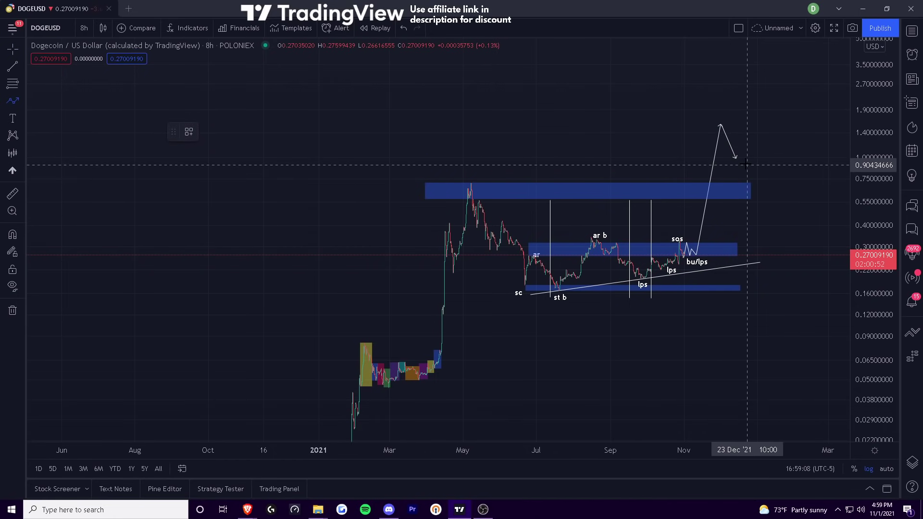
pyautogui.click(736, 156)
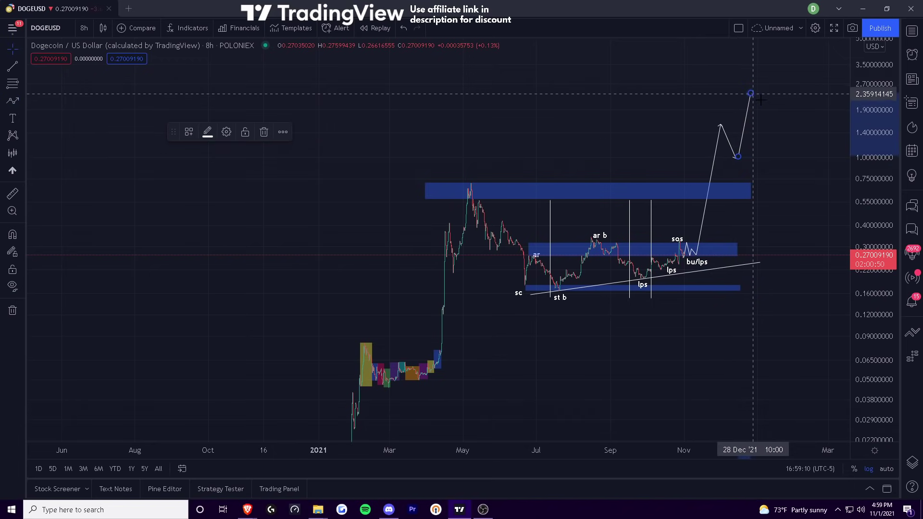
pyautogui.doubleClick(752, 94)
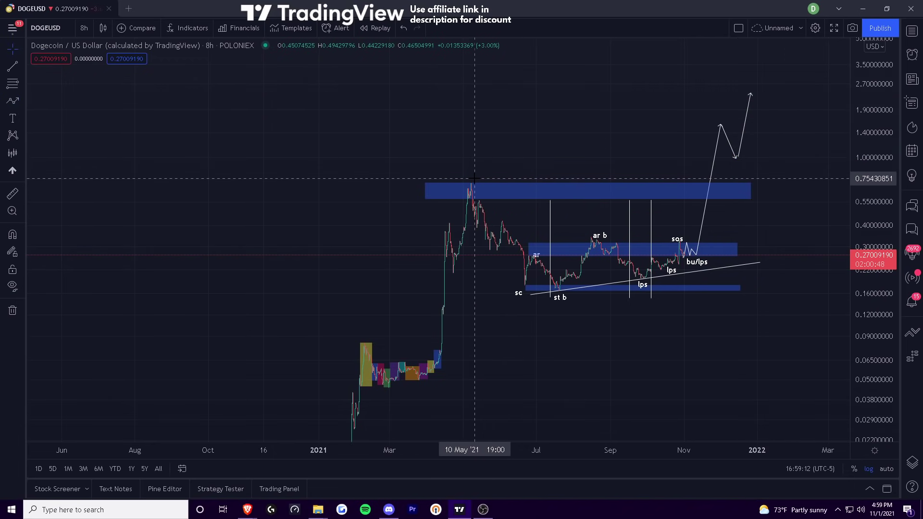
# Step: Add the built-in Volume indicator to the Poloniex DOGEUSD chart
pyautogui.moveTo(577, 444); pyautogui.dragTo(297, 444)
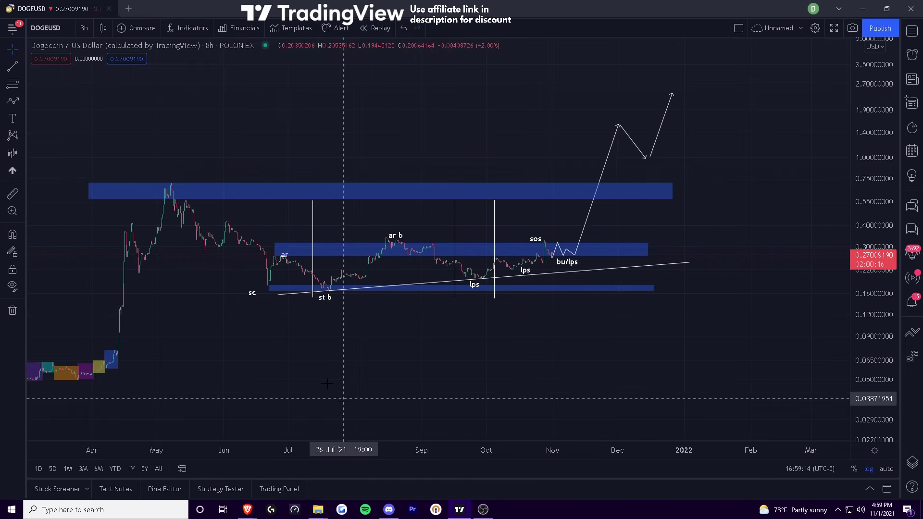
pyautogui.moveTo(186, 337); pyautogui.dragTo(459, 336)
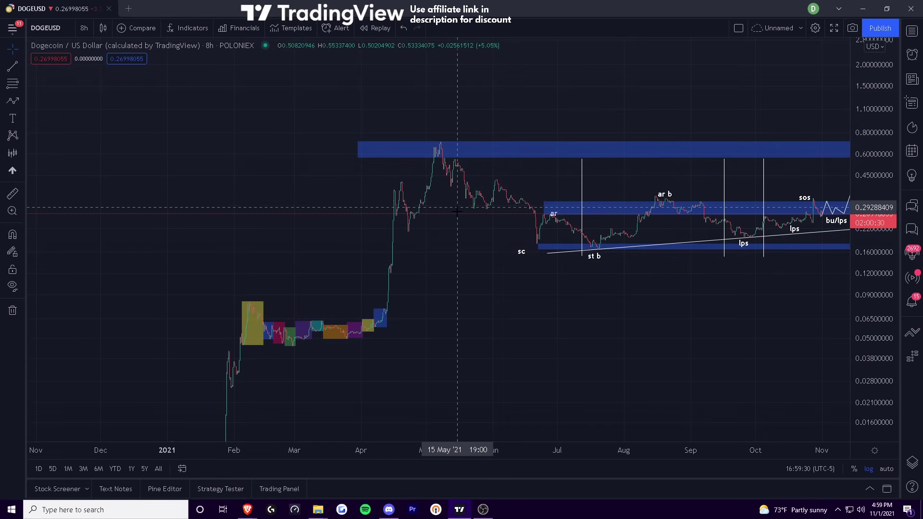
pyautogui.moveTo(433, 229); pyautogui.dragTo(226, 211)
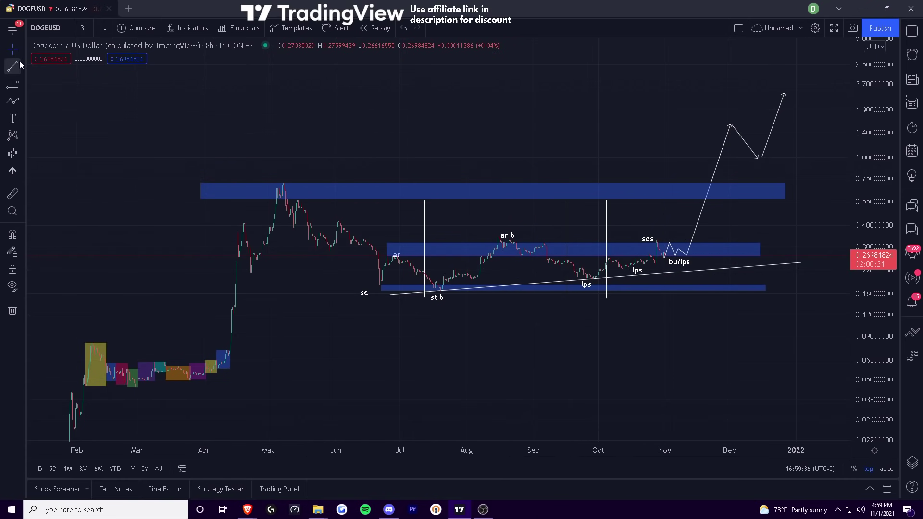
pyautogui.click(198, 27)
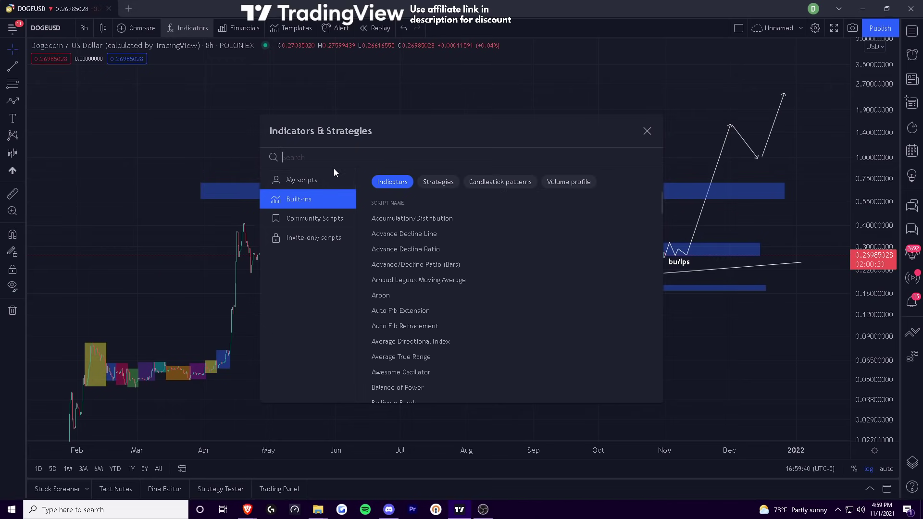
pyautogui.write('vol')
pyautogui.click(402, 195)
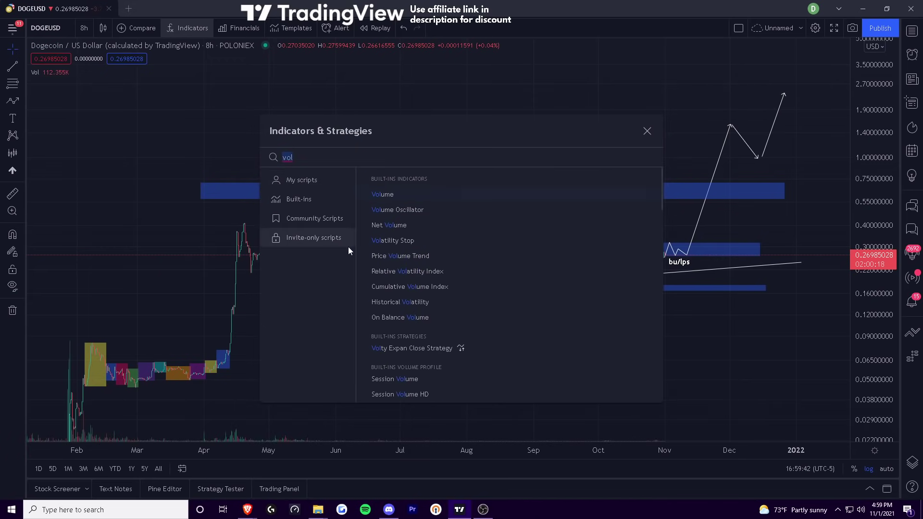
pyautogui.press('Escape')
# Step: Examine the volume bars beneath the early 2021 pattern and the June to November '21 range
pyautogui.moveTo(873, 298); pyautogui.dragTo(466, 373)
pyautogui.scroll(-2, 262, 454)
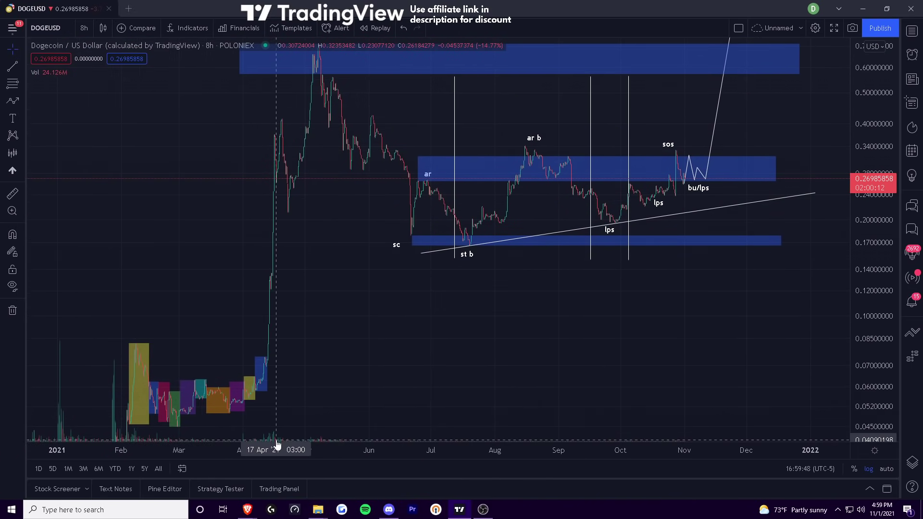
pyautogui.doubleClick(274, 441)
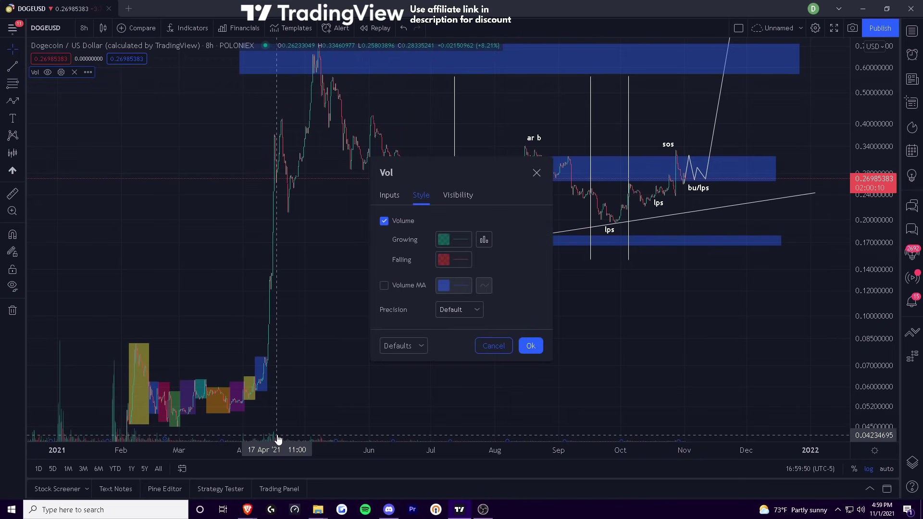
pyautogui.press('Escape')
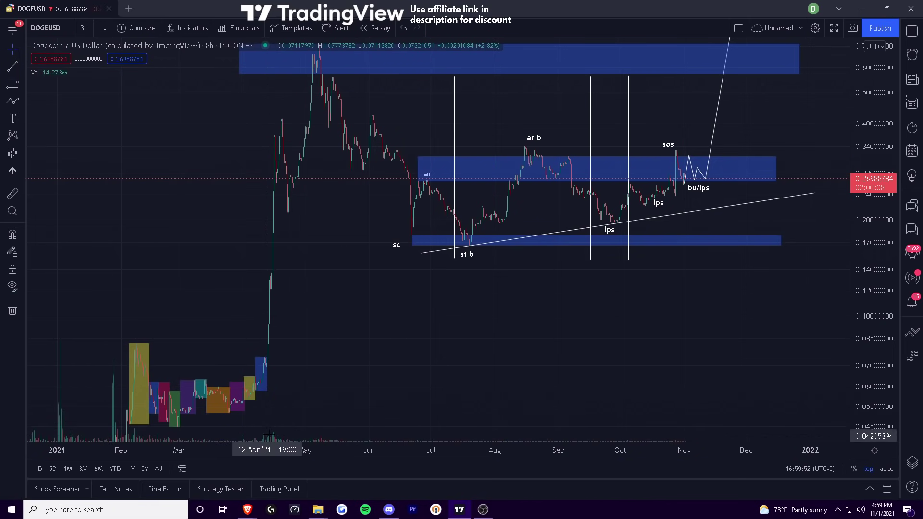
pyautogui.moveTo(270, 435); pyautogui.dragTo(309, 274)
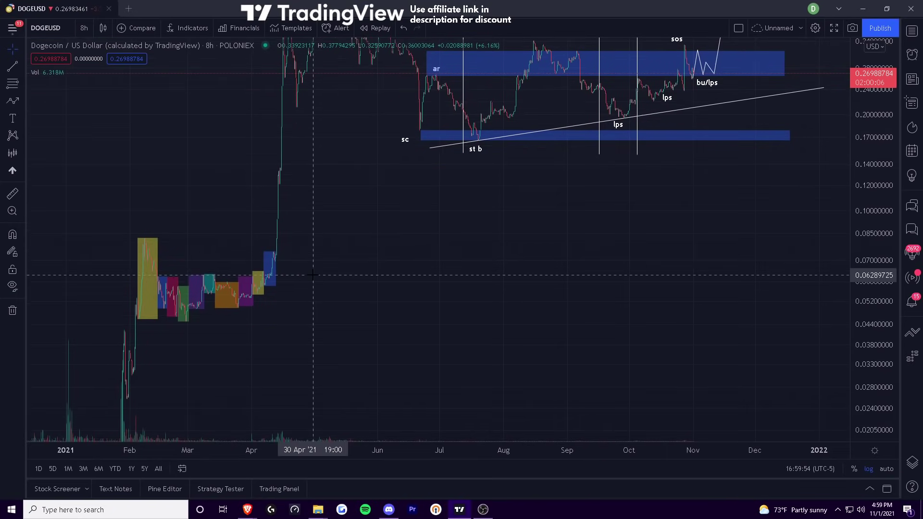
pyautogui.scroll(-5, 404, 309)
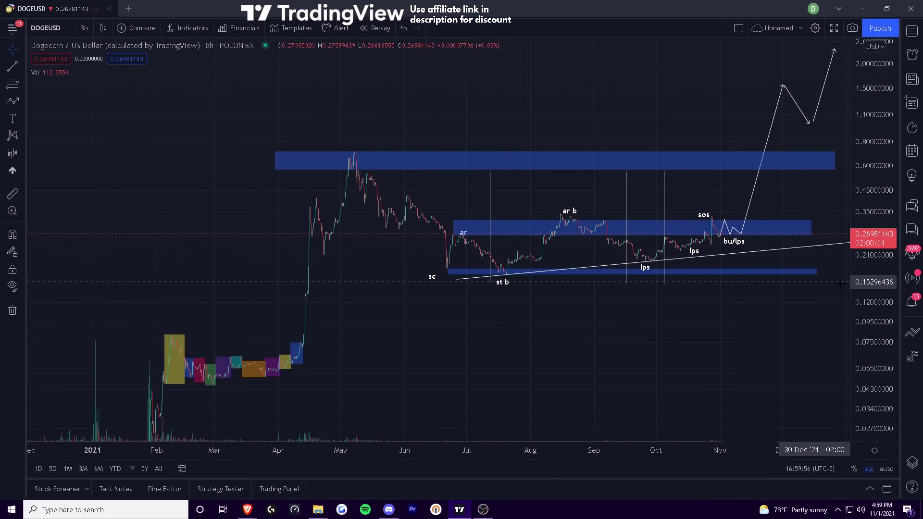
pyautogui.moveTo(691, 333); pyautogui.dragTo(632, 344)
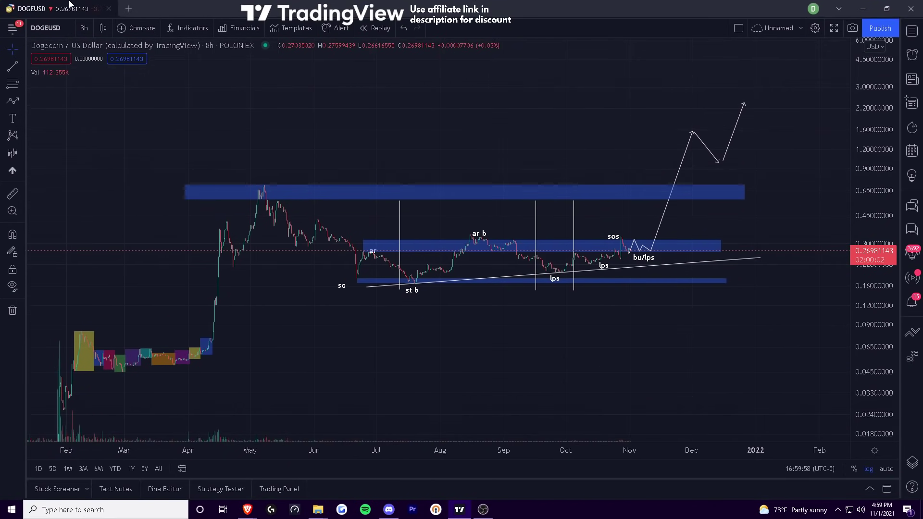
# Step: Open a second chart tab and load the Binance DOGEUSDT symbol in it
pyautogui.click(129, 8)
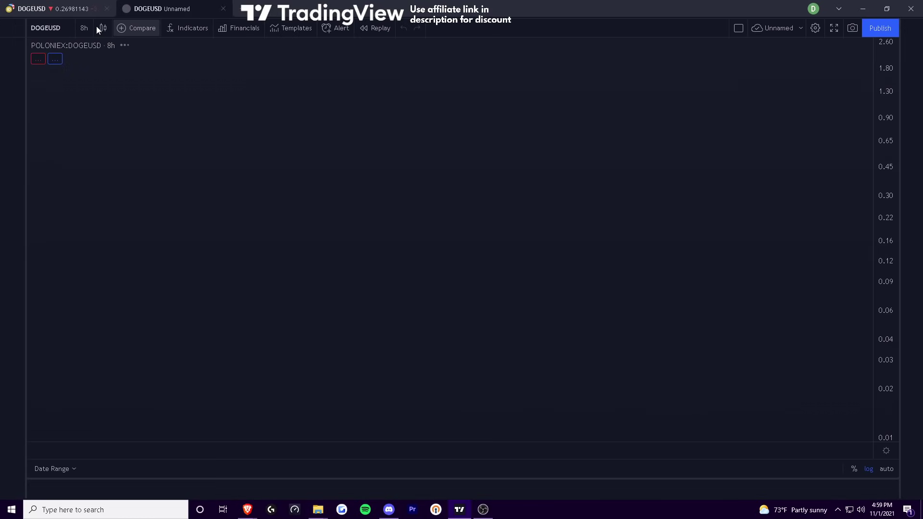
pyautogui.click(34, 27)
pyautogui.write('D')
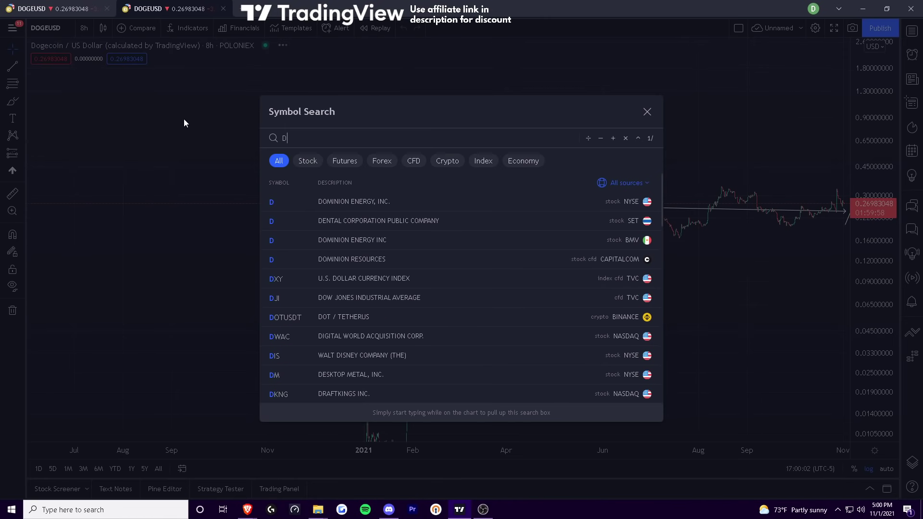
pyautogui.write('OGE')
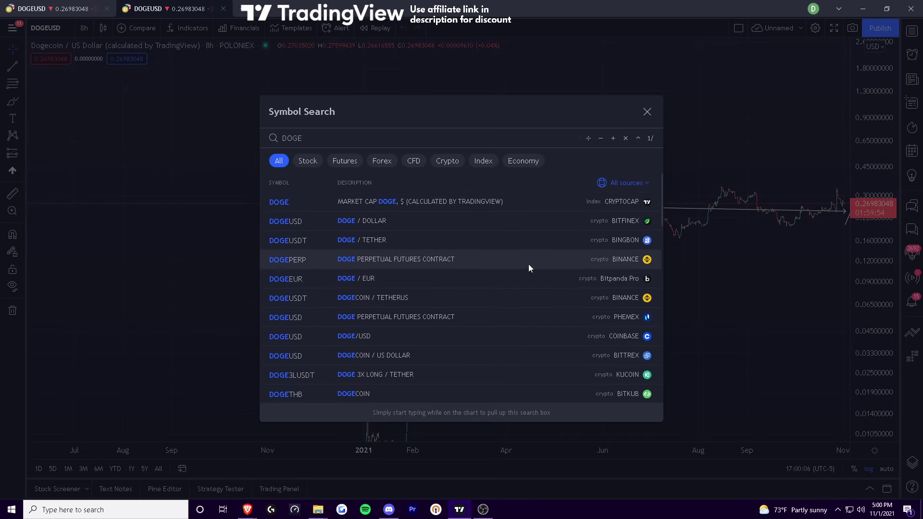
pyautogui.click(528, 297)
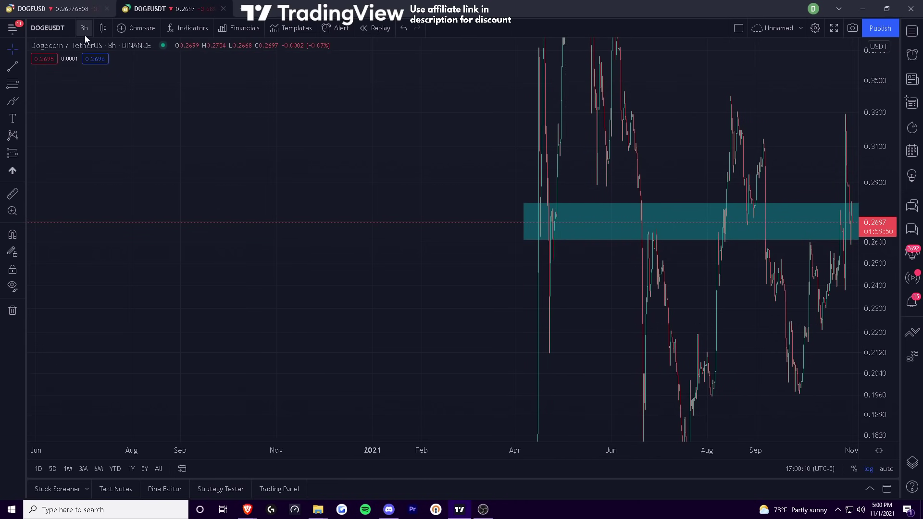
# Step: Add the built-in Volume indicator to the Binance DOGEUSDT chart
pyautogui.click(187, 26)
pyautogui.write('v')
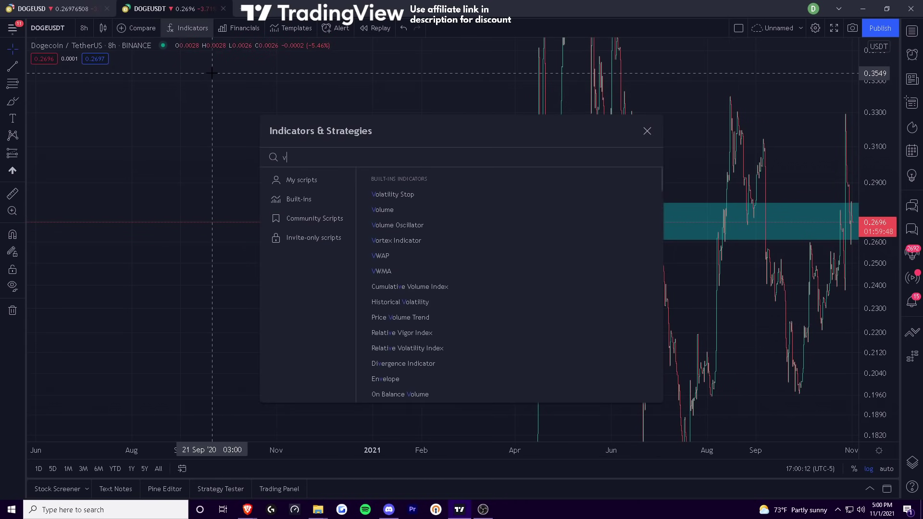
pyautogui.write('ol')
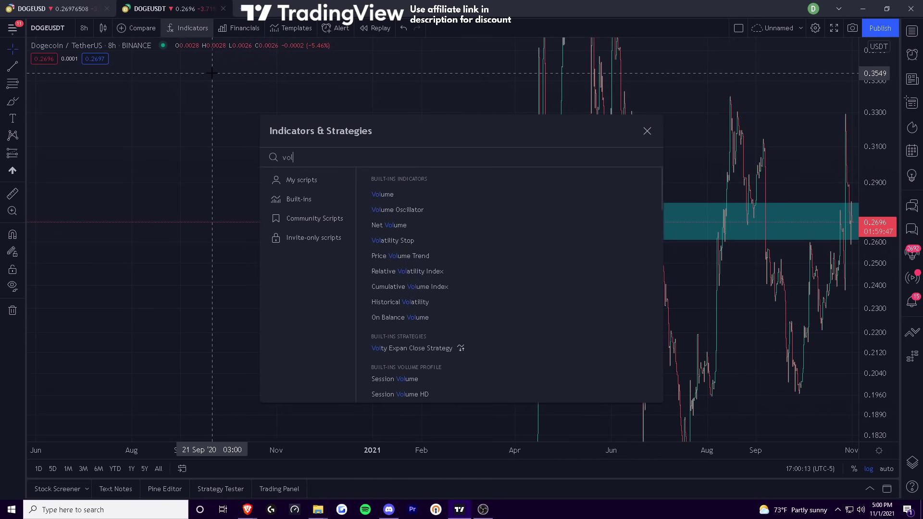
pyautogui.click(390, 193)
pyautogui.press('Escape')
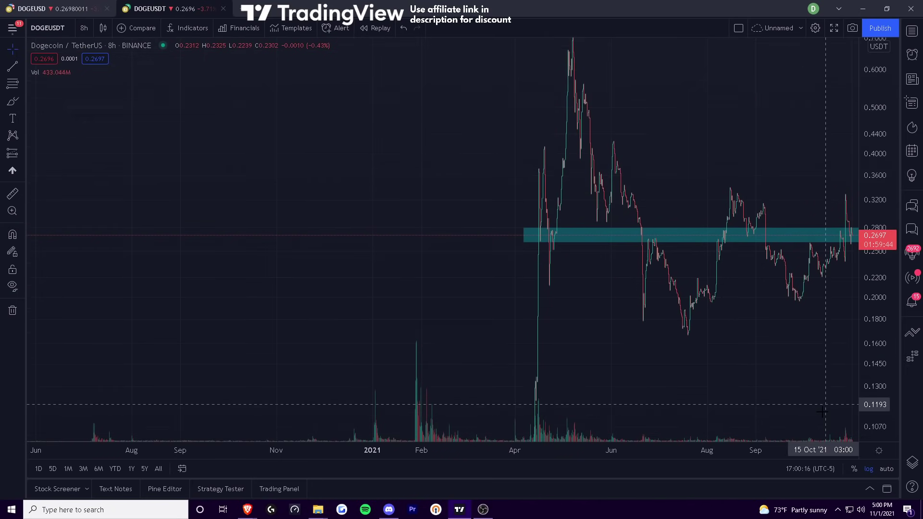
# Step: Draw a short descending trend line over the mid-April 2021 volume bars, from about 0.0280 to 0.0223
pyautogui.moveTo(753, 345); pyautogui.dragTo(622, 272)
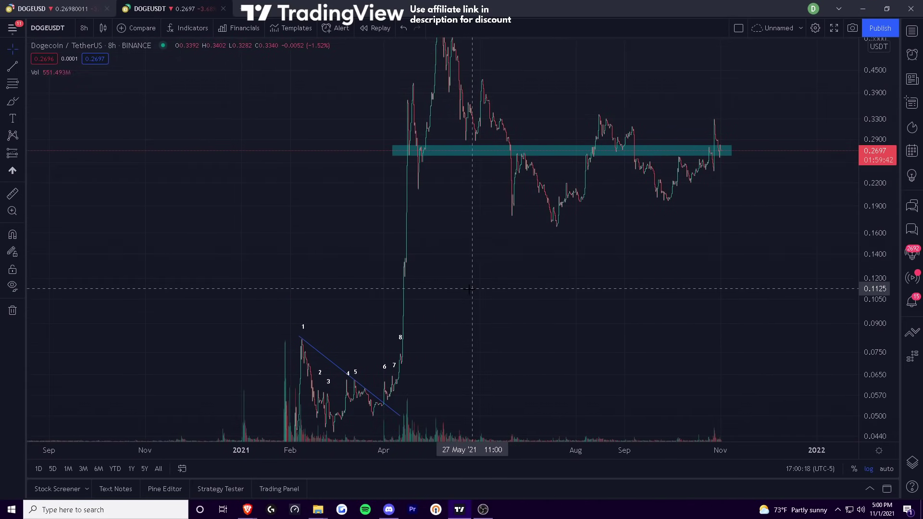
pyautogui.doubleClick(875, 208)
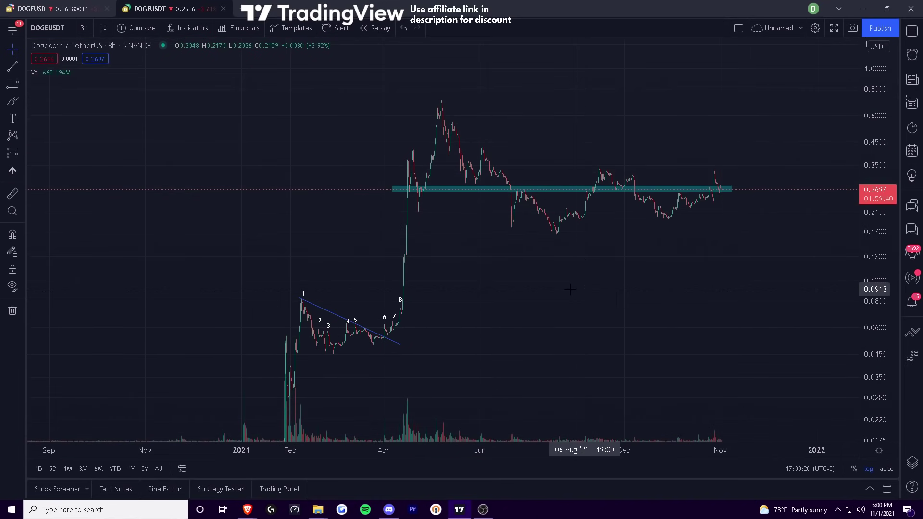
pyautogui.click(13, 66)
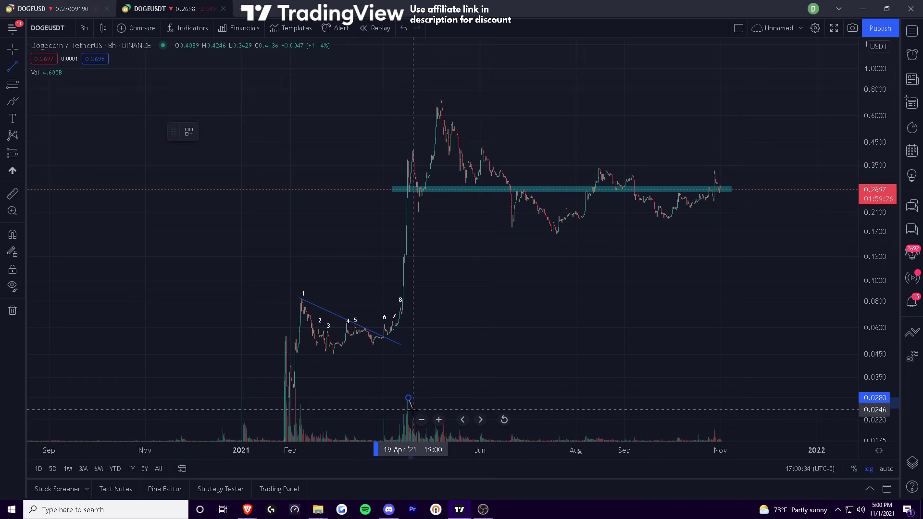
pyautogui.doubleClick(413, 419)
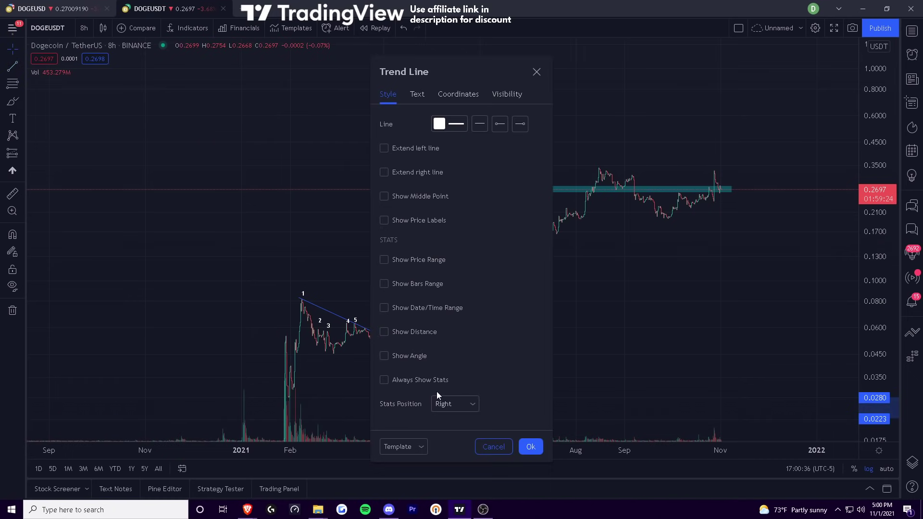
pyautogui.click(493, 446)
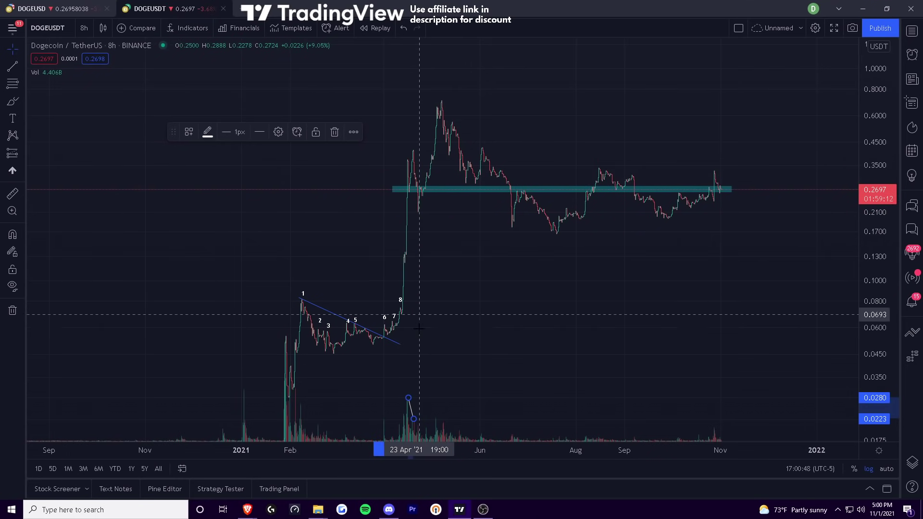
# Step: Reposition the volume trend line so it falls steeply from the mid-April 2021 volume peak, starting at about 0.0248
pyautogui.scroll(1, 331, 448)
pyautogui.moveTo(330, 448); pyautogui.dragTo(94, 449)
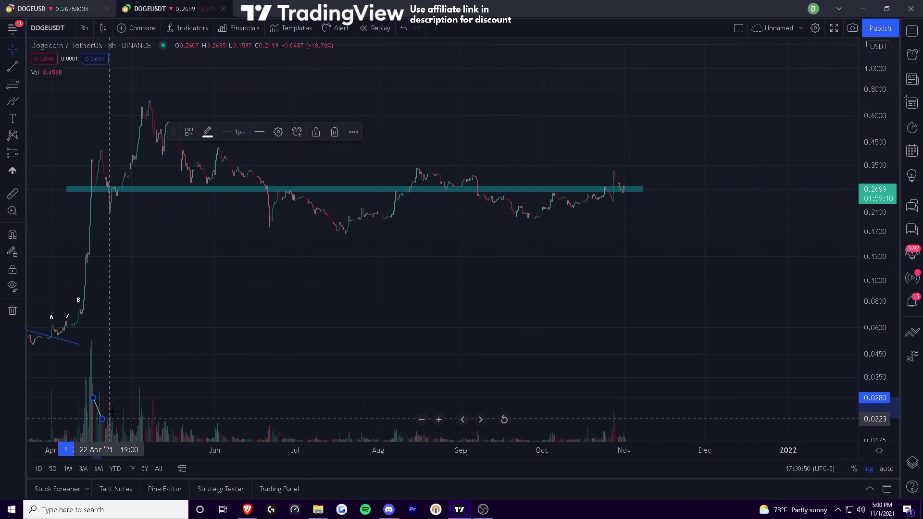
pyautogui.moveTo(149, 356); pyautogui.dragTo(329, 340)
pyautogui.scroll(3, 158, 327)
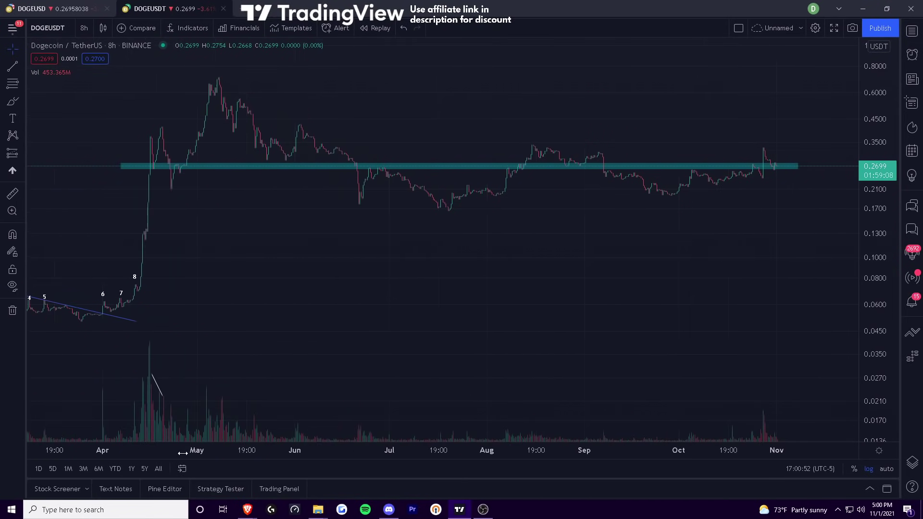
pyautogui.moveTo(159, 327); pyautogui.dragTo(338, 304)
pyautogui.moveTo(879, 343); pyautogui.dragTo(827, 222)
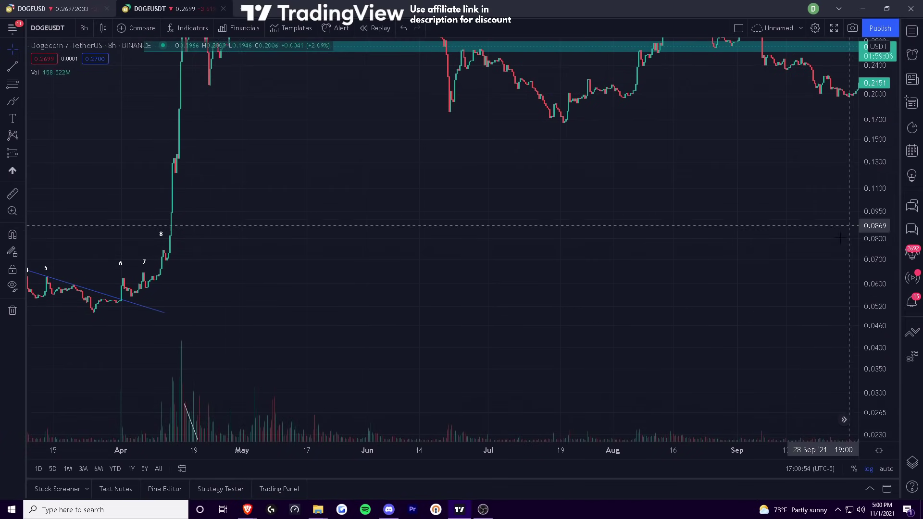
pyautogui.moveTo(499, 336); pyautogui.dragTo(499, 361)
pyautogui.moveTo(891, 169); pyautogui.dragTo(855, 259)
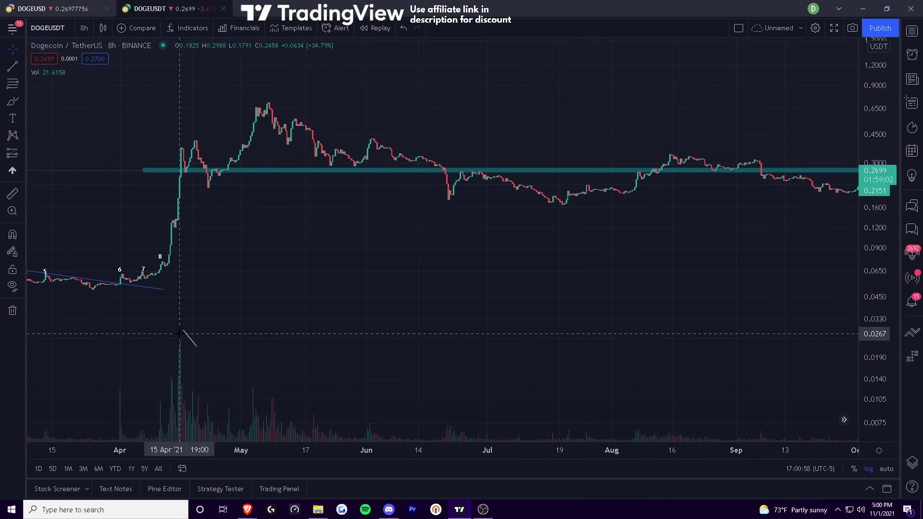
pyautogui.moveTo(183, 330); pyautogui.dragTo(195, 397)
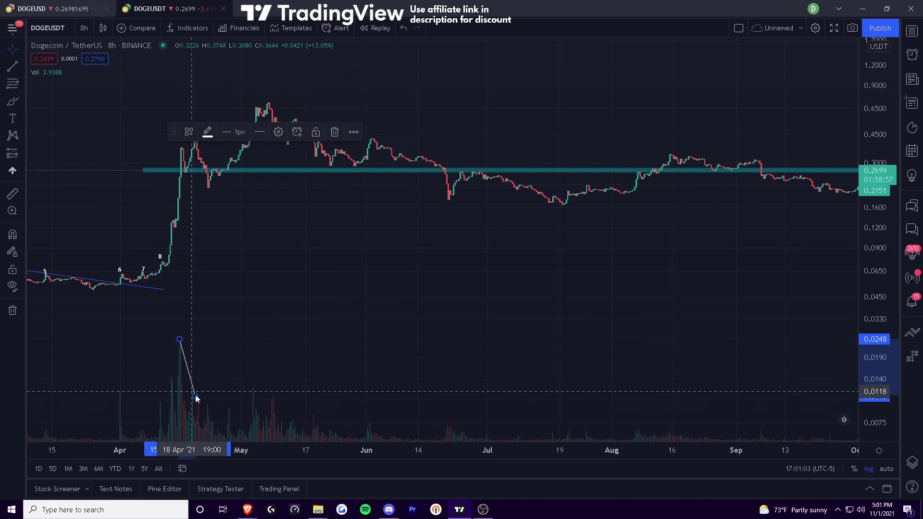
pyautogui.click(29, 132)
# Step: Draw a rising trend line across the mid-April and early May 2021 price highs, and extend the volume trend line further down
pyautogui.click(13, 66)
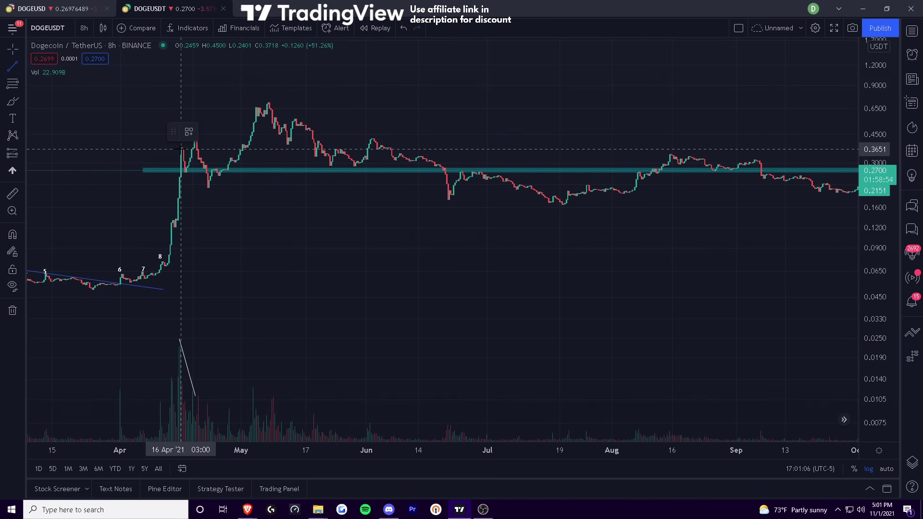
pyautogui.moveTo(181, 149); pyautogui.dragTo(275, 98)
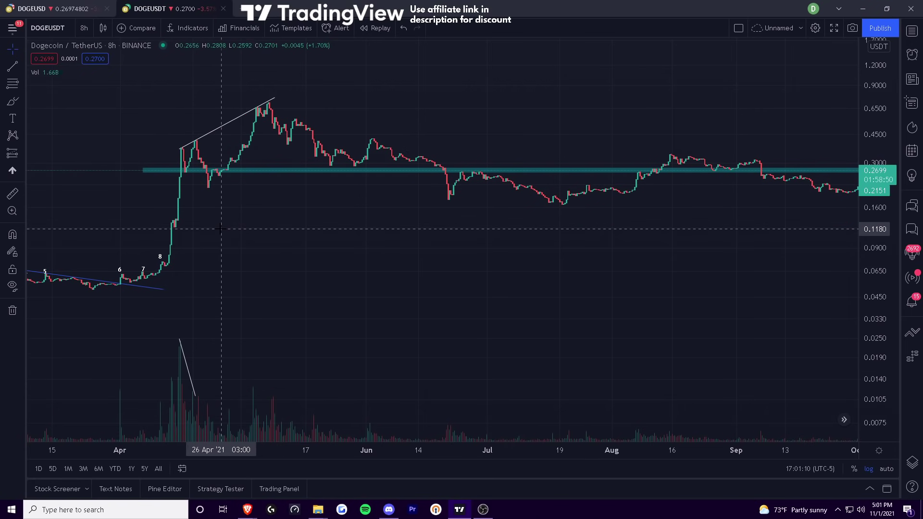
pyautogui.moveTo(195, 396); pyautogui.dragTo(204, 418)
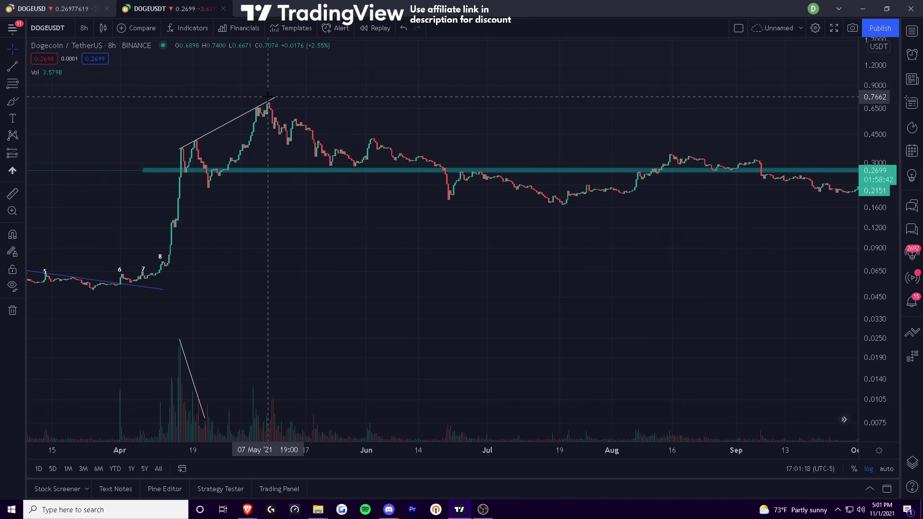
# Step: Circle the early May 2021 volume bars freehand with the Brush tool
pyautogui.click(13, 65)
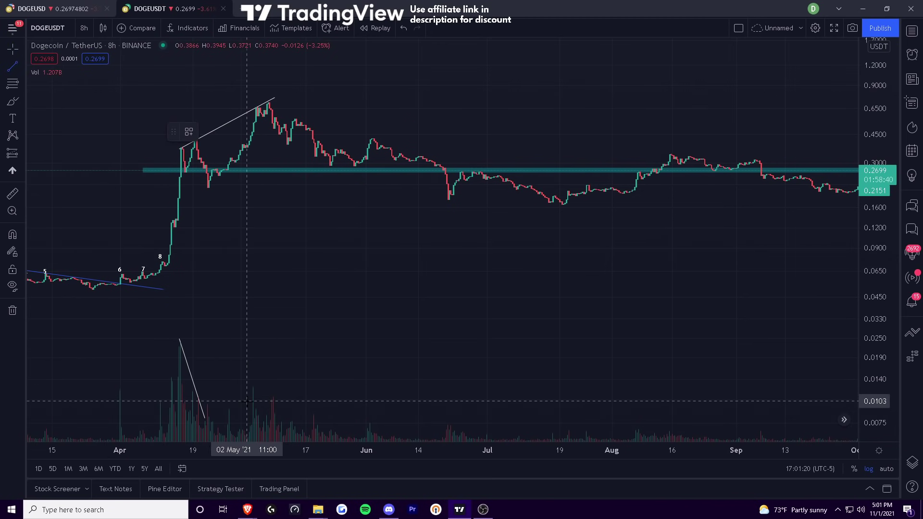
pyautogui.click(22, 105)
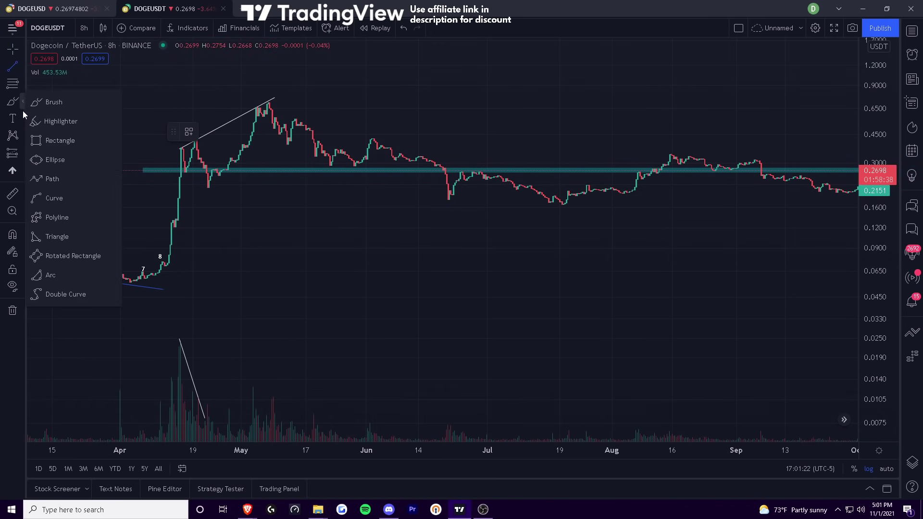
pyautogui.click(52, 102)
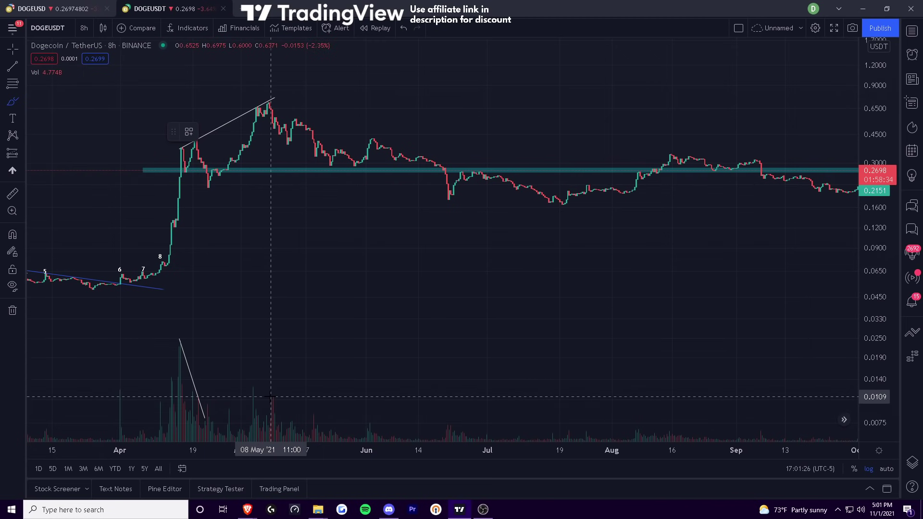
pyautogui.moveTo(271, 396); pyautogui.dragTo(274, 446)
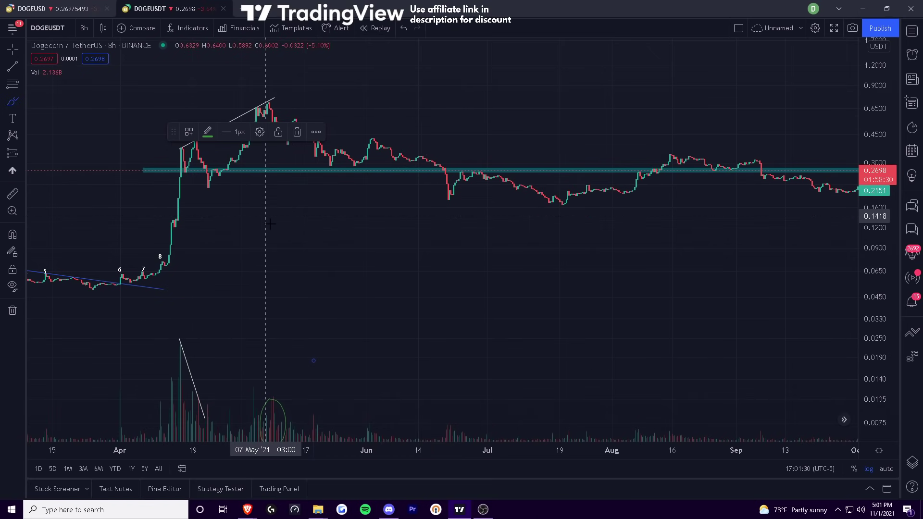
pyautogui.press('Escape')
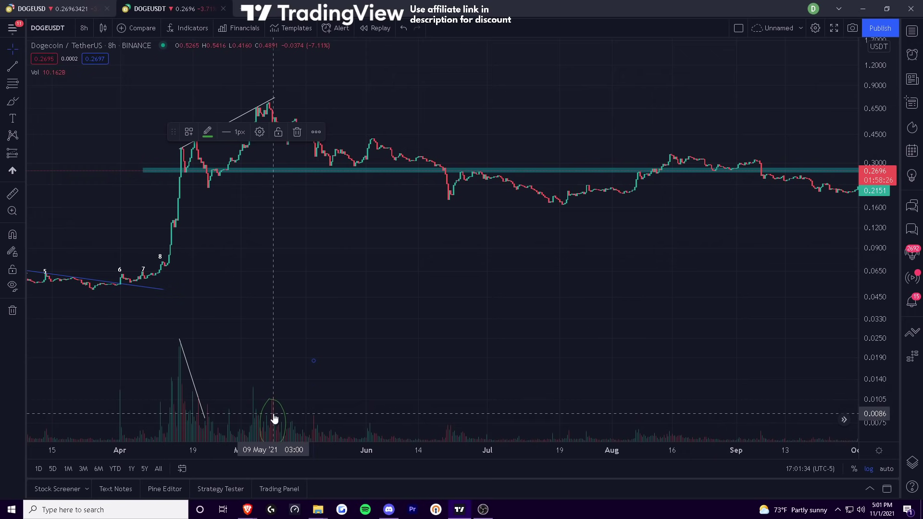
pyautogui.click(277, 140)
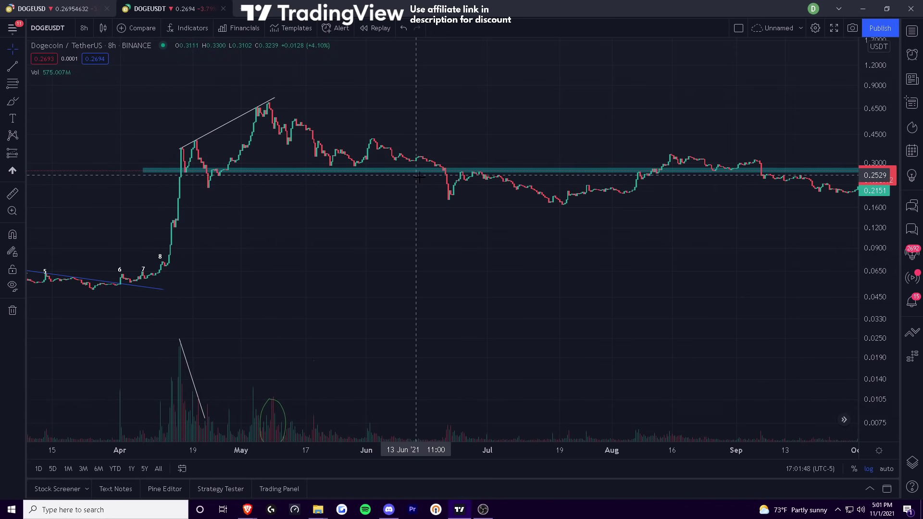
# Step: Delete the freehand circle around the May volume bars and the trend line over the April volume bars
pyautogui.click(278, 404)
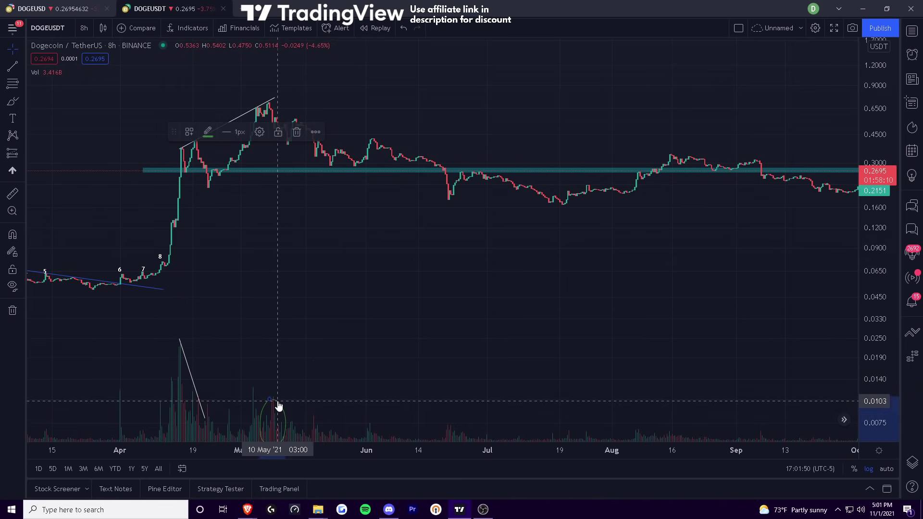
pyautogui.moveTo(407, 449)
pyautogui.mouseDown()
pyautogui.moveTo(596, 449)
pyautogui.moveTo(558, 448)
pyautogui.mouseUp()
pyautogui.press('Delete')
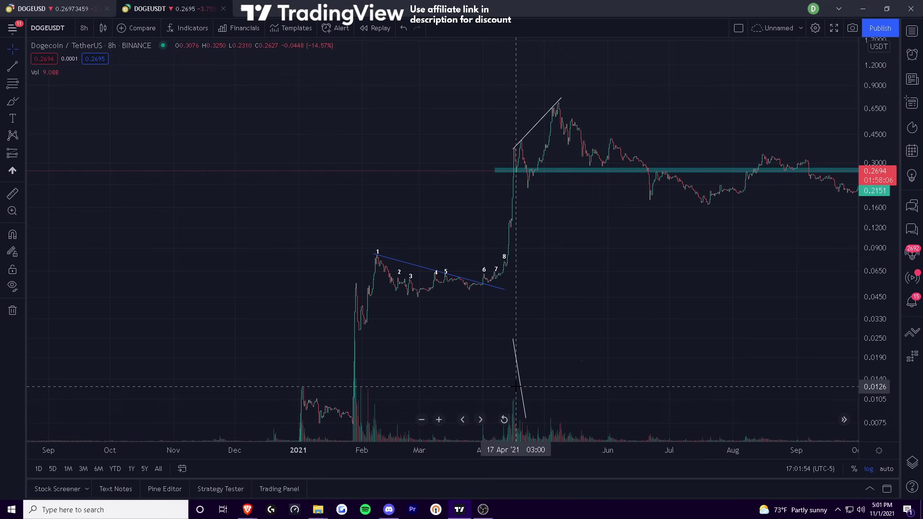
pyautogui.click(519, 382)
pyautogui.press('Delete')
# Step: Trace the volume from early May to November 2021 with a freehand Brush curve, including the late October spike
pyautogui.scroll(-4, 702, 366)
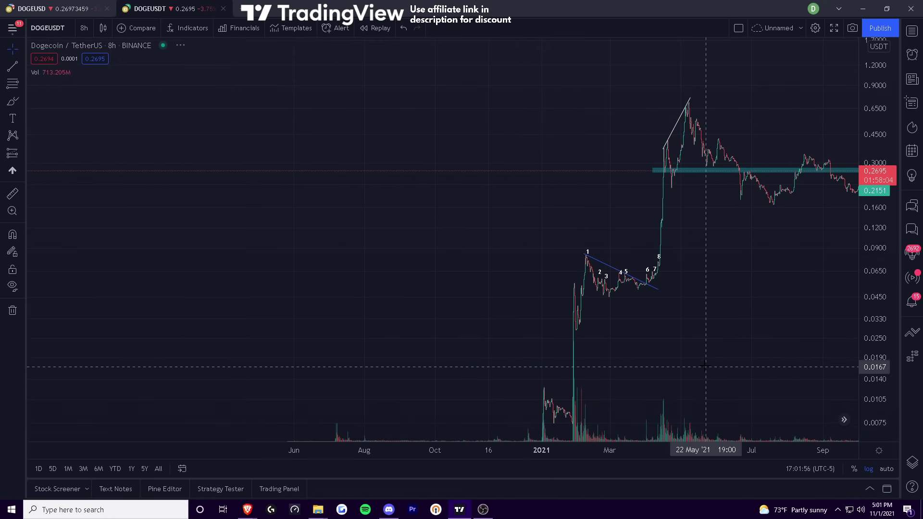
pyautogui.moveTo(702, 367); pyautogui.dragTo(472, 344)
pyautogui.moveTo(875, 269); pyautogui.dragTo(875, 337)
pyautogui.moveTo(661, 312); pyautogui.dragTo(582, 324)
pyautogui.moveTo(577, 450); pyautogui.dragTo(388, 408)
pyautogui.moveTo(884, 202); pyautogui.dragTo(710, 309)
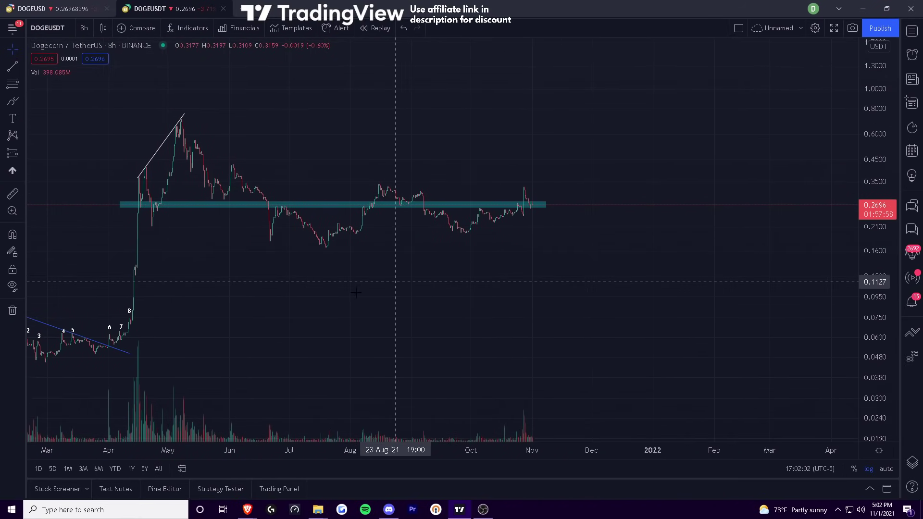
pyautogui.click(12, 100)
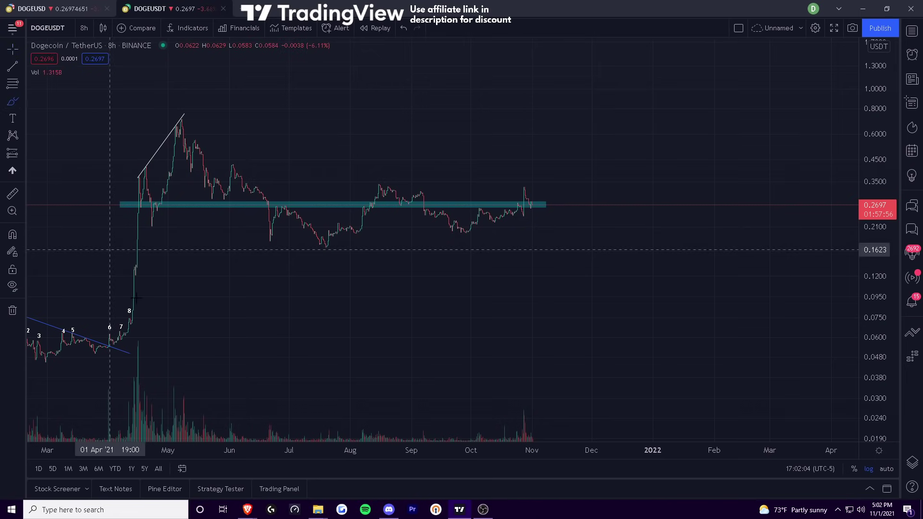
pyautogui.moveTo(178, 400); pyautogui.dragTo(481, 419)
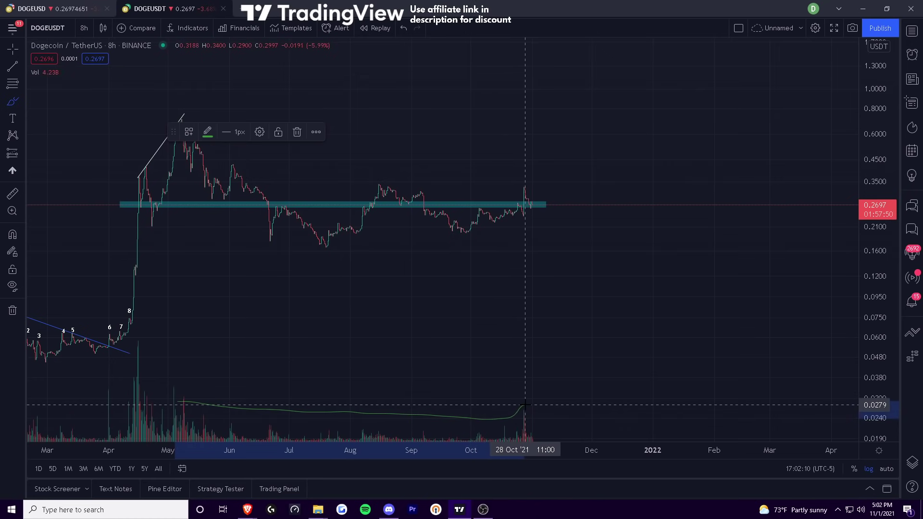
pyautogui.moveTo(546, 416); pyautogui.dragTo(546, 416)
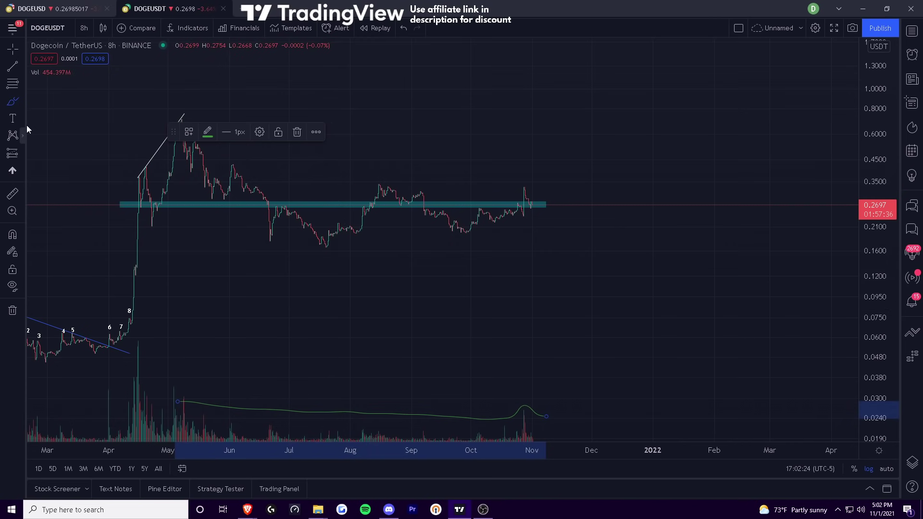
# Step: Trace the volume beneath the numbered early 2021 pattern with a Brush curve, from early February to the mid-April peak
pyautogui.hscroll(-6, 260, 312)
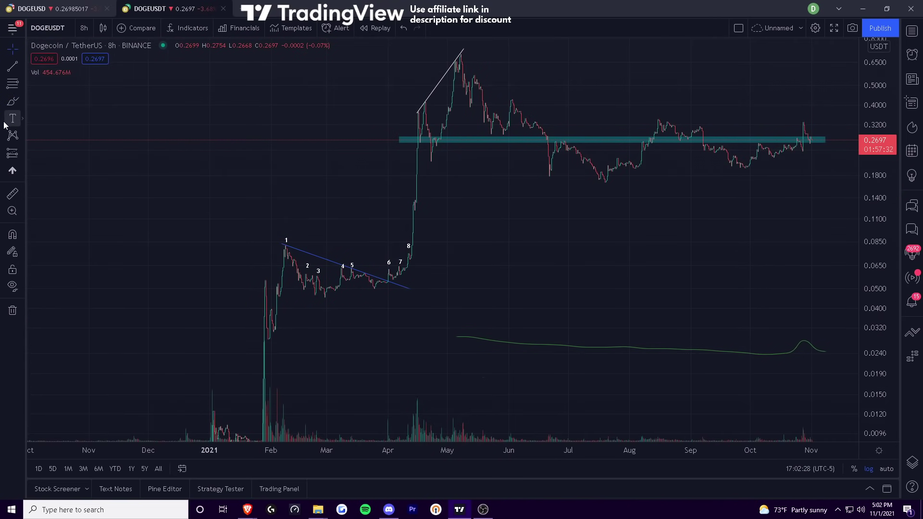
pyautogui.click(14, 103)
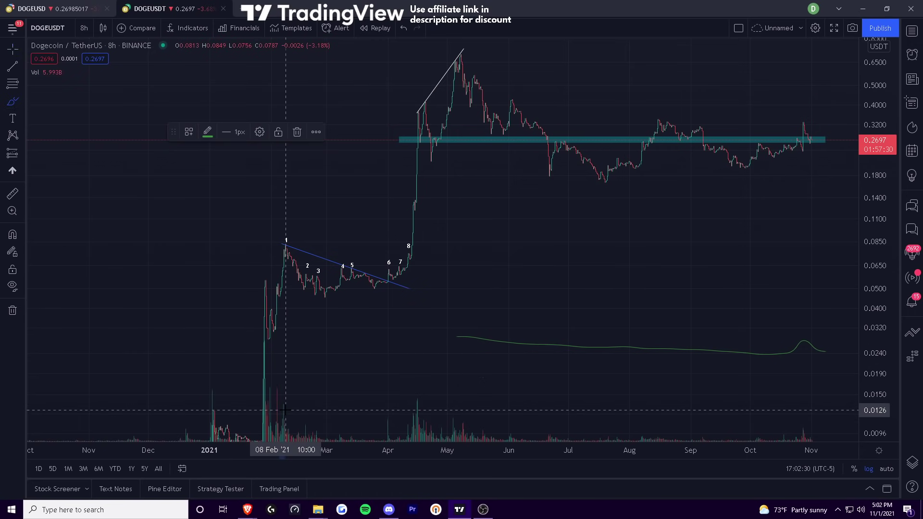
pyautogui.moveTo(322, 429)
pyautogui.mouseDown()
pyautogui.moveTo(350, 433)
pyautogui.moveTo(384, 417)
pyautogui.mouseUp()
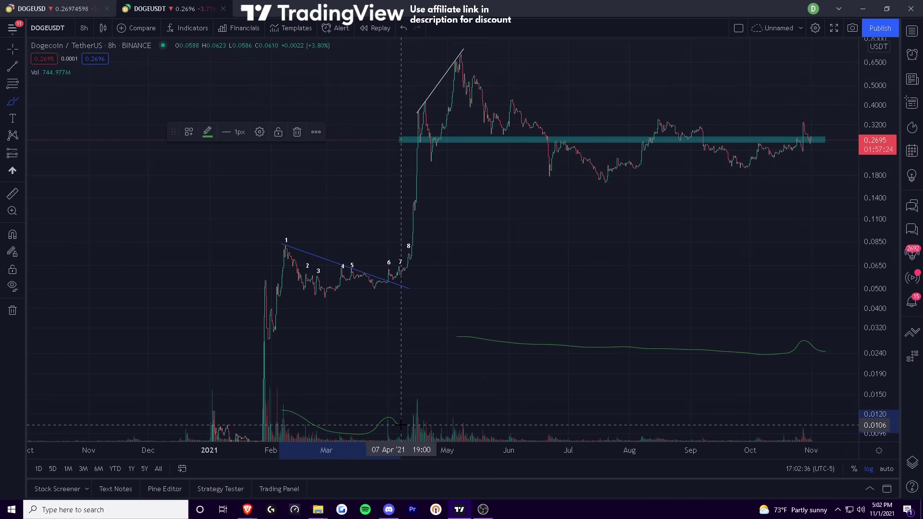
pyautogui.moveTo(404, 422); pyautogui.dragTo(417, 388)
pyautogui.click(581, 272)
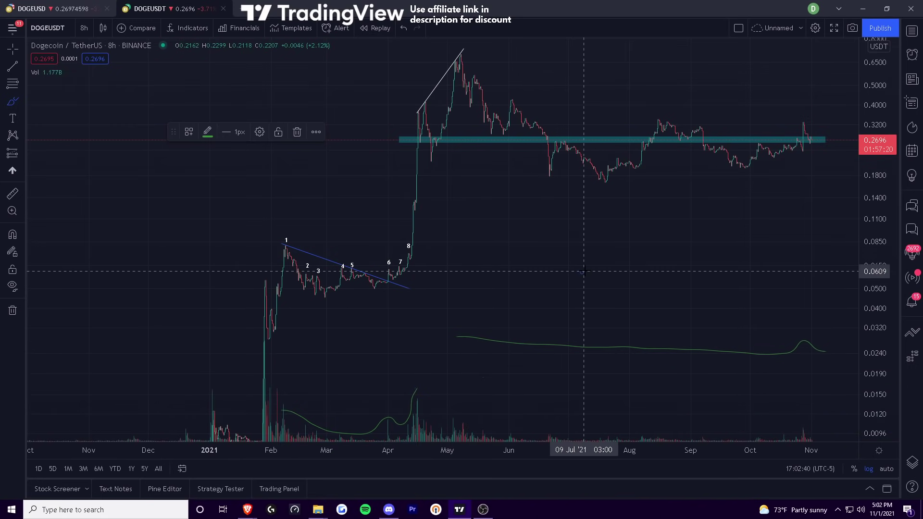
pyautogui.click(8, 54)
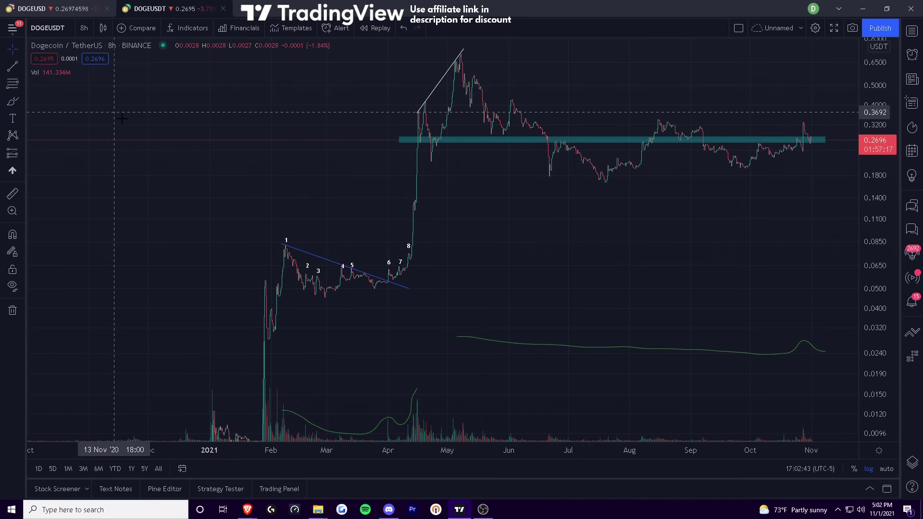
# Step: Delete the freehand Brush curve that spans May to November 2021
pyautogui.click(561, 349)
pyautogui.hotkey('alt', 'Tab')
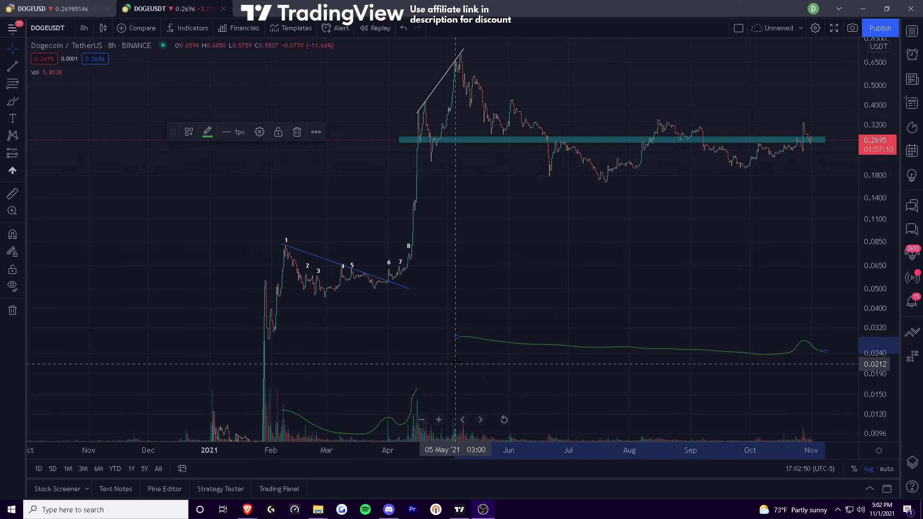
pyautogui.click(486, 343)
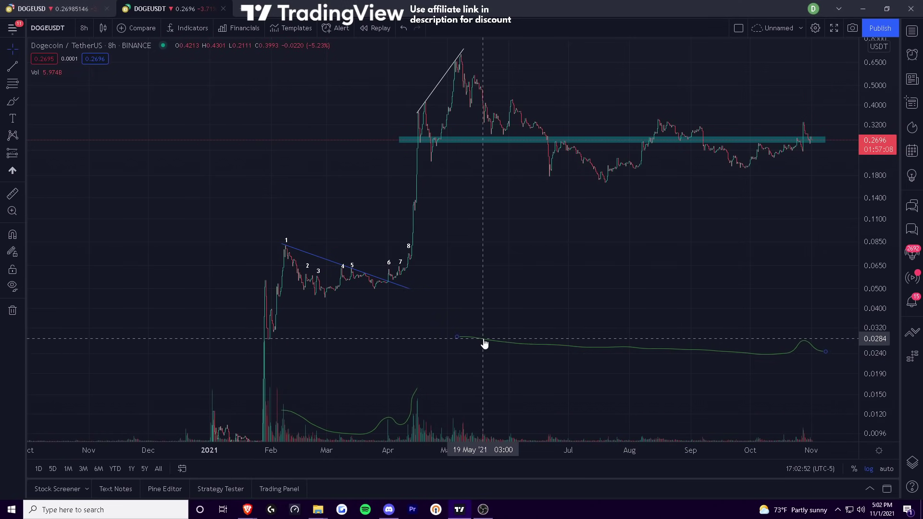
pyautogui.click(484, 345)
pyautogui.press('Delete')
# Step: Delete the coloured rectangles covering the February to April 2021 consolidation on the DOGEUSD chart
pyautogui.click(67, 8)
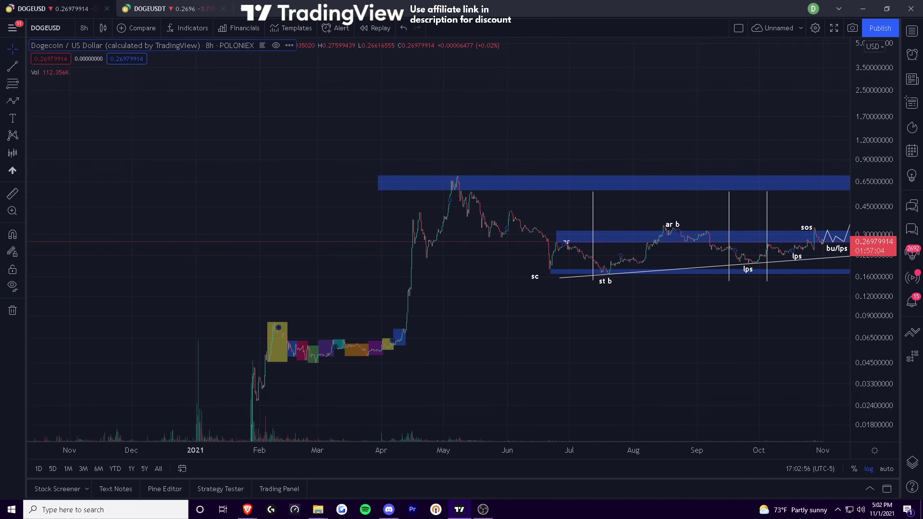
pyautogui.moveTo(287, 318); pyautogui.dragTo(313, 343)
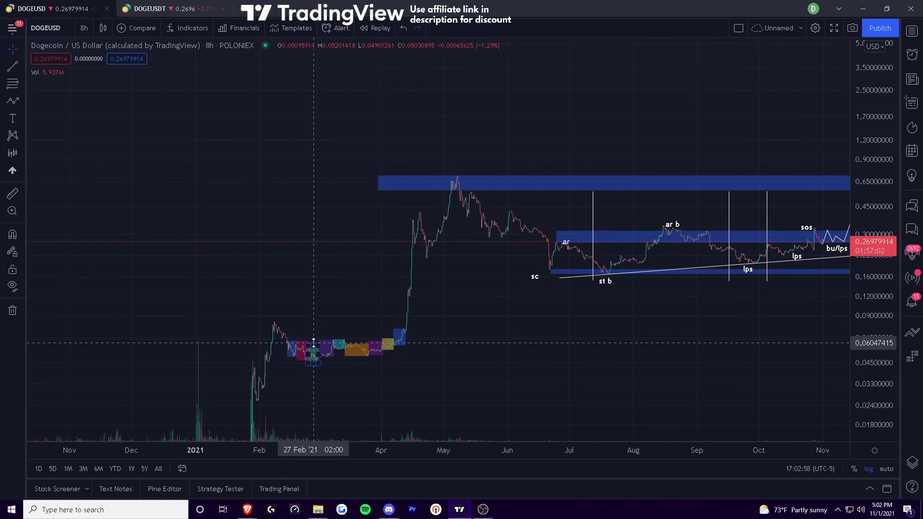
pyautogui.doubleClick(336, 353)
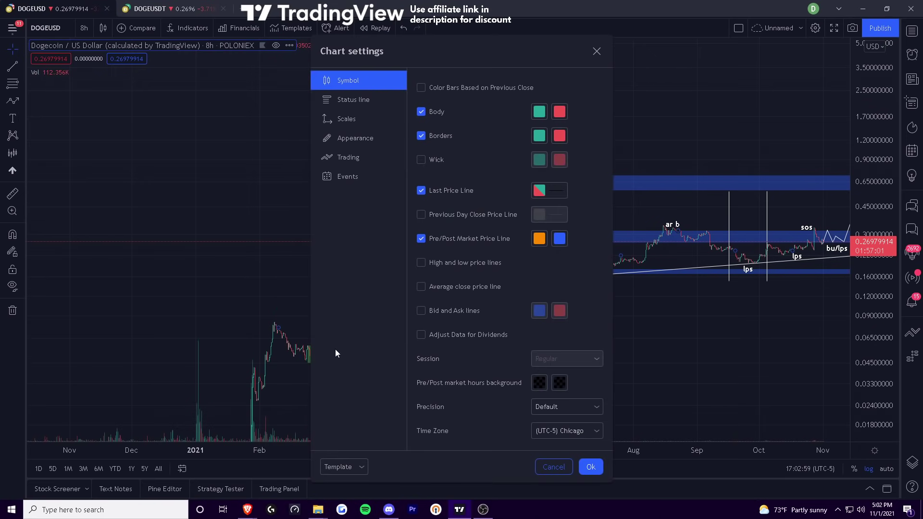
pyautogui.click(554, 466)
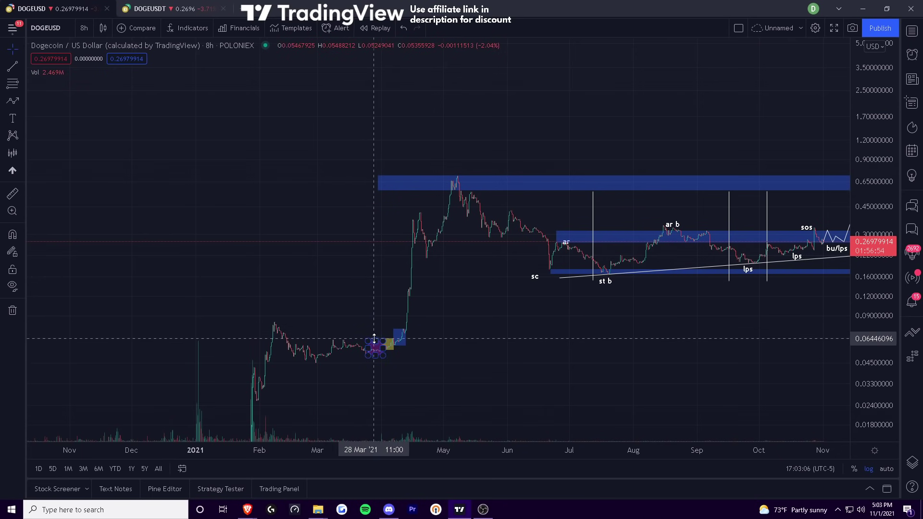
pyautogui.moveTo(374, 339); pyautogui.dragTo(383, 339)
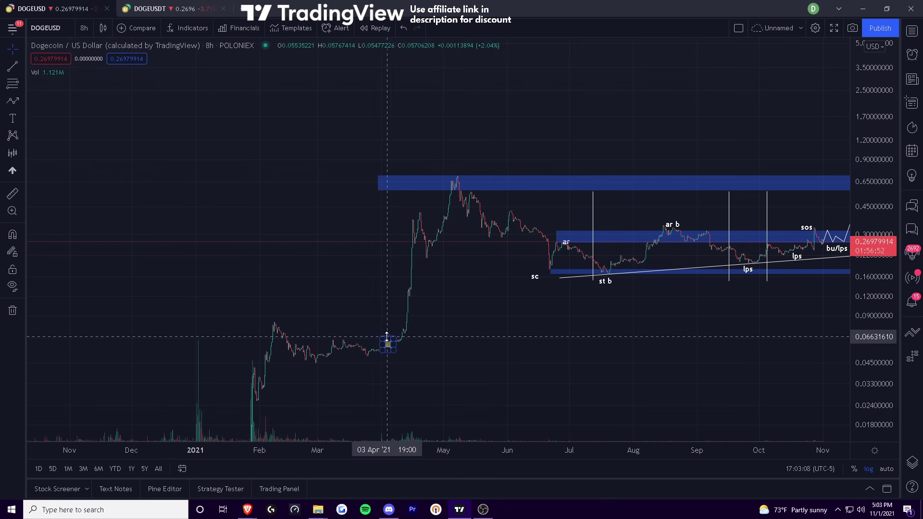
# Step: Remove the volume indicator from the DOGEUSD chart
pyautogui.scroll(5, 387, 336)
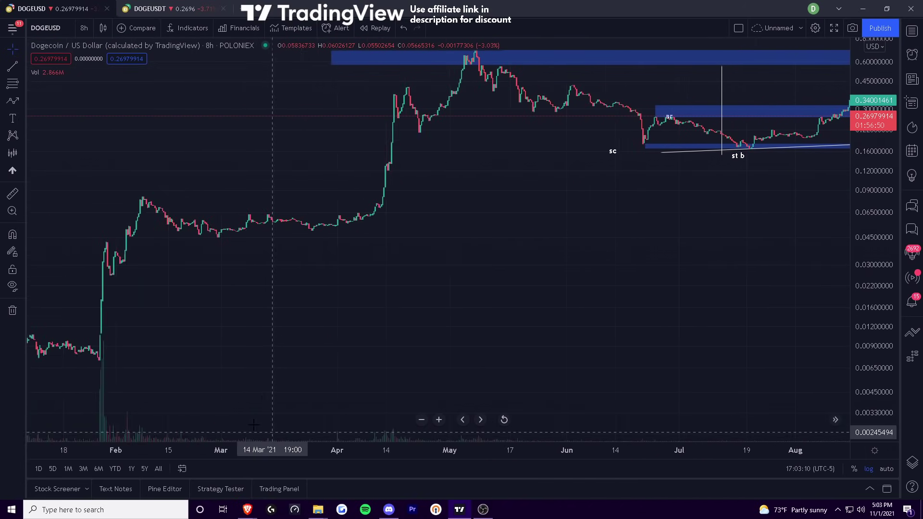
pyautogui.moveTo(324, 369); pyautogui.dragTo(524, 348)
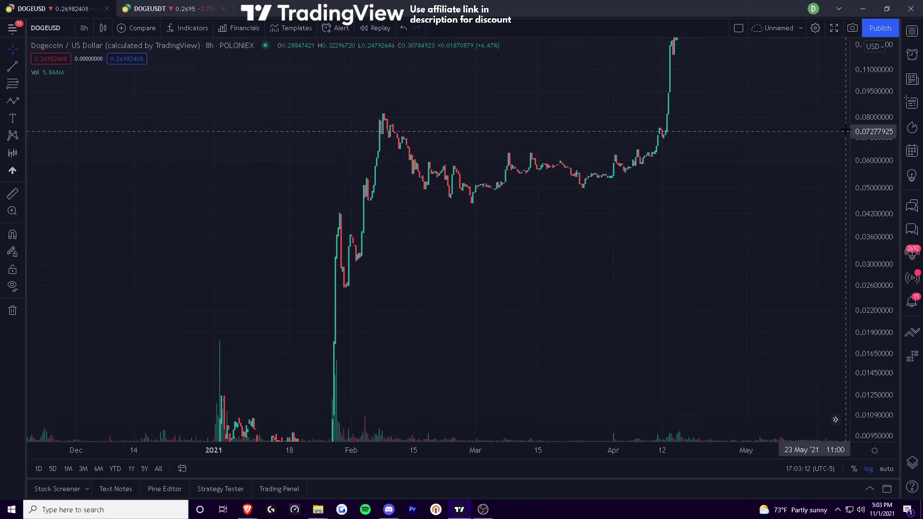
pyautogui.moveTo(628, 268); pyautogui.dragTo(579, 374)
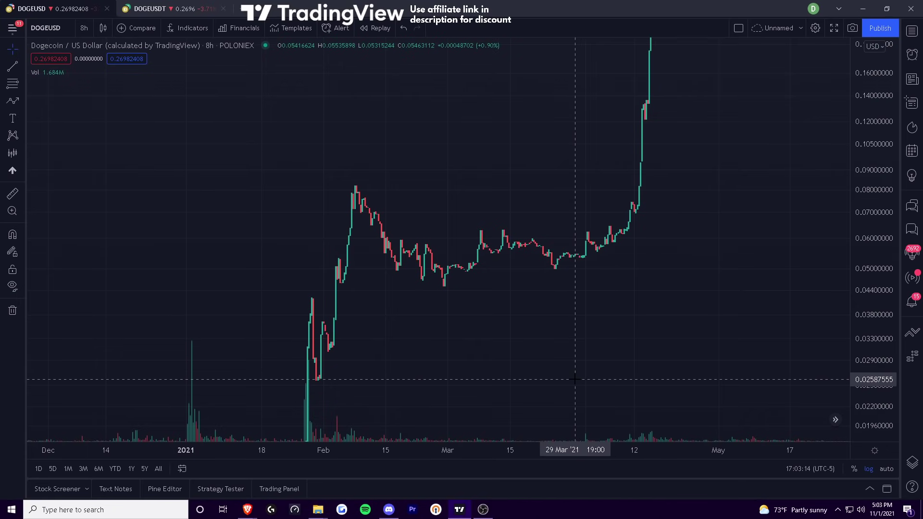
pyautogui.moveTo(494, 414); pyautogui.dragTo(343, 353)
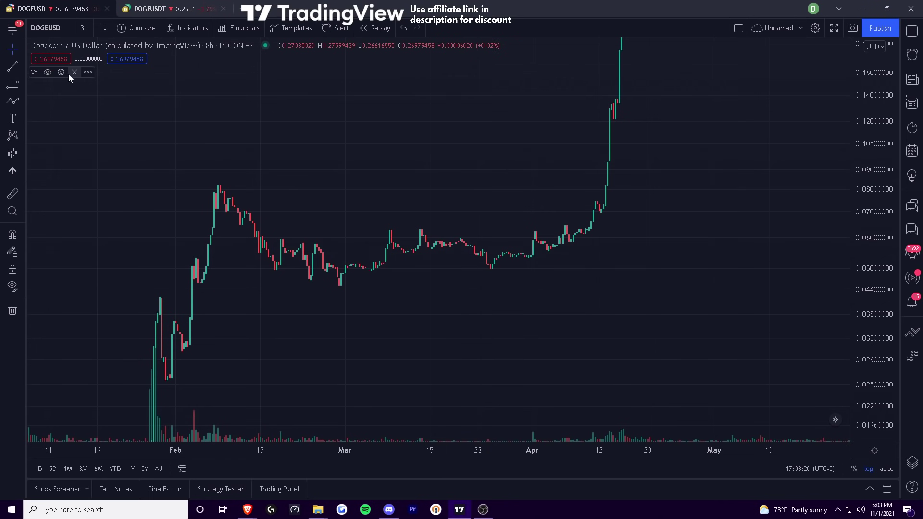
pyautogui.click(61, 73)
pyautogui.click(74, 72)
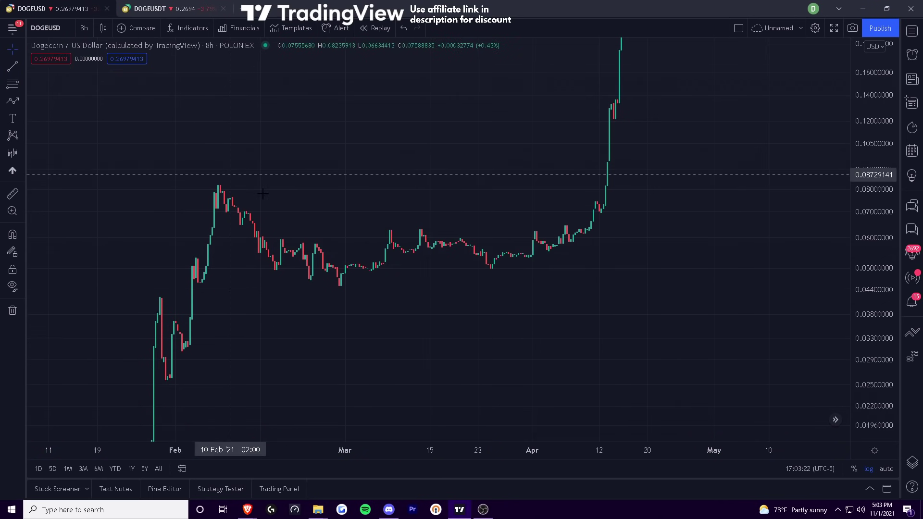
# Step: Add the text label "sc" just below the sharp low before the lowest point of the late February 2021 decline
pyautogui.moveTo(878, 379); pyautogui.dragTo(876, 304)
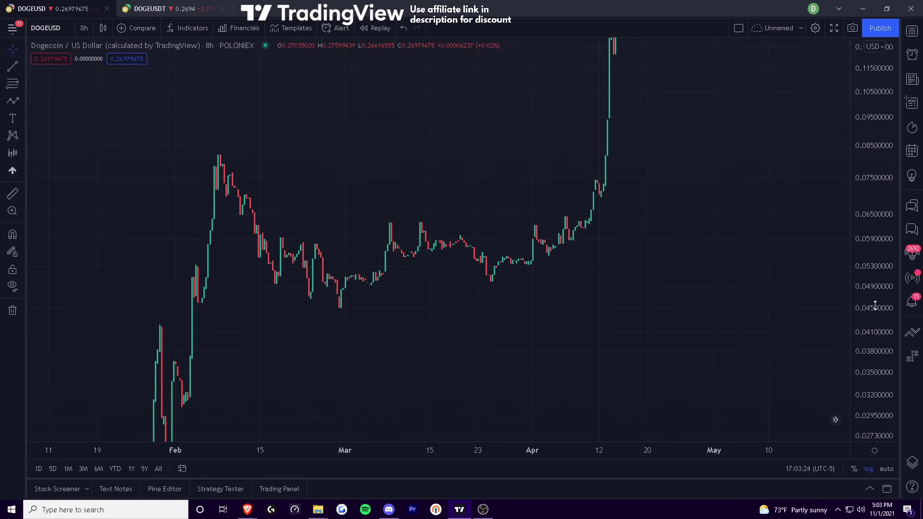
pyautogui.moveTo(521, 259); pyautogui.dragTo(549, 248)
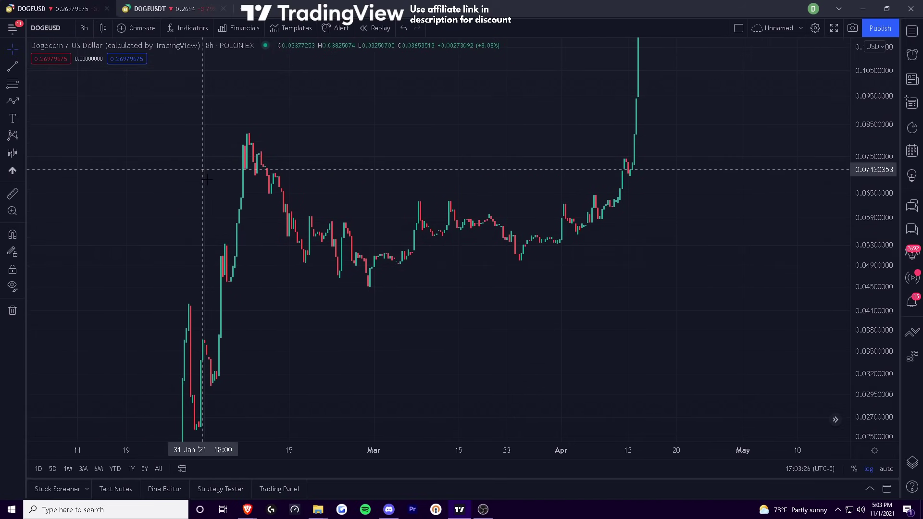
pyautogui.moveTo(872, 281); pyautogui.dragTo(871, 336)
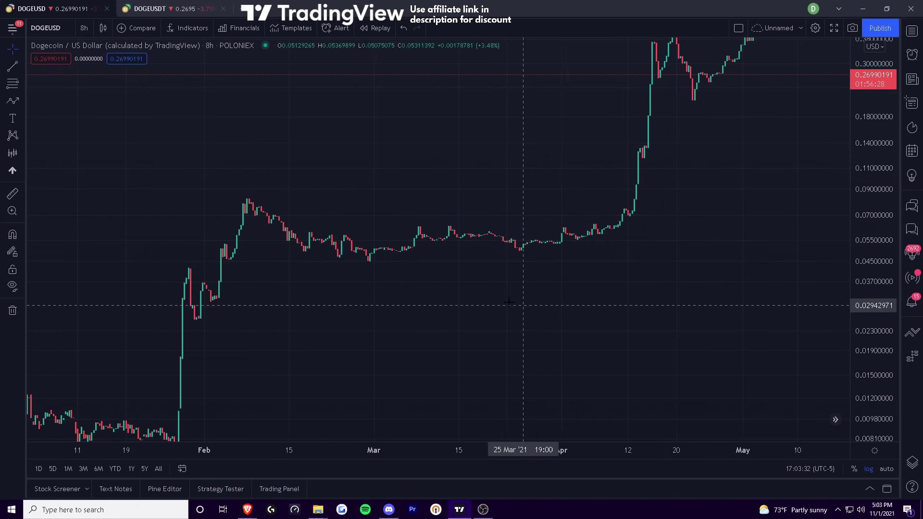
pyautogui.moveTo(872, 308); pyautogui.dragTo(872, 269)
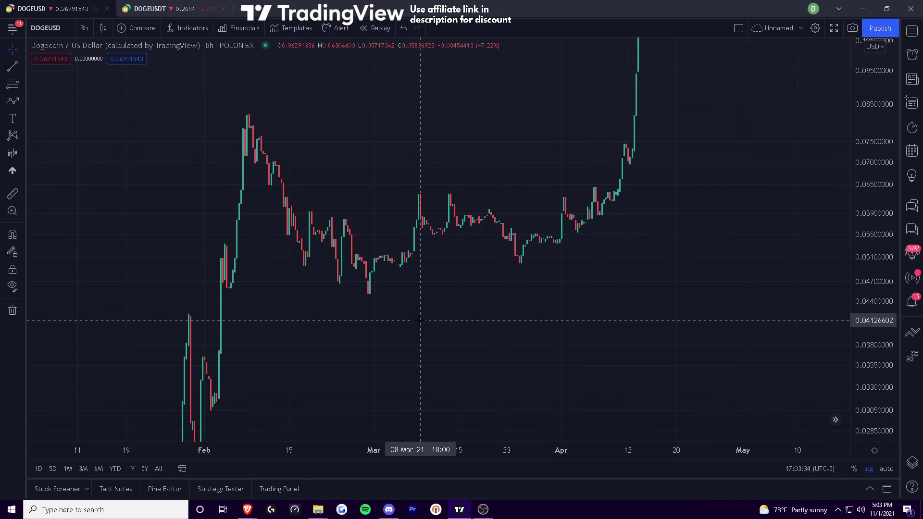
pyautogui.click(12, 118)
pyautogui.click(327, 293)
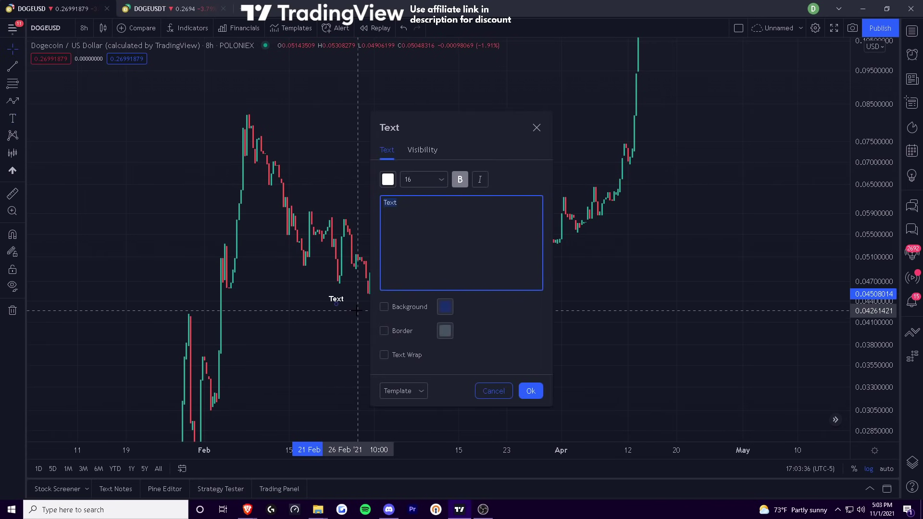
pyautogui.write('sc')
pyautogui.click(538, 394)
pyautogui.moveTo(332, 299); pyautogui.dragTo(331, 289)
# Step: Add the text label "st b" just below the lowest point of the range at the end of February 2021
pyautogui.click(13, 118)
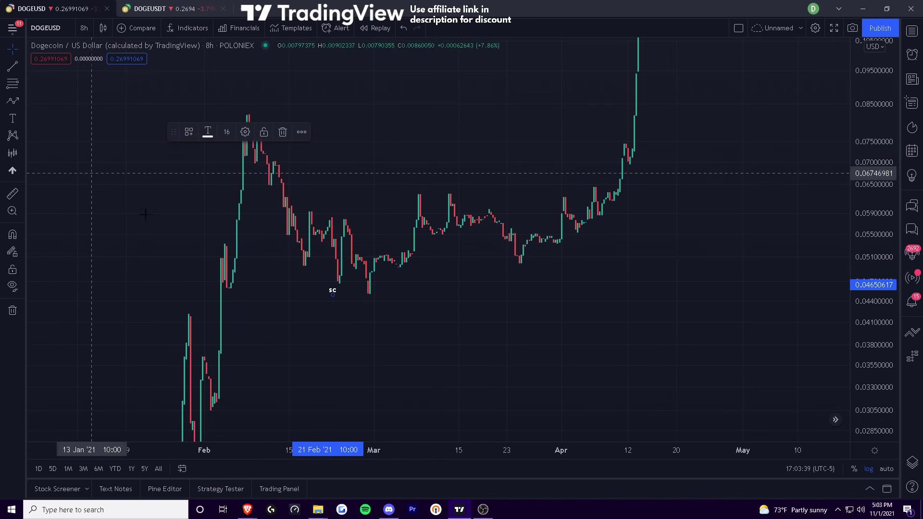
pyautogui.click(364, 313)
pyautogui.write('st b')
pyautogui.click(497, 392)
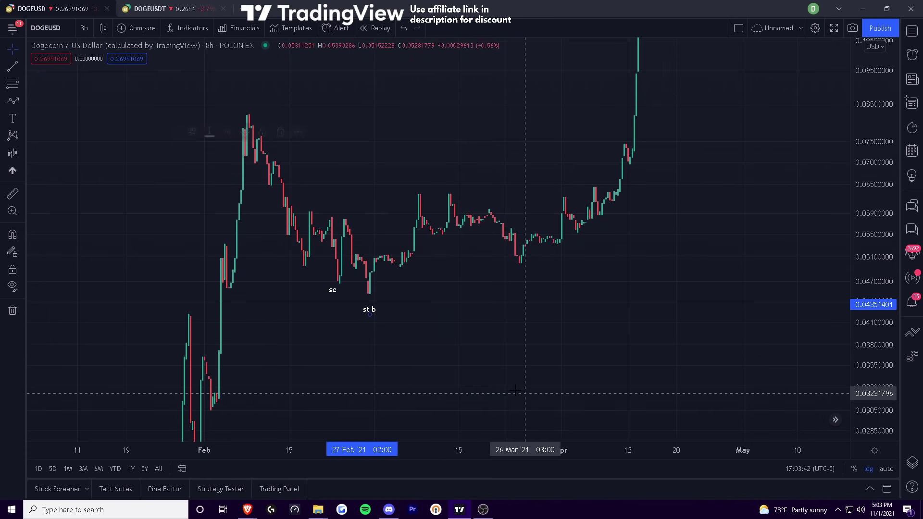
pyautogui.moveTo(367, 313); pyautogui.dragTo(371, 308)
# Step: Add the text label "ar" above the late February 2021 peak between the "sc" and "st b" lows
pyautogui.click(13, 119)
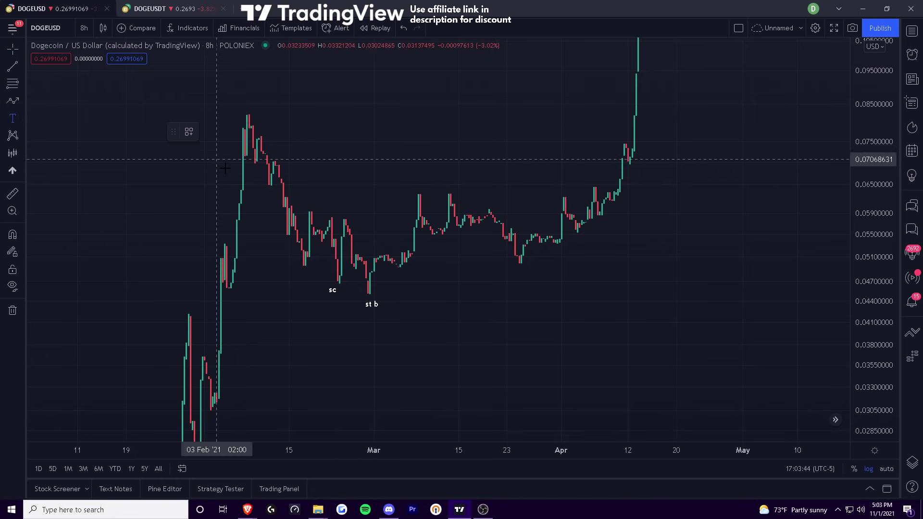
pyautogui.click(352, 220)
pyautogui.write('ar')
pyautogui.click(530, 391)
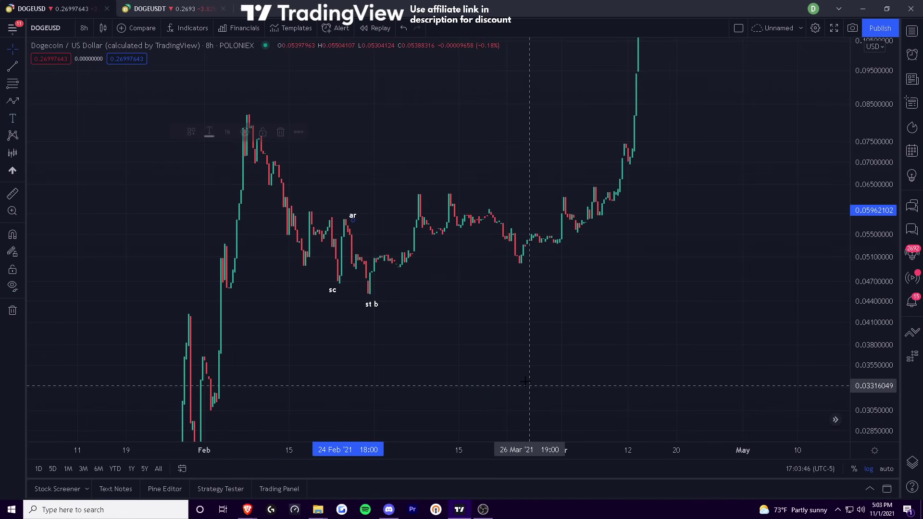
pyautogui.moveTo(353, 216); pyautogui.dragTo(350, 211)
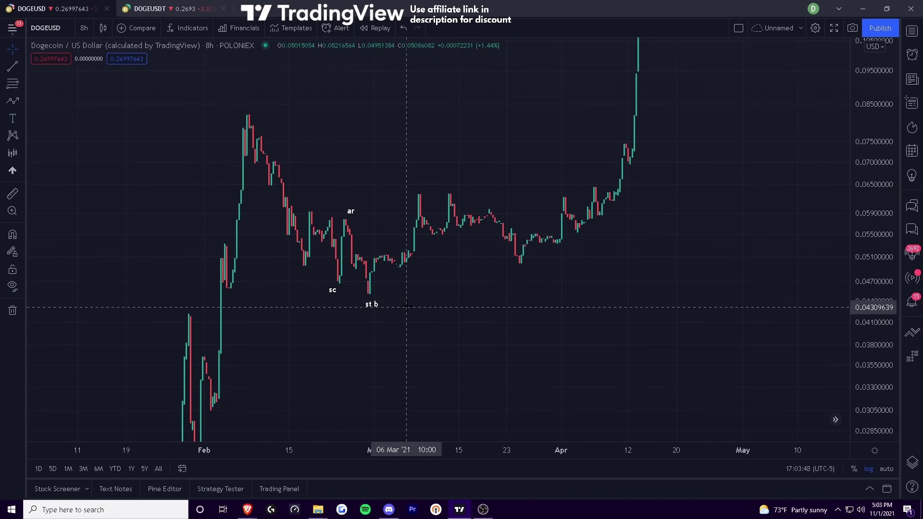
# Step: Add the text label "ar b" above the twin highs of early to mid-March 2021
pyautogui.click(12, 118)
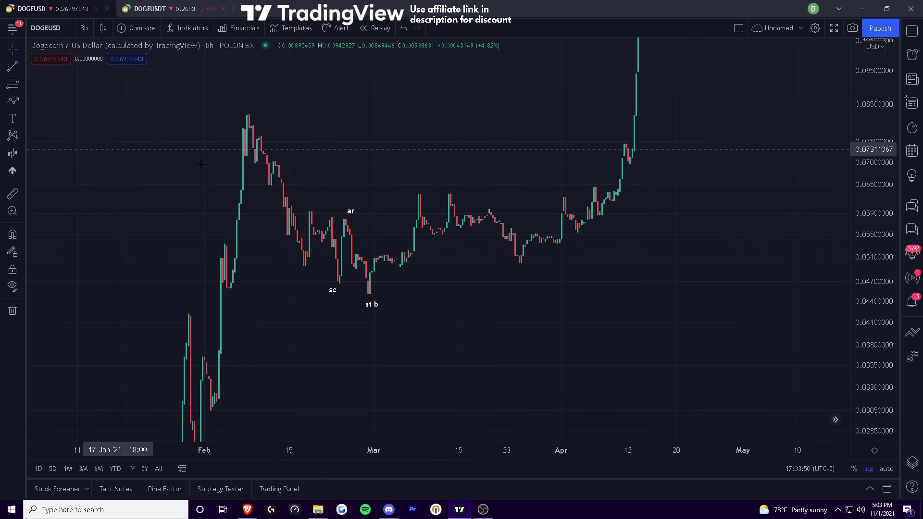
pyautogui.click(419, 185)
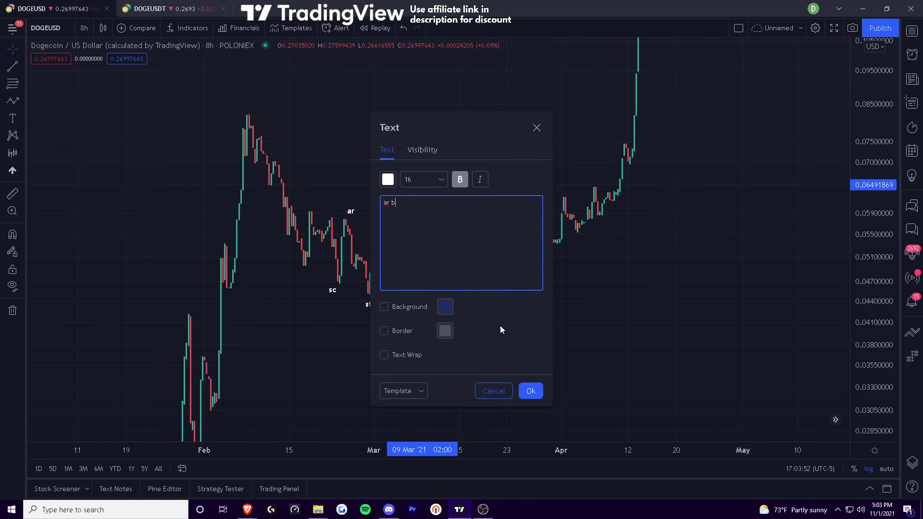
pyautogui.click(531, 391)
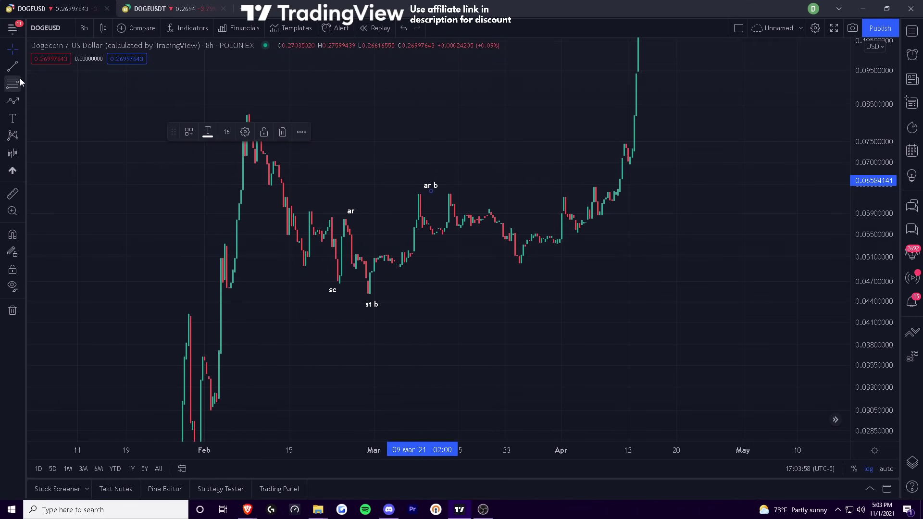
# Step: Draw a support rectangle from the "sc" low on 23 Feb to 15 Apr 2021, between about 0.0446 and 0.0467
pyautogui.click(21, 78)
pyautogui.click(22, 67)
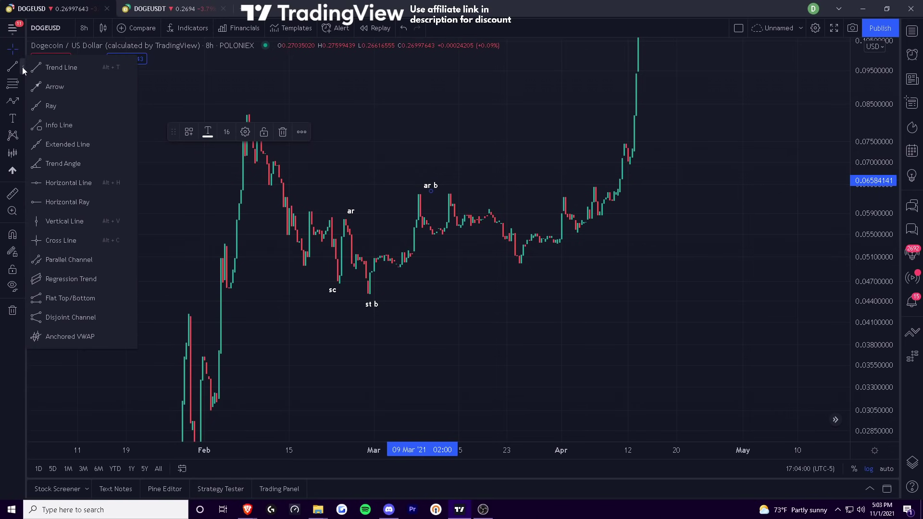
pyautogui.click(21, 118)
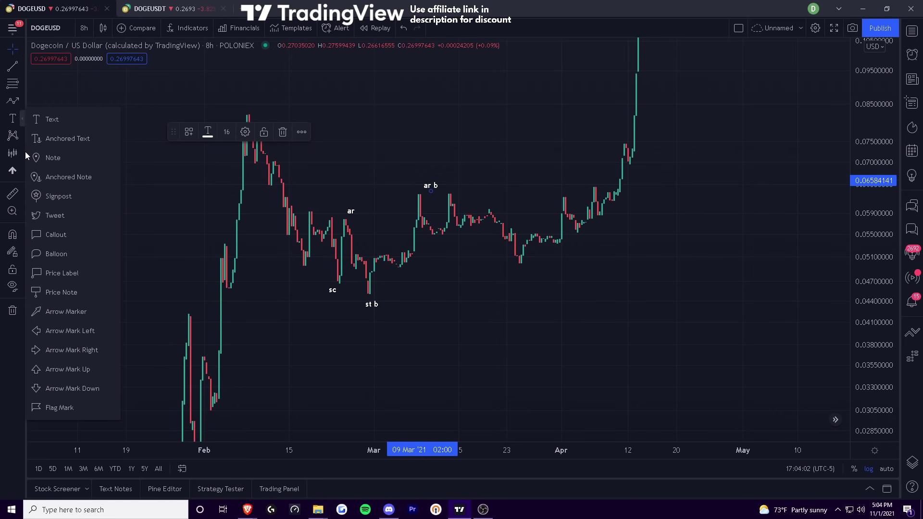
pyautogui.click(24, 152)
pyautogui.click(24, 136)
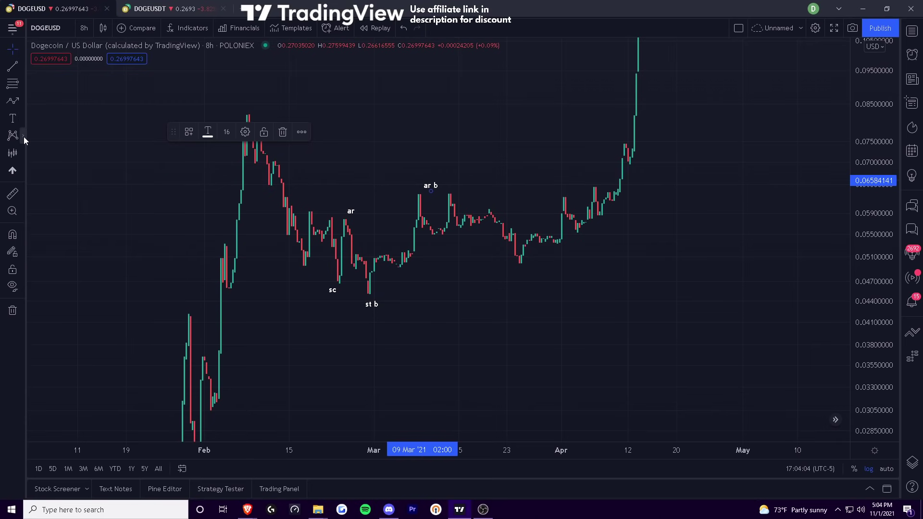
pyautogui.click(22, 120)
pyautogui.click(23, 101)
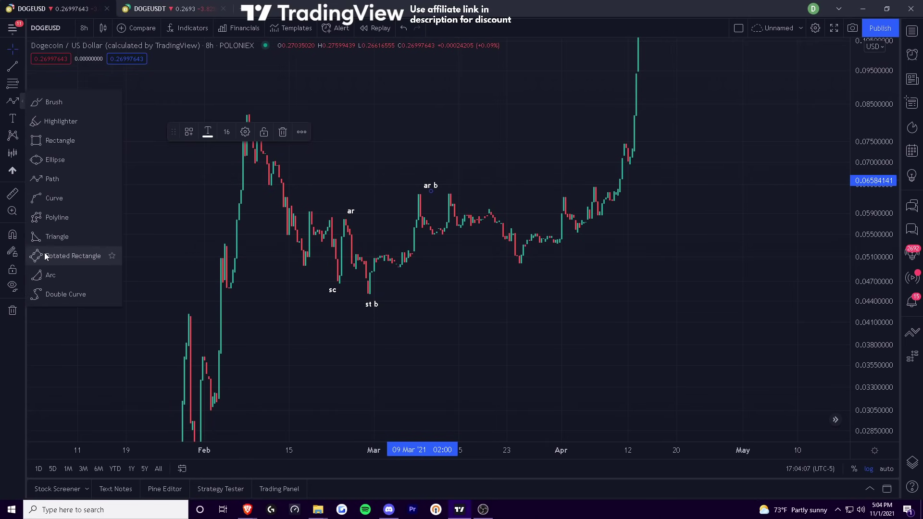
pyautogui.click(57, 140)
pyautogui.moveTo(338, 284)
pyautogui.mouseDown()
pyautogui.moveTo(432, 309)
pyautogui.moveTo(504, 293)
pyautogui.moveTo(650, 297)
pyautogui.mouseUp()
# Step: Draw a resistance rectangle from the "ar" peak on 24 Feb to 14 Apr 2021, between about 0.0579 and 0.0598
pyautogui.click(13, 100)
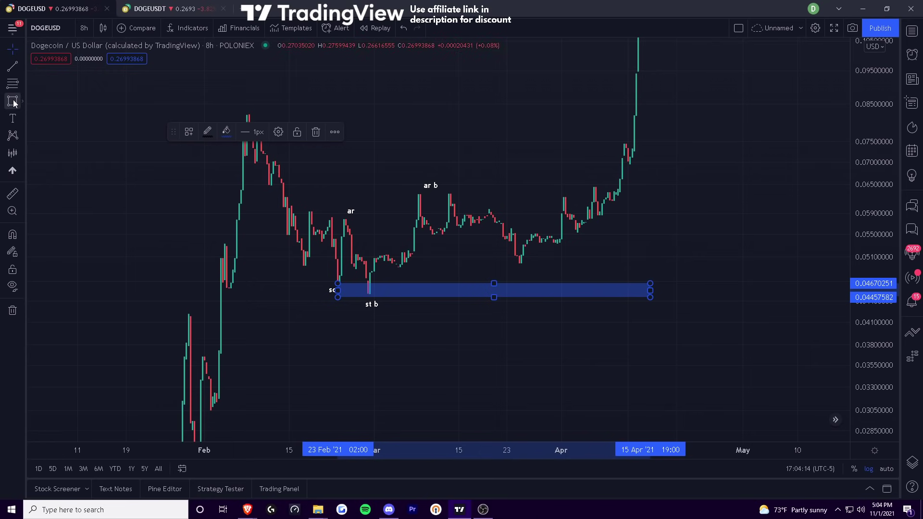
pyautogui.moveTo(345, 219)
pyautogui.mouseDown()
pyautogui.moveTo(523, 194)
pyautogui.moveTo(596, 210)
pyautogui.mouseUp()
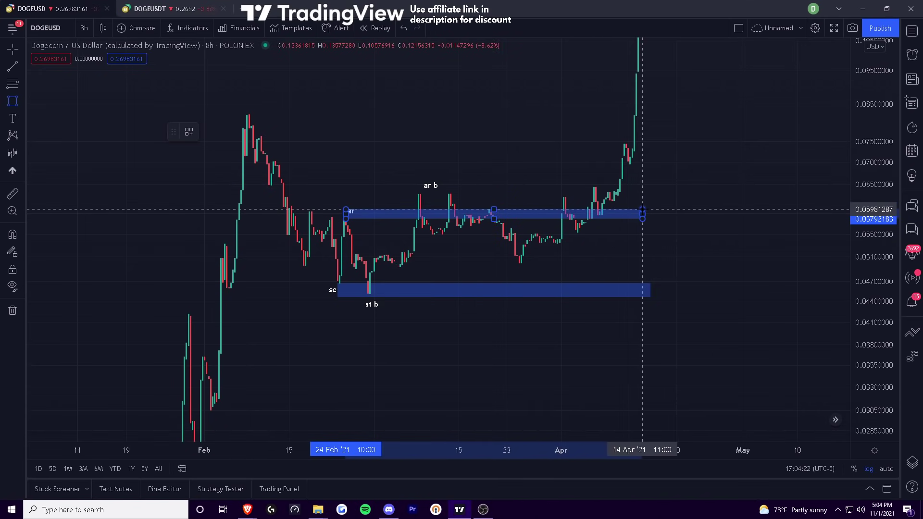
pyautogui.moveTo(642, 209); pyautogui.dragTo(642, 209)
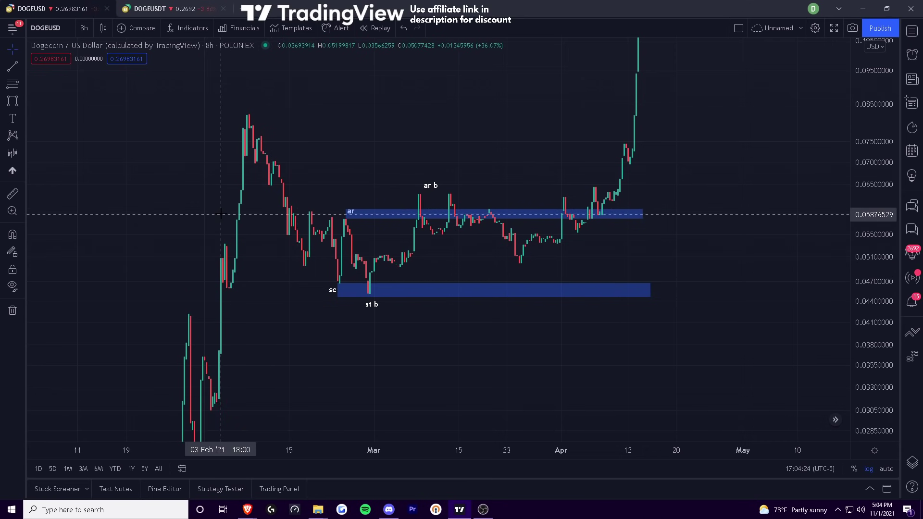
# Step: Add the text label "lps" beside the late March 2021 low, between the two rectangles
pyautogui.click(512, 263)
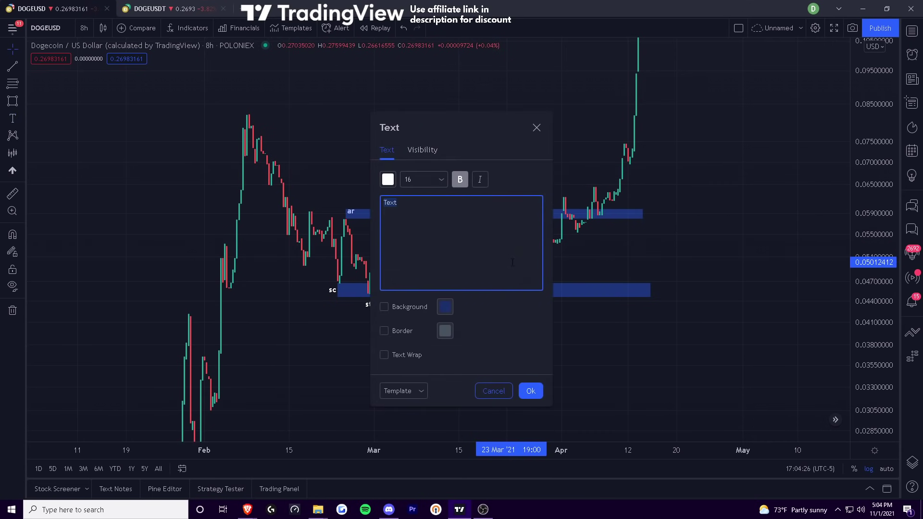
pyautogui.click(537, 388)
pyautogui.moveTo(513, 272)
pyautogui.mouseDown()
pyautogui.moveTo(487, 253)
pyautogui.moveTo(500, 263)
pyautogui.mouseUp()
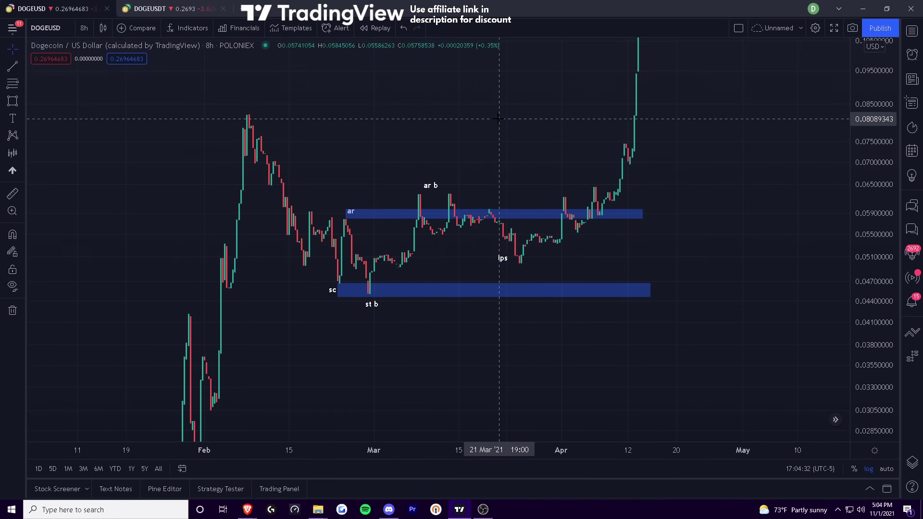
# Step: Add a text label with the social media handle in the empty area above the mid-March 2021 candles
pyautogui.click(13, 118)
pyautogui.click(448, 92)
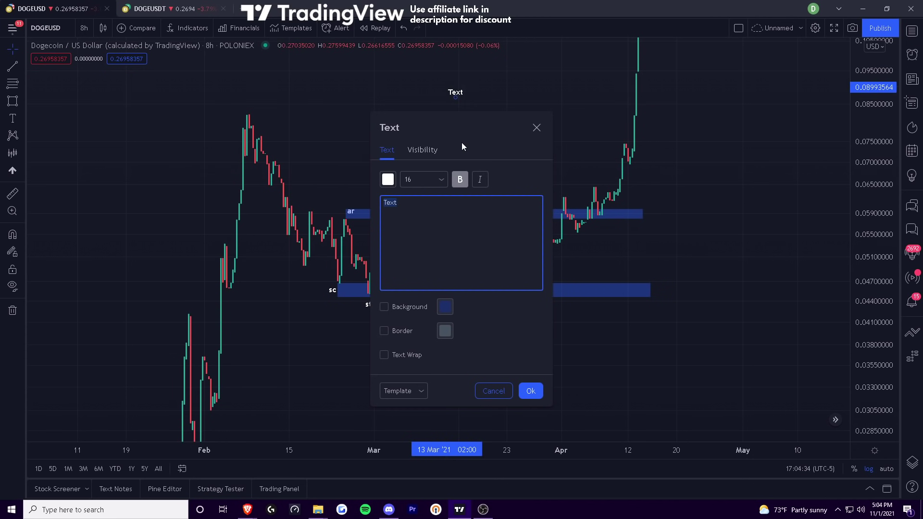
pyautogui.write('@ro')
pyautogui.write('c')
pyautogui.press('BackSpace')
pyautogui.press('BackSpace')
pyautogui.write('icostrade')
pyautogui.click(523, 388)
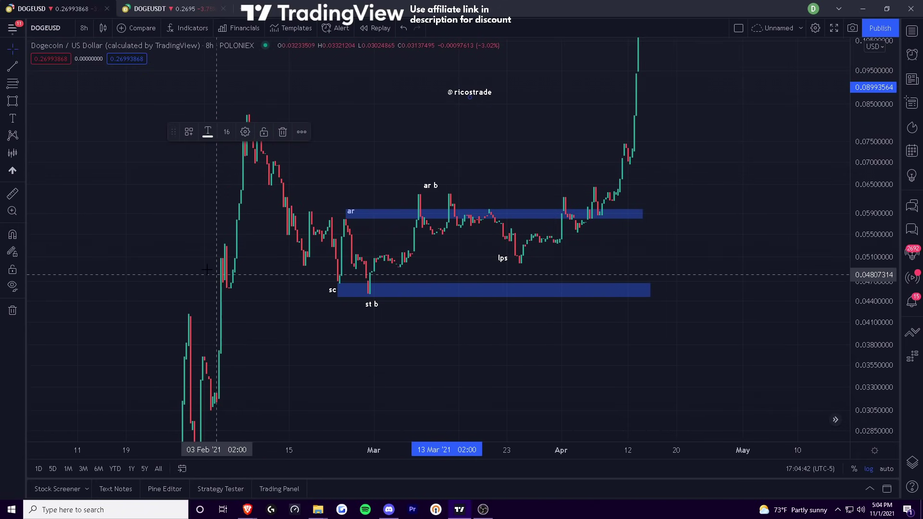
# Step: Draw a rising trend line from the "st b" low on 28 Feb to about 0.0608 on 22 Apr 2021, and move the "lps" label below the line
pyautogui.hotkey('alt', 't')
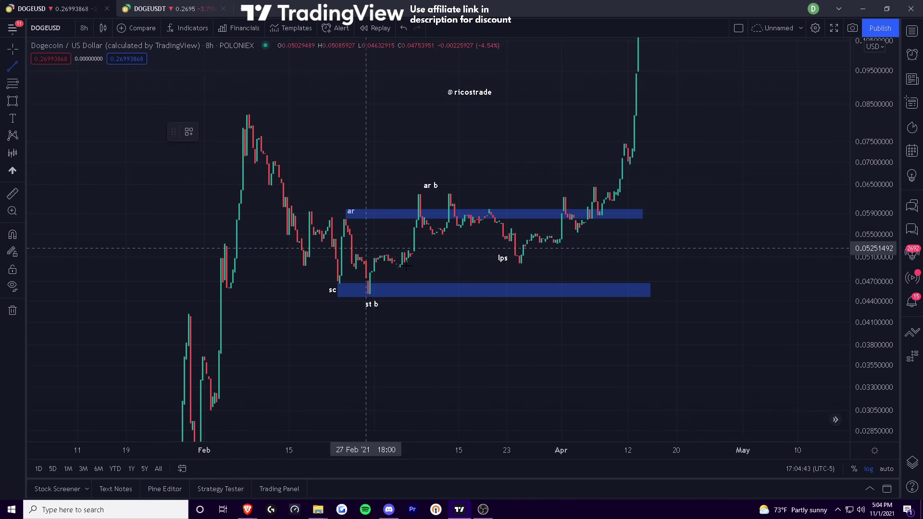
pyautogui.click(369, 294)
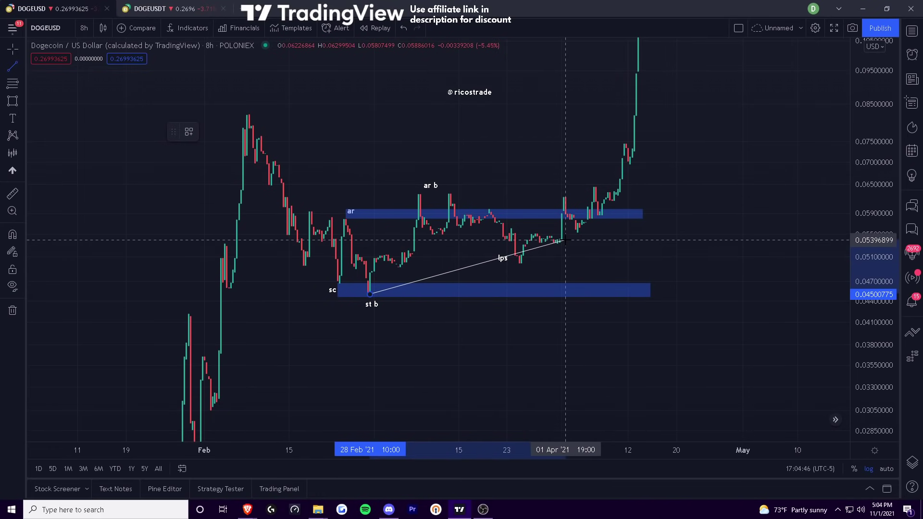
pyautogui.click(690, 205)
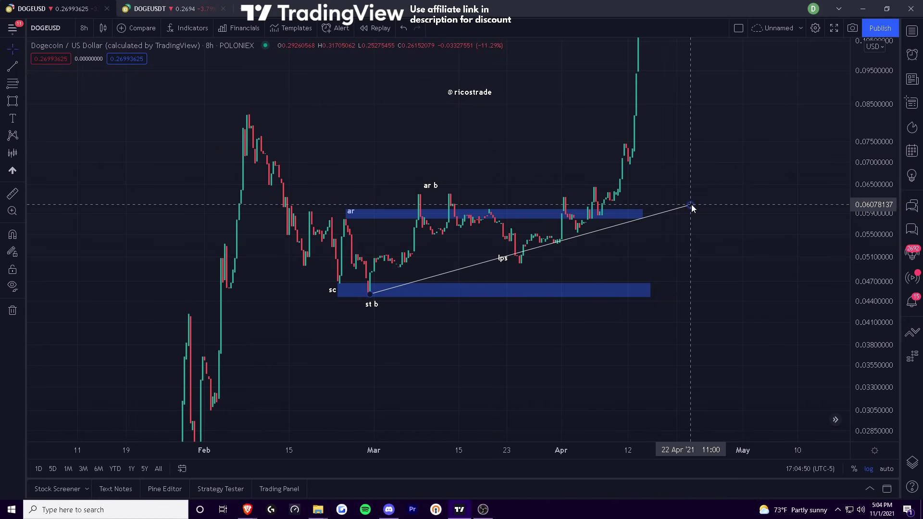
pyautogui.moveTo(691, 203); pyautogui.dragTo(697, 205)
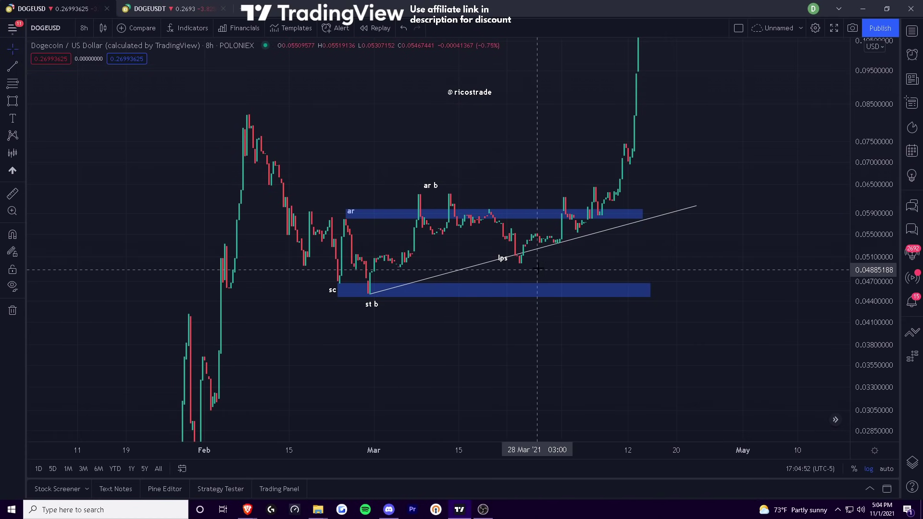
pyautogui.moveTo(504, 257); pyautogui.dragTo(514, 271)
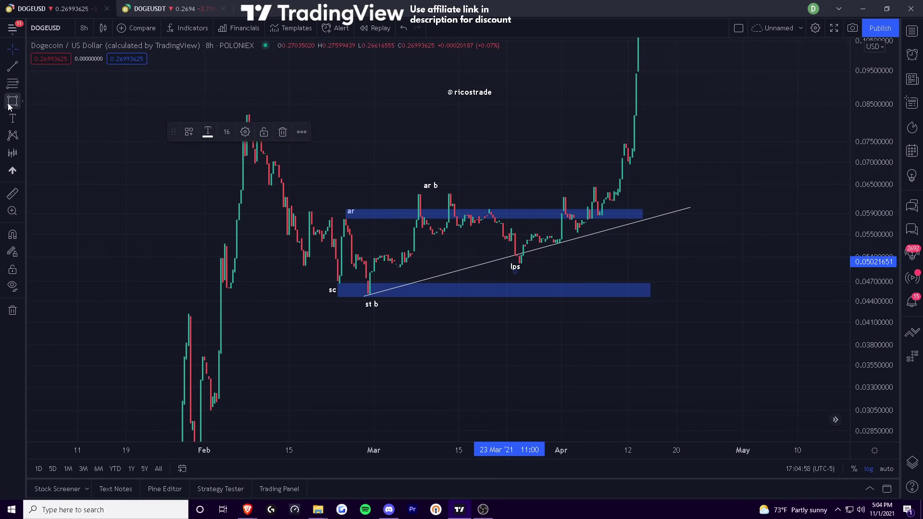
# Step: Examine the February to April 2021 consolidation on the DOGEUSDT chart, and return to the DOGEUSD chart
pyautogui.click(149, 9)
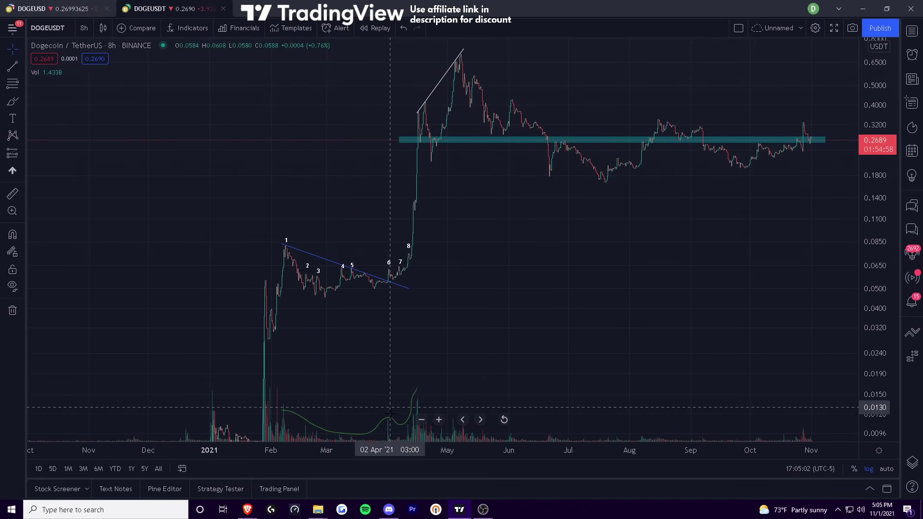
pyautogui.moveTo(411, 450); pyautogui.dragTo(96, 451)
pyautogui.moveTo(96, 364)
pyautogui.mouseDown()
pyautogui.moveTo(333, 379)
pyautogui.moveTo(396, 318)
pyautogui.moveTo(406, 322)
pyautogui.moveTo(368, 336)
pyautogui.moveTo(404, 307)
pyautogui.moveTo(443, 213)
pyautogui.mouseUp()
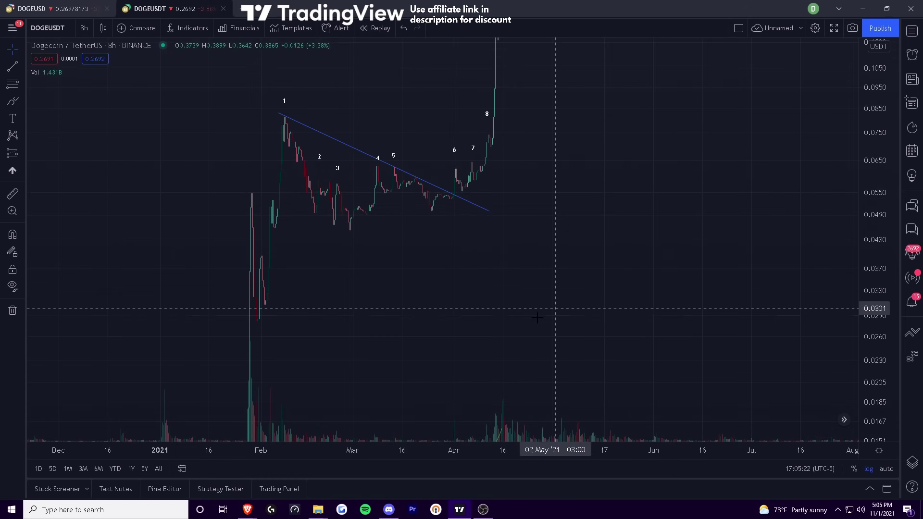
pyautogui.click(79, 10)
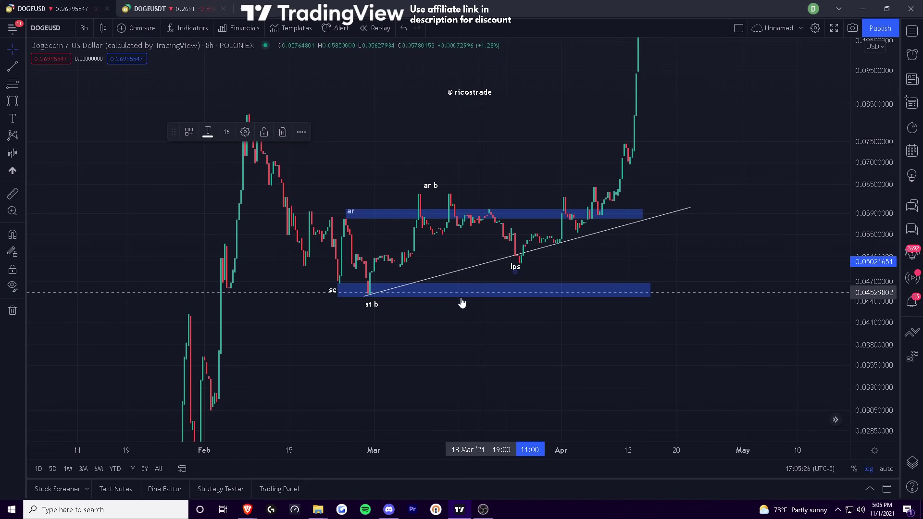
# Step: Nudge the "lps" label directly beneath the late March 2021 low, at about 0.0497
pyautogui.write('S')
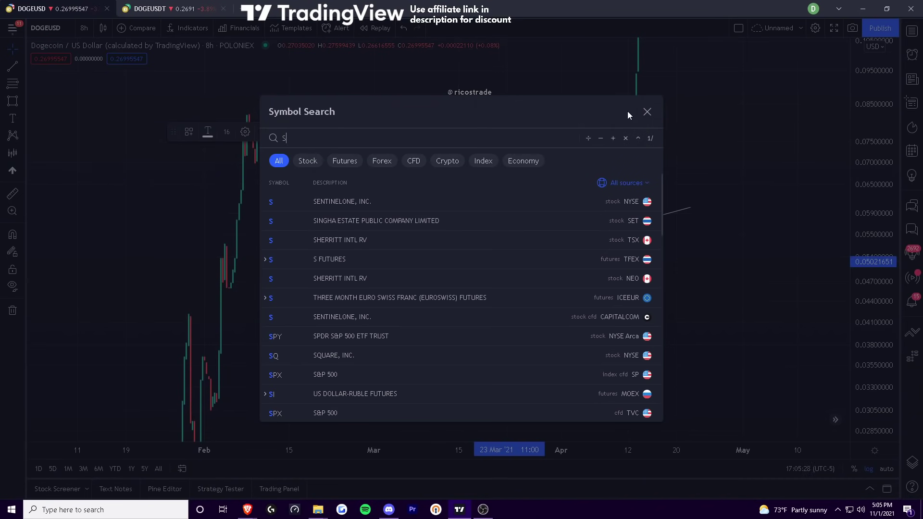
pyautogui.click(647, 112)
pyautogui.moveTo(513, 274); pyautogui.dragTo(517, 277)
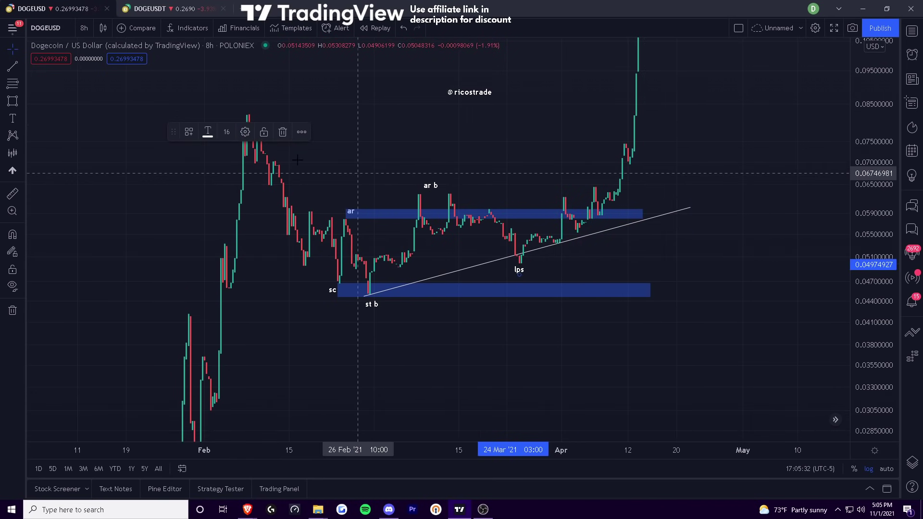
# Step: Add the text label "test" just below the rising trend line at the low around 1 April 2021
pyautogui.click(13, 119)
pyautogui.click(567, 256)
pyautogui.write('tes')
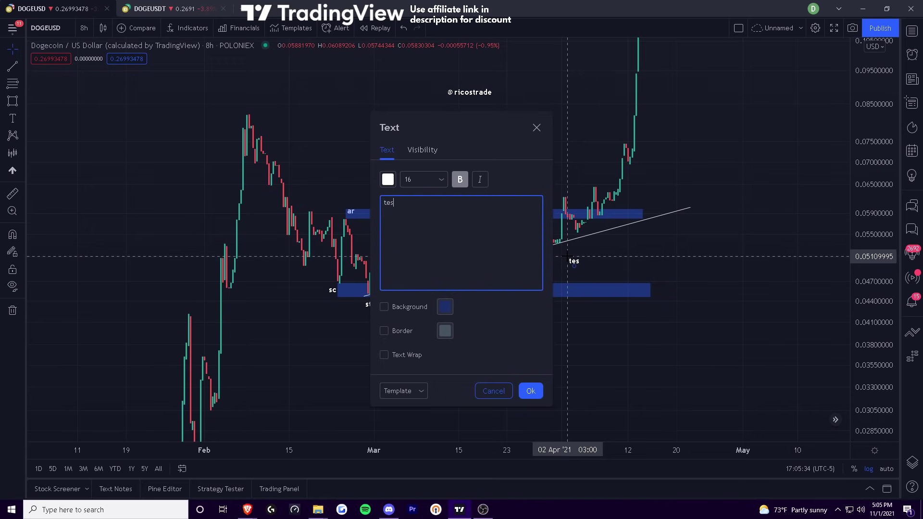
pyautogui.write('t')
pyautogui.click(531, 391)
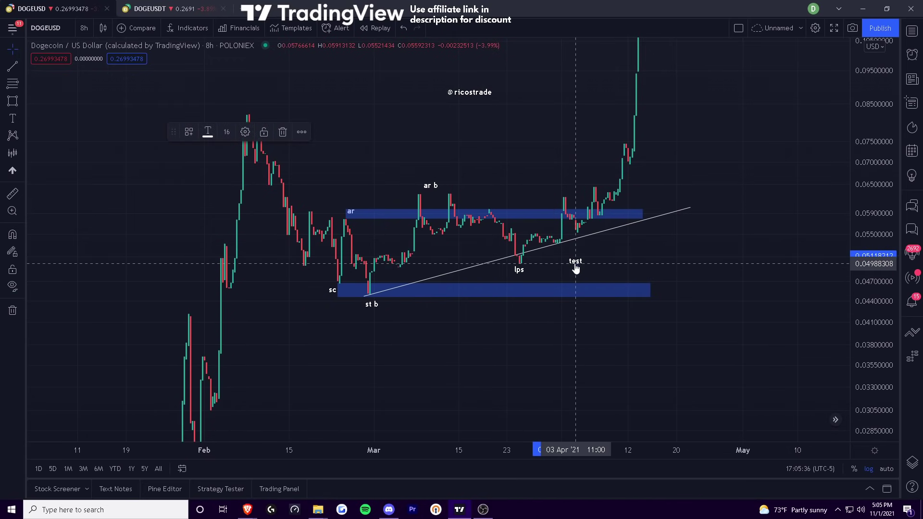
pyautogui.moveTo(575, 268); pyautogui.dragTo(562, 258)
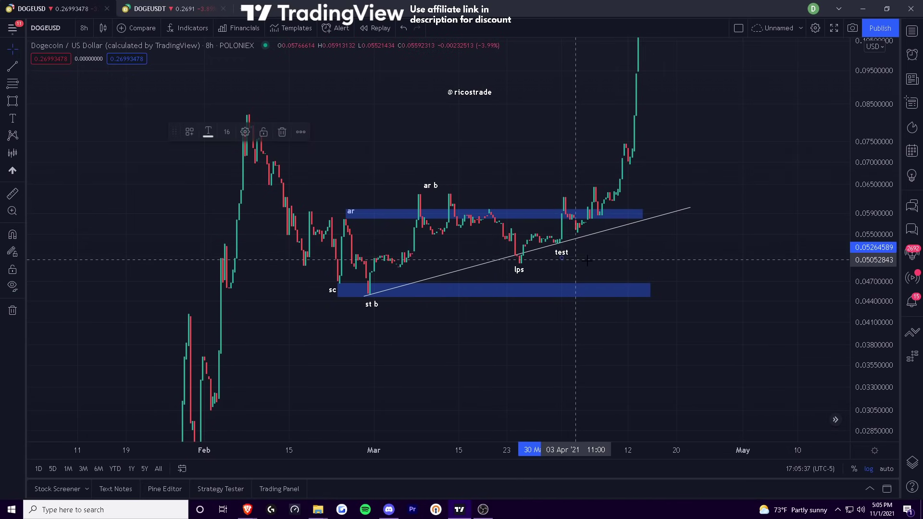
# Step: Add the text label "sos" above the early April 2021 peaks that break over the resistance rectangle
pyautogui.click(11, 120)
pyautogui.click(591, 178)
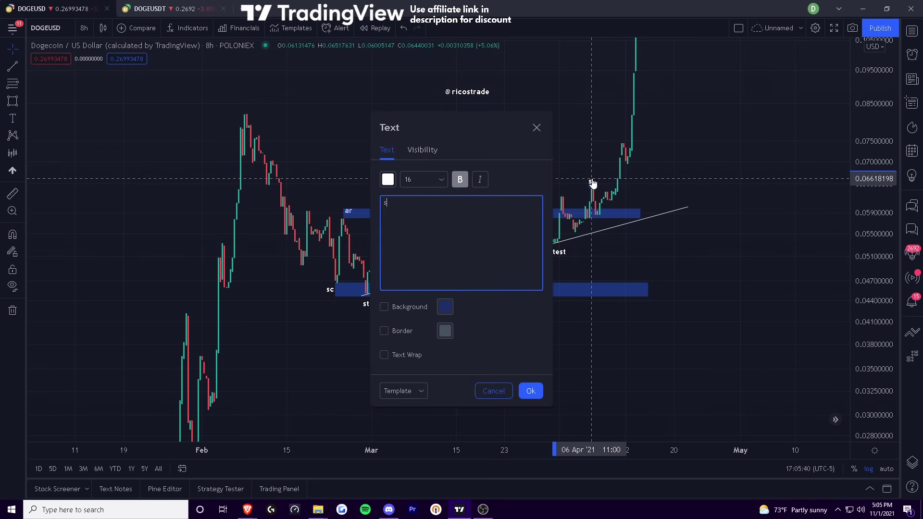
pyautogui.click(532, 391)
# Step: Add the text label "bu/lps" beneath the pullback to the resistance rectangle around 7 April 2021, at about 0.058
pyautogui.click(11, 120)
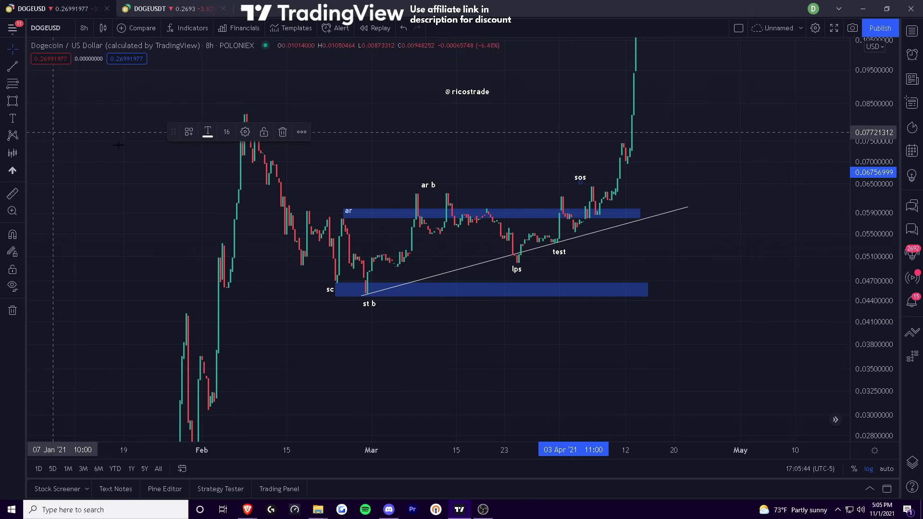
pyautogui.click(615, 226)
pyautogui.write('bu/')
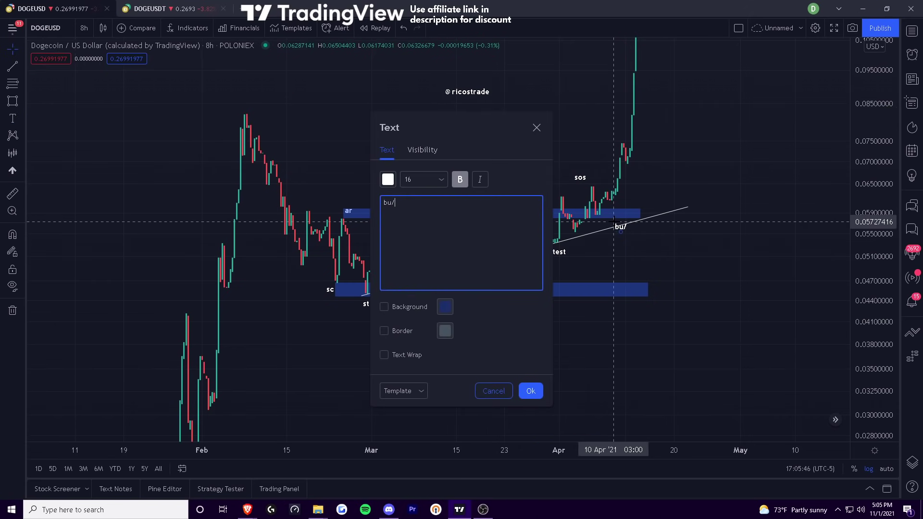
pyautogui.write('lps')
pyautogui.click(530, 390)
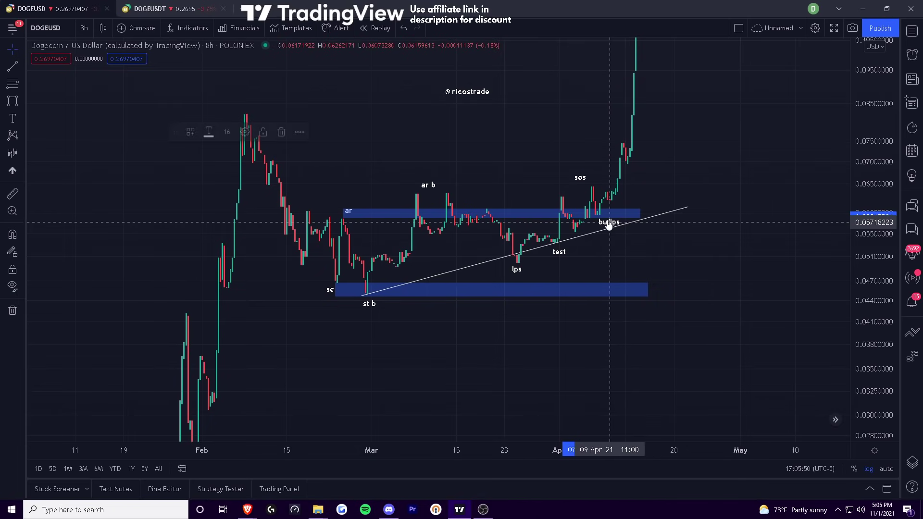
pyautogui.click(591, 214)
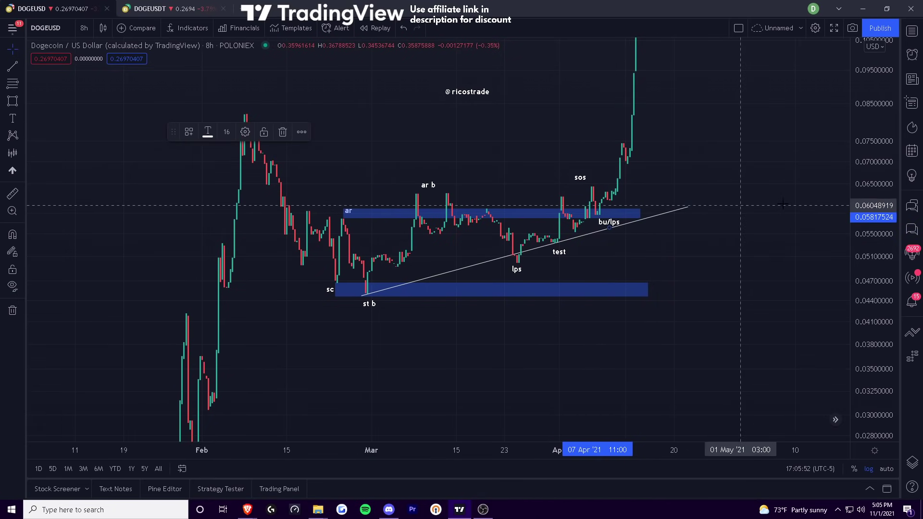
# Step: Reshape the projected November 2021 zigzag after the "sos" peak, with a first high near 0.35 and its final low near 0.268 on 15 Nov
pyautogui.moveTo(873, 185); pyautogui.dragTo(878, 326)
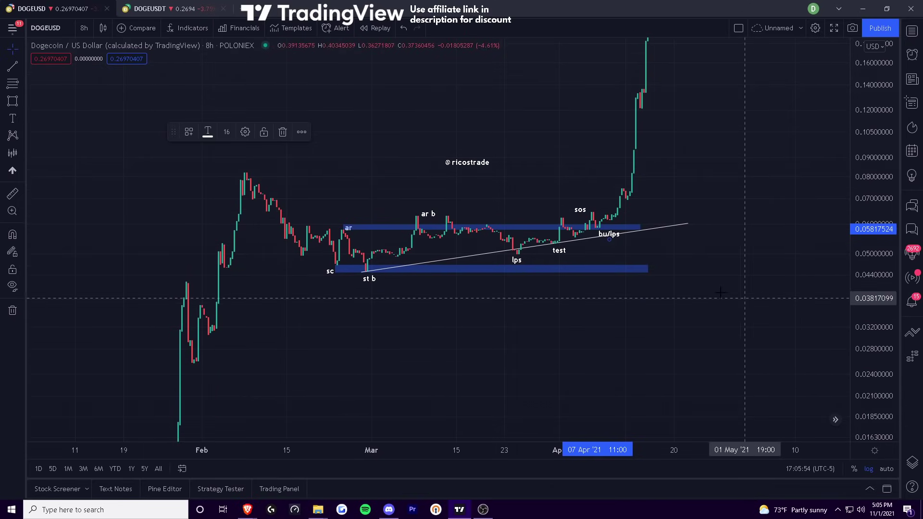
pyautogui.moveTo(880, 283); pyautogui.dragTo(202, 284)
pyautogui.scroll(-5, 610, 312)
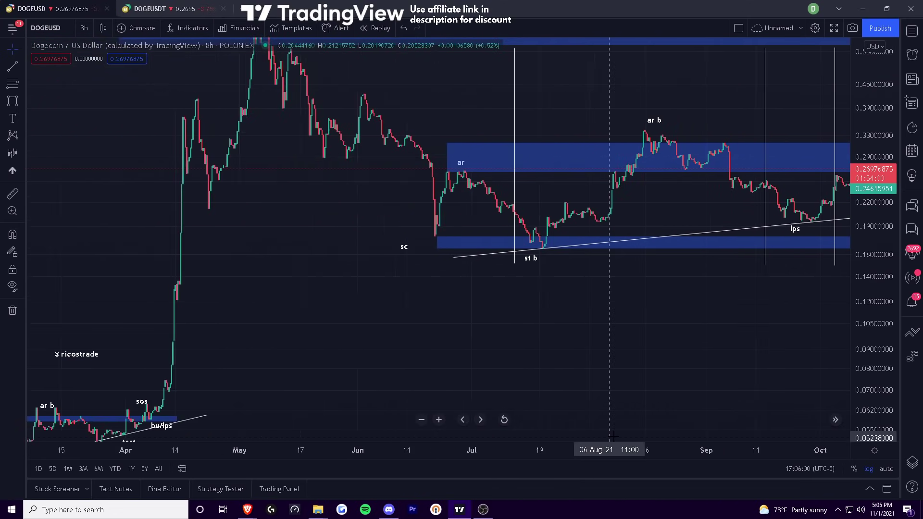
pyautogui.moveTo(610, 318); pyautogui.dragTo(633, 346)
pyautogui.moveTo(577, 447)
pyautogui.mouseDown()
pyautogui.moveTo(601, 446)
pyautogui.moveTo(565, 447)
pyautogui.mouseUp()
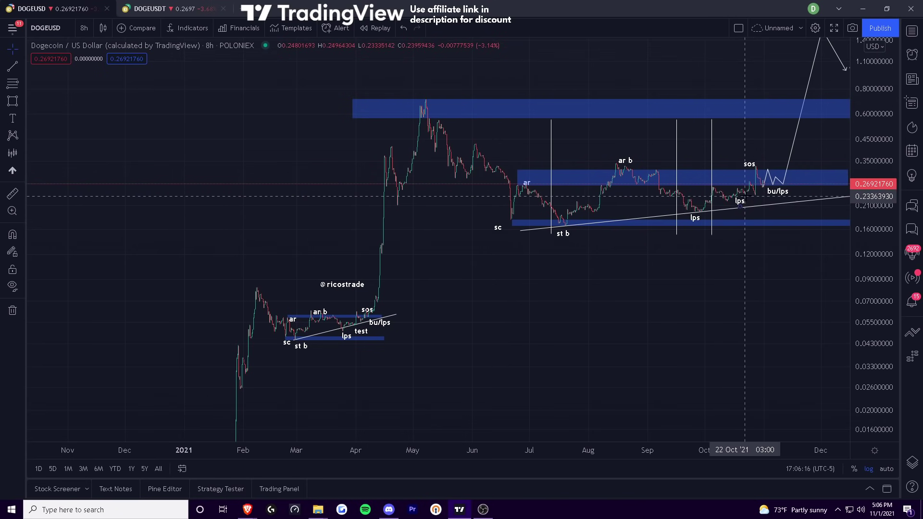
pyautogui.moveTo(767, 169); pyautogui.dragTo(772, 159)
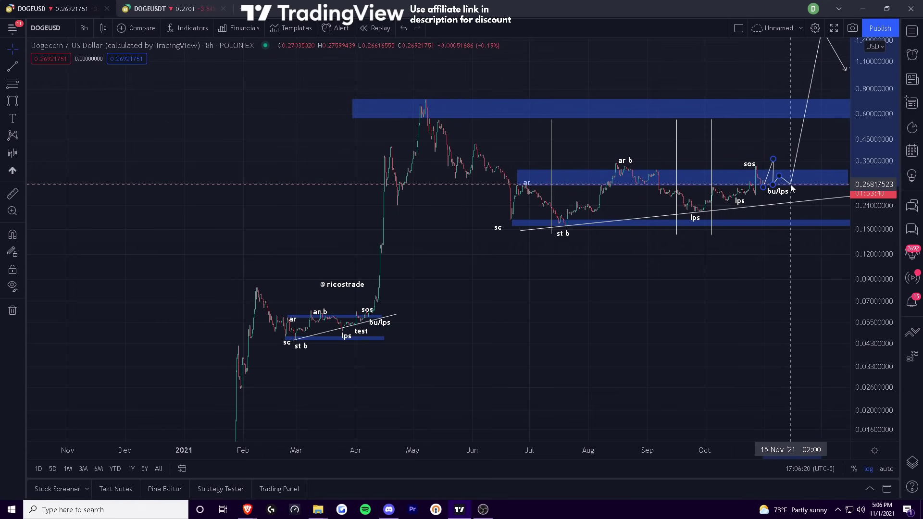
pyautogui.click(778, 175)
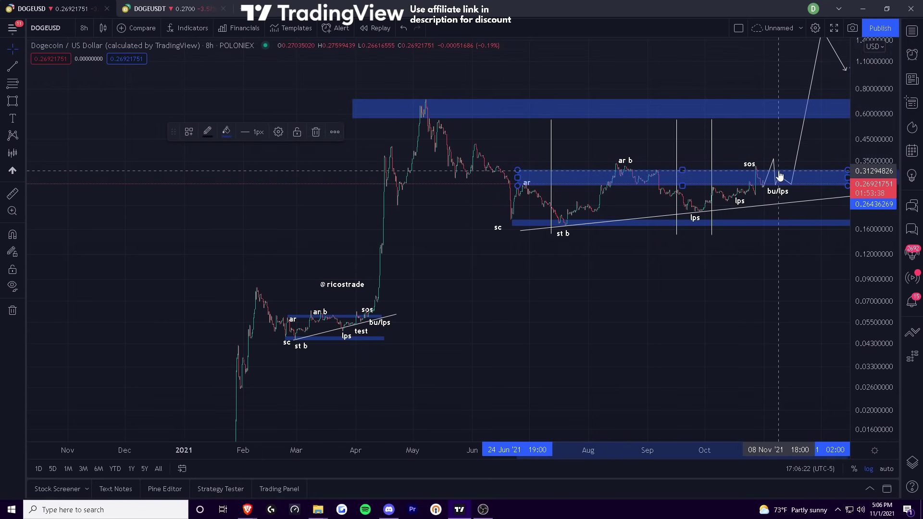
pyautogui.click(802, 189)
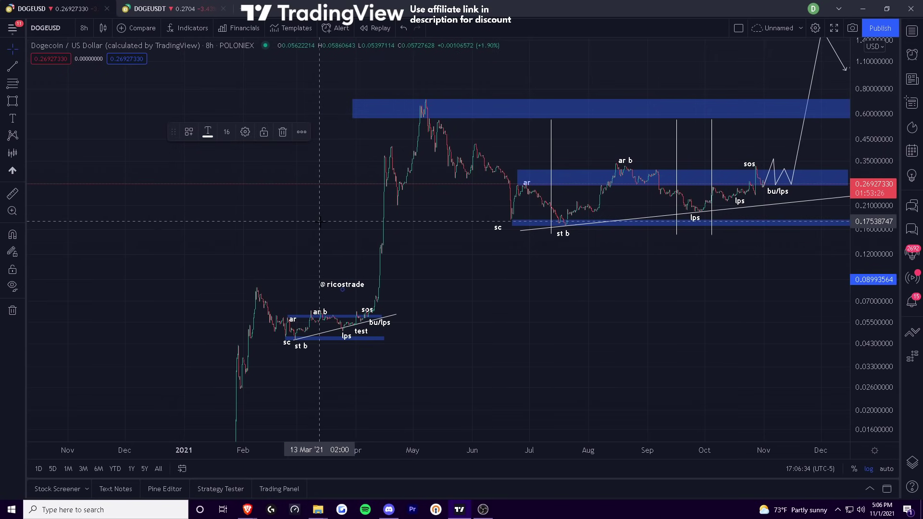
# Step: Set the social media handle label's font size to 28 and move it to the empty area high above the February 2021 candles
pyautogui.doubleClick(342, 286)
pyautogui.click(418, 179)
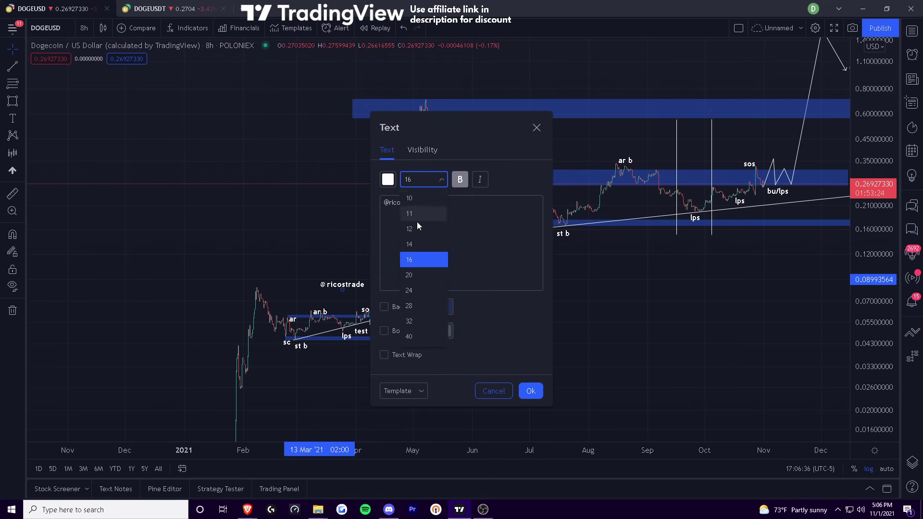
pyautogui.click(414, 301)
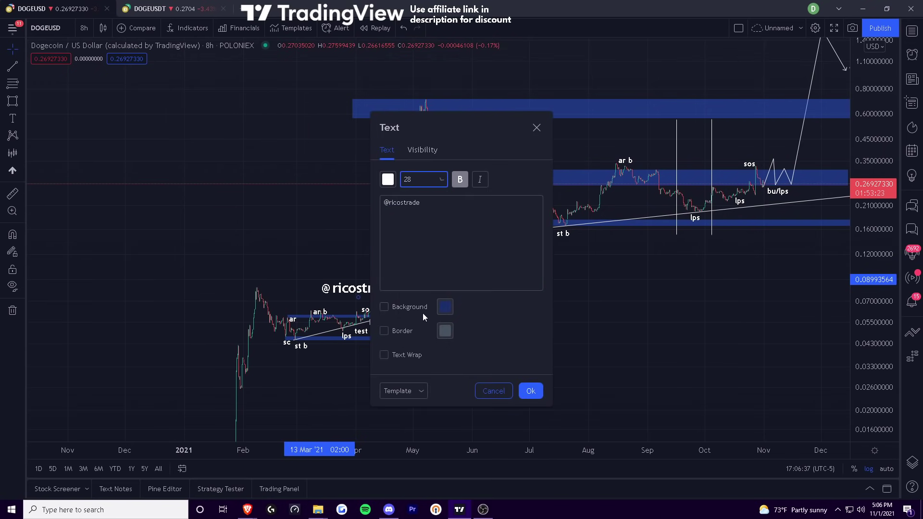
pyautogui.click(530, 391)
pyautogui.moveTo(346, 278); pyautogui.dragTo(230, 121)
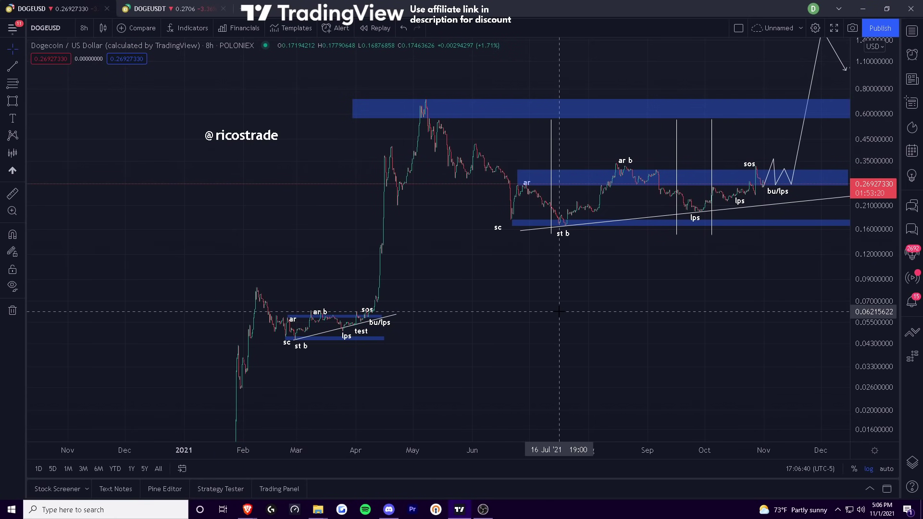